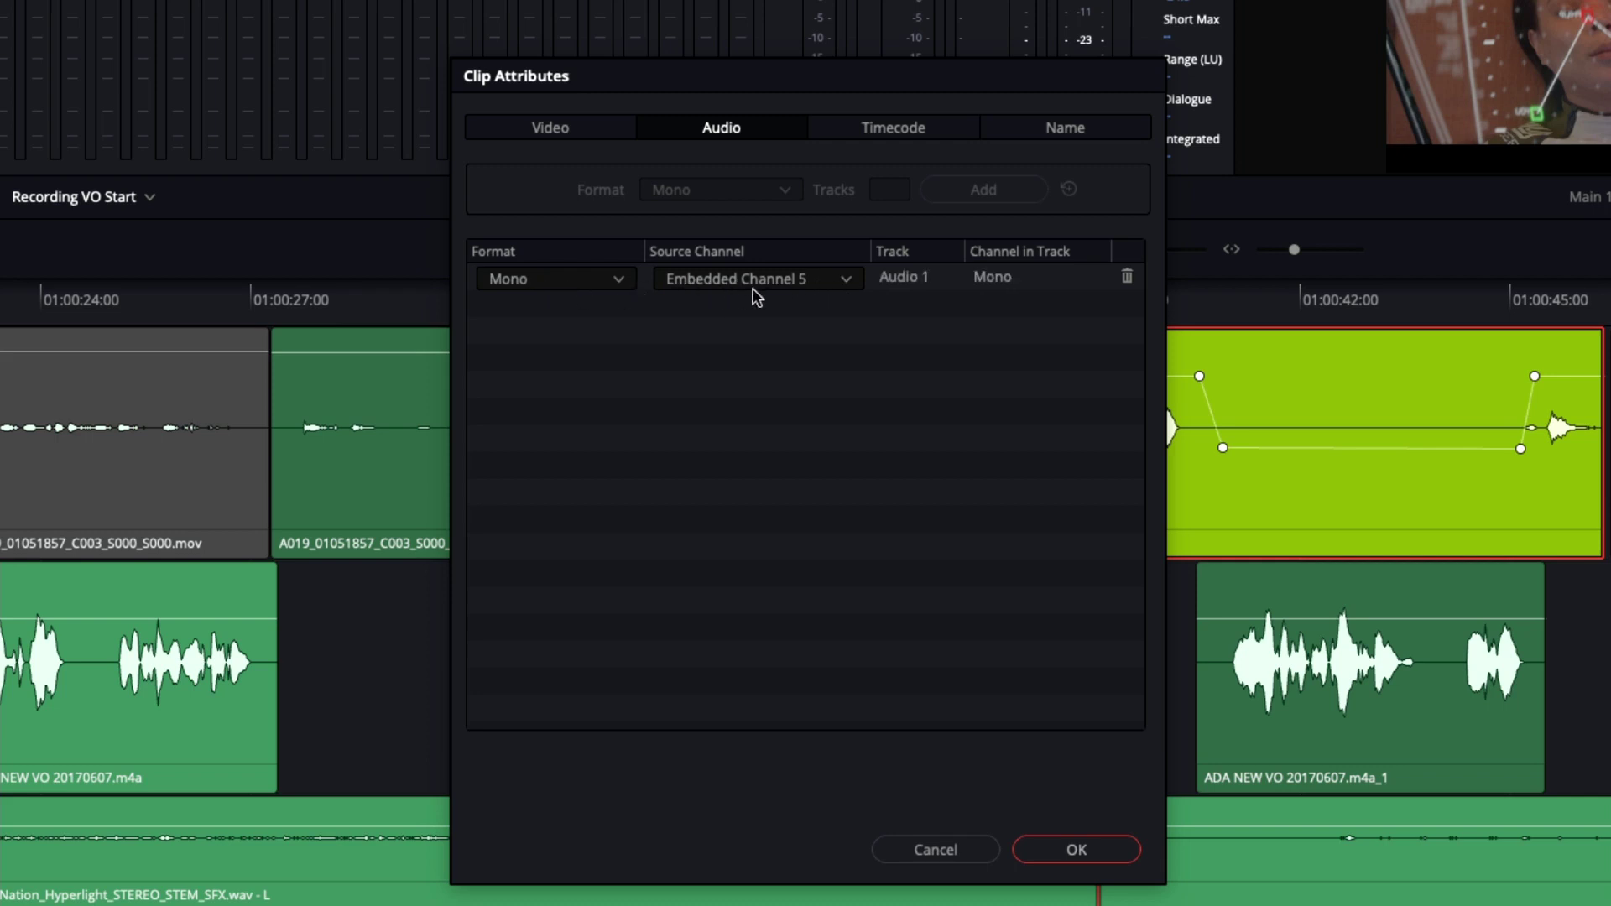
Check the embedded source channels available in the selected C4_02.mov clip's audio attributes and close them without changes.
click(848, 282)
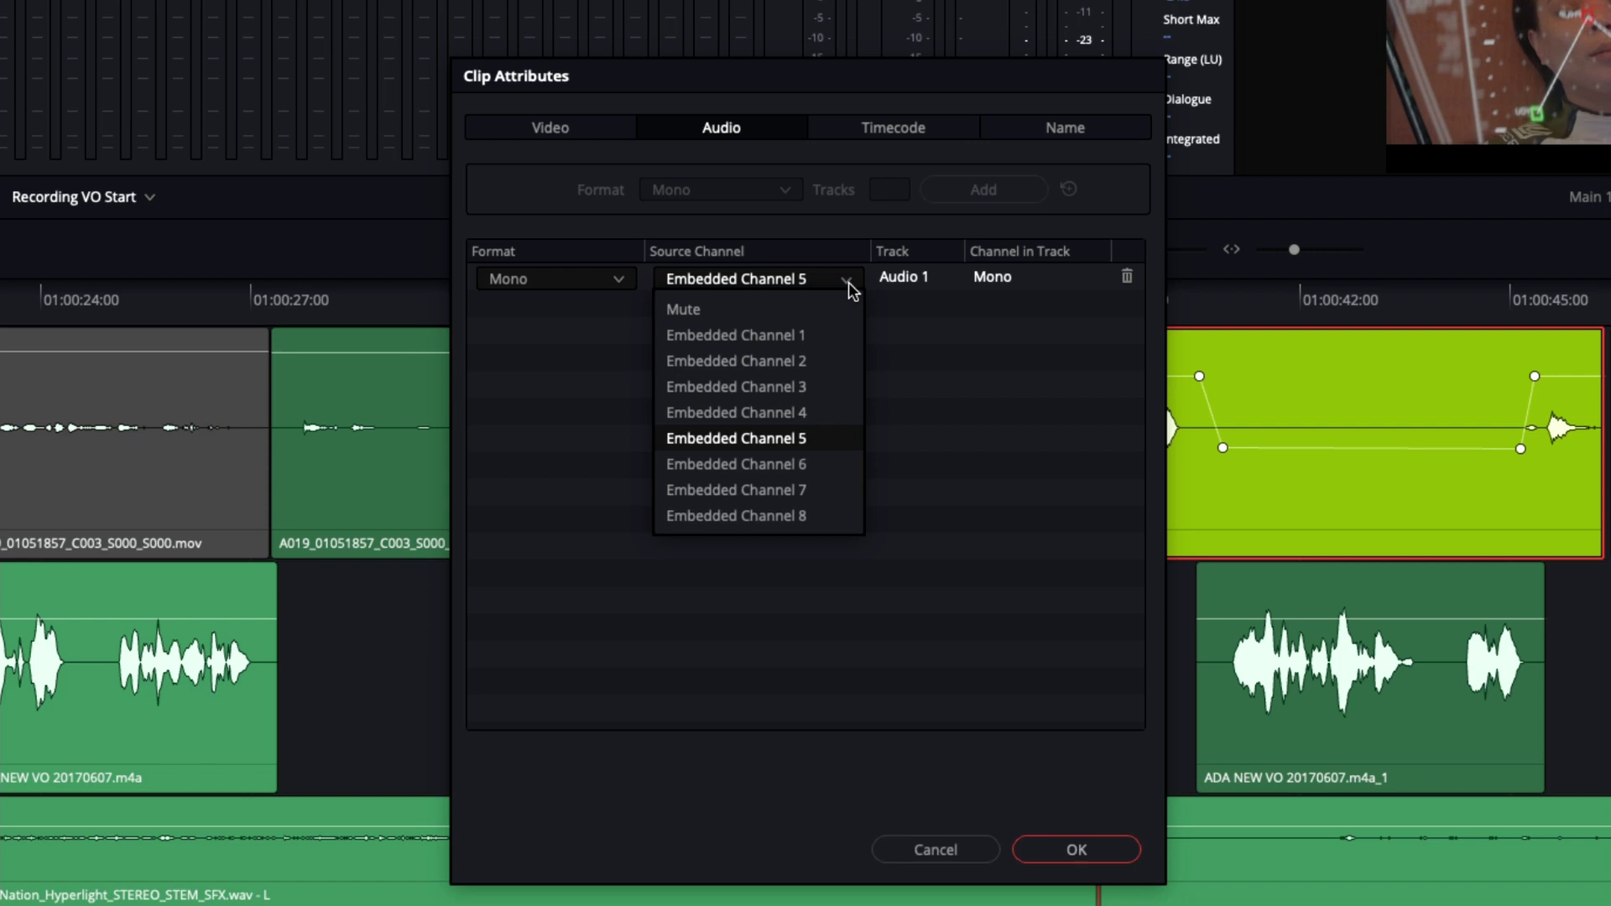
click(849, 282)
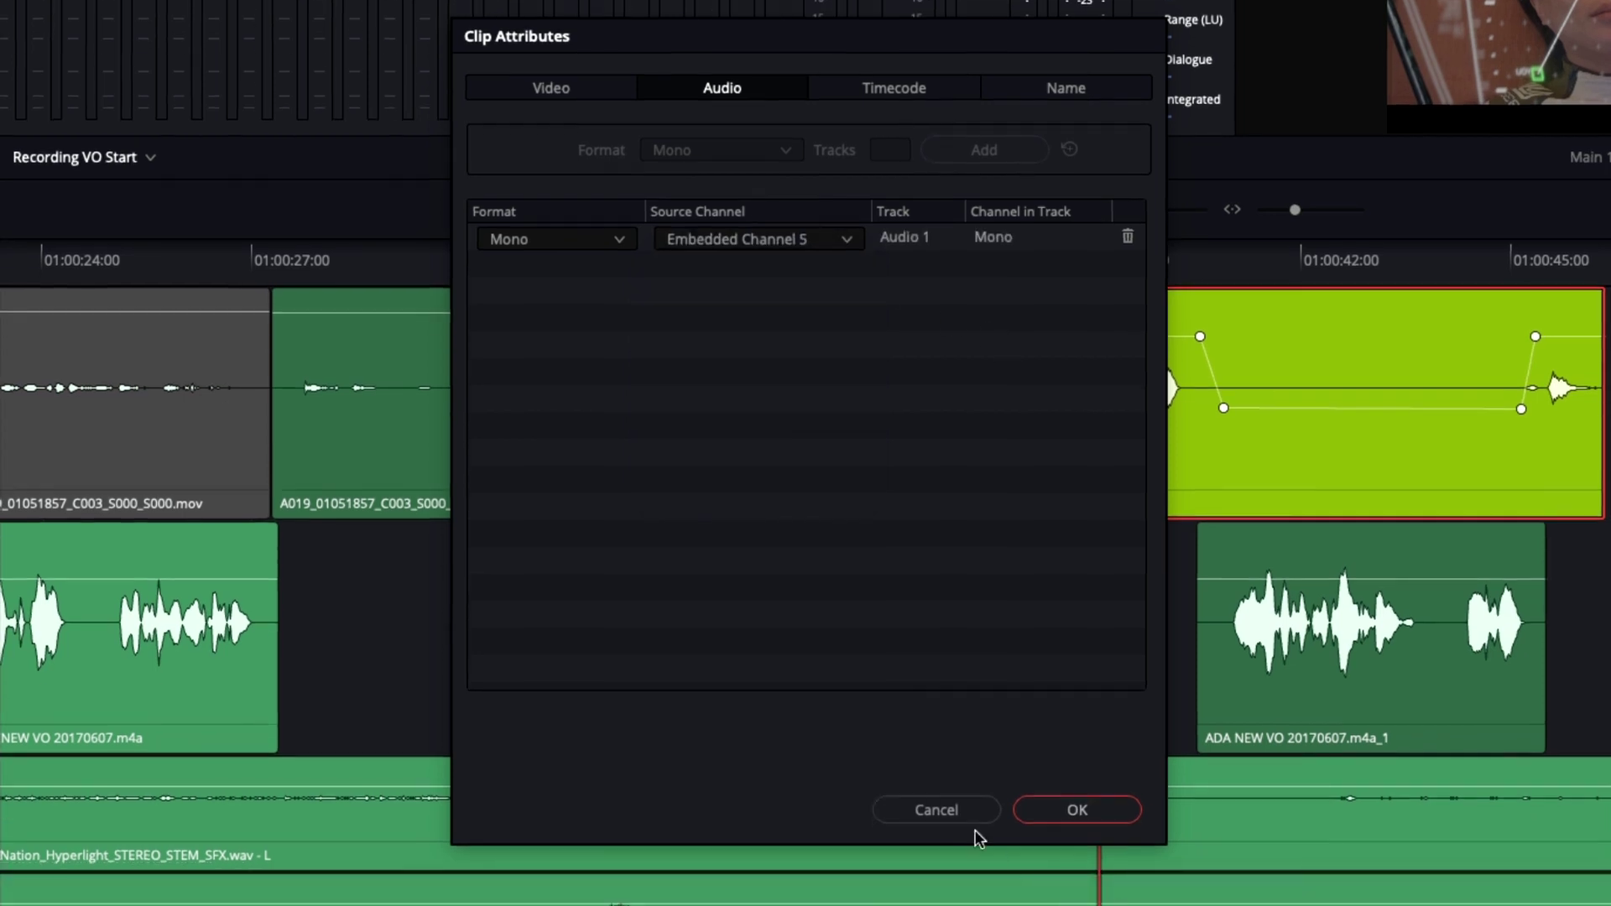
click(964, 818)
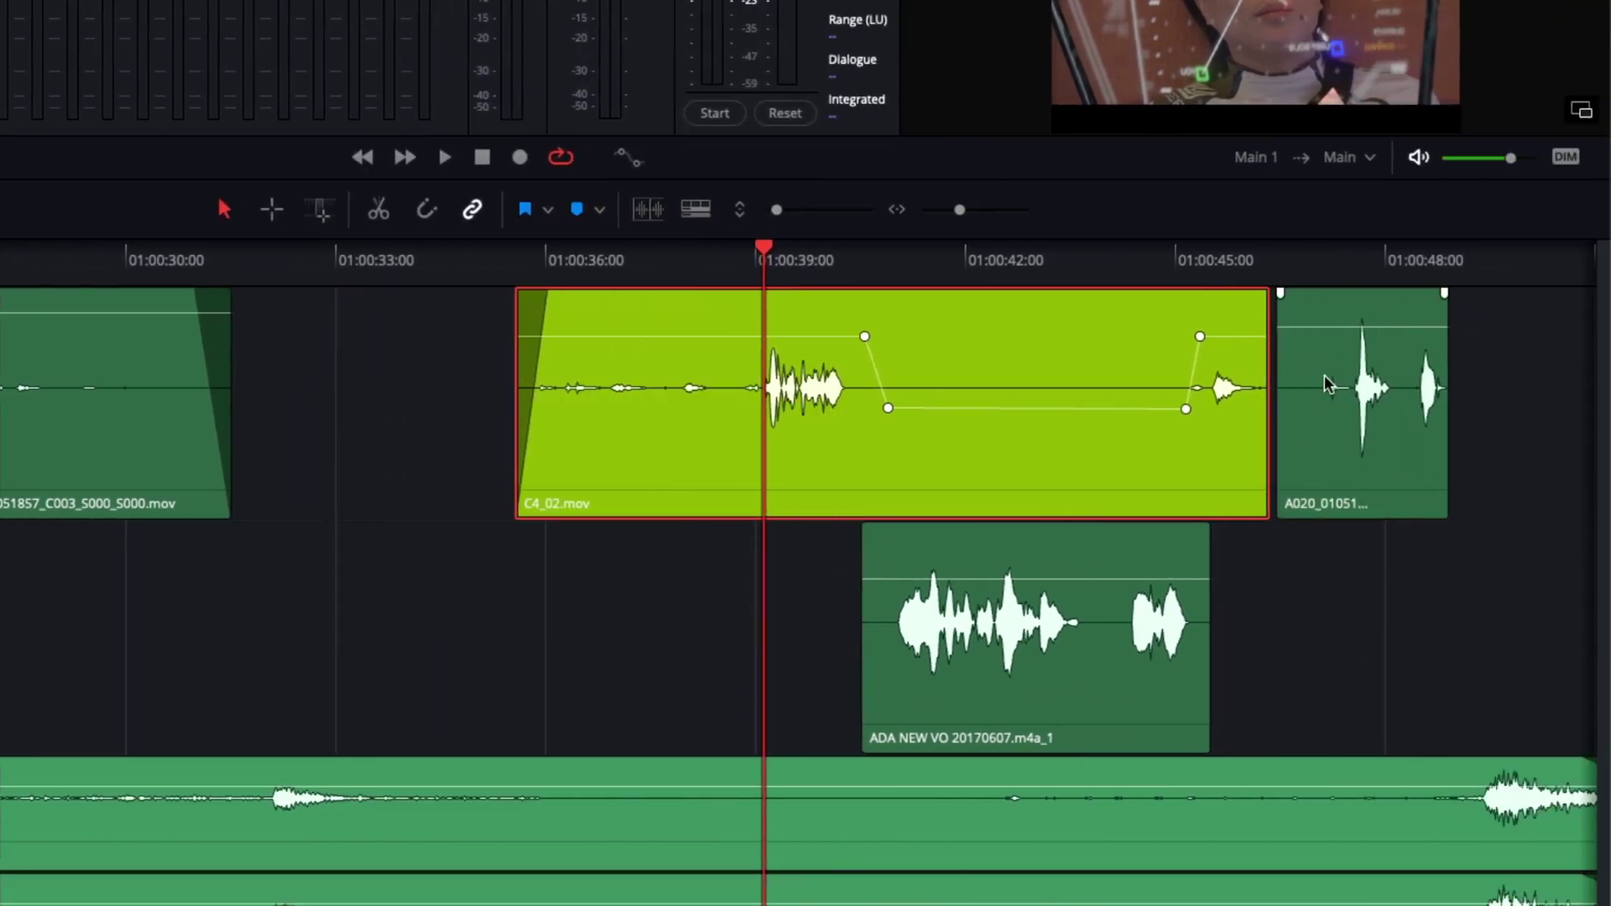
Check the source channel options in the audio clip attributes of the A020 clip that follows C4_02.mov.
right_click(1321, 357)
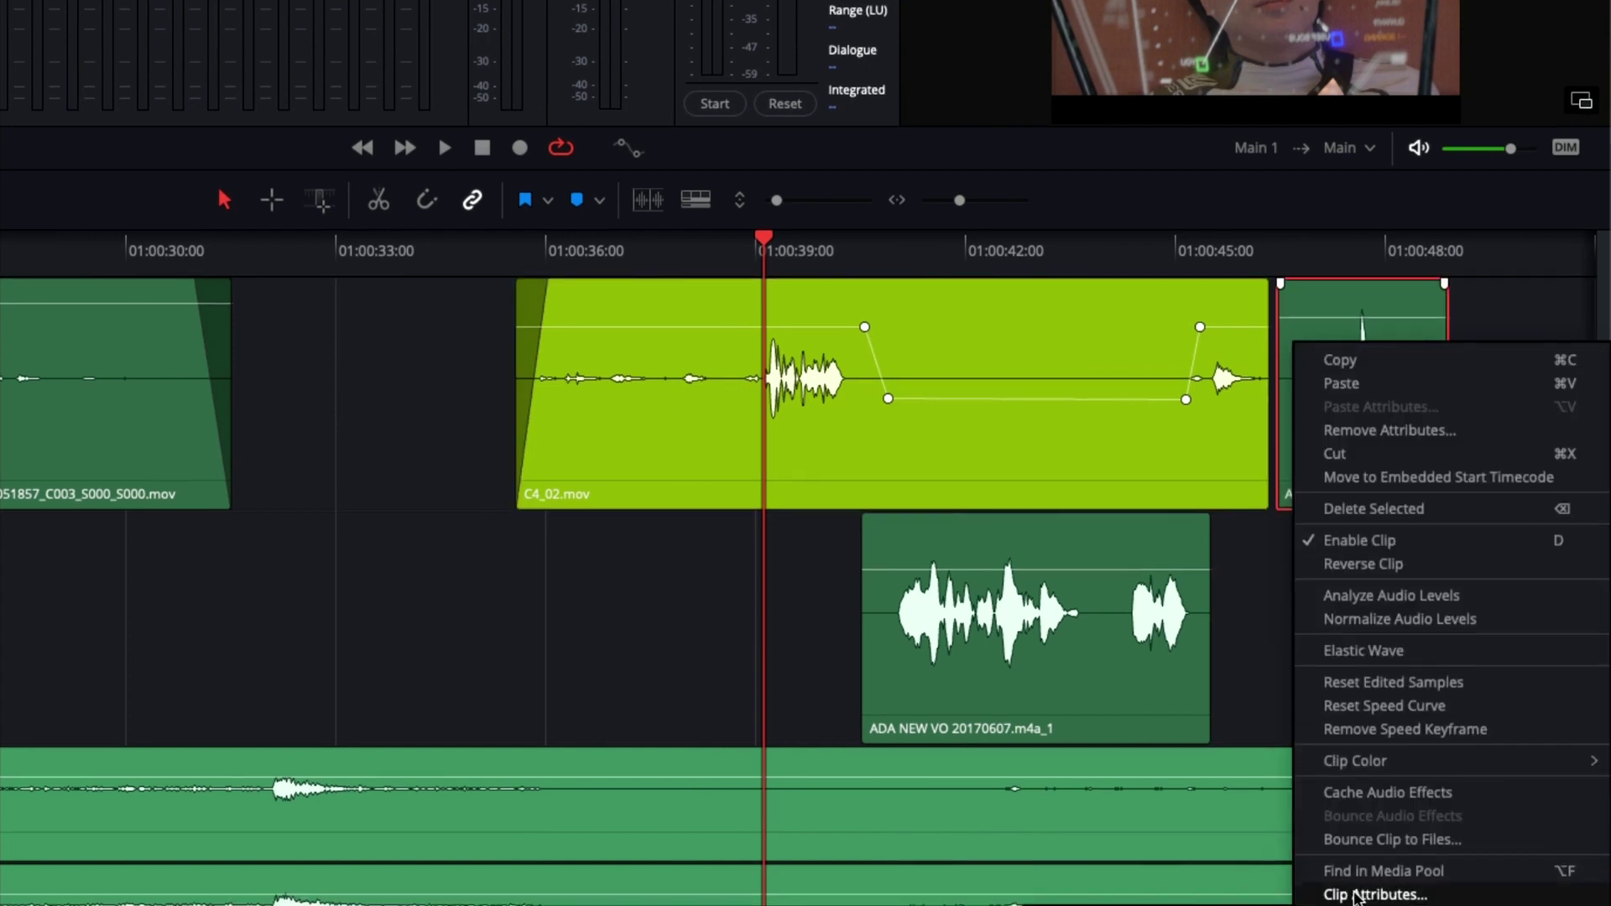
click(1342, 897)
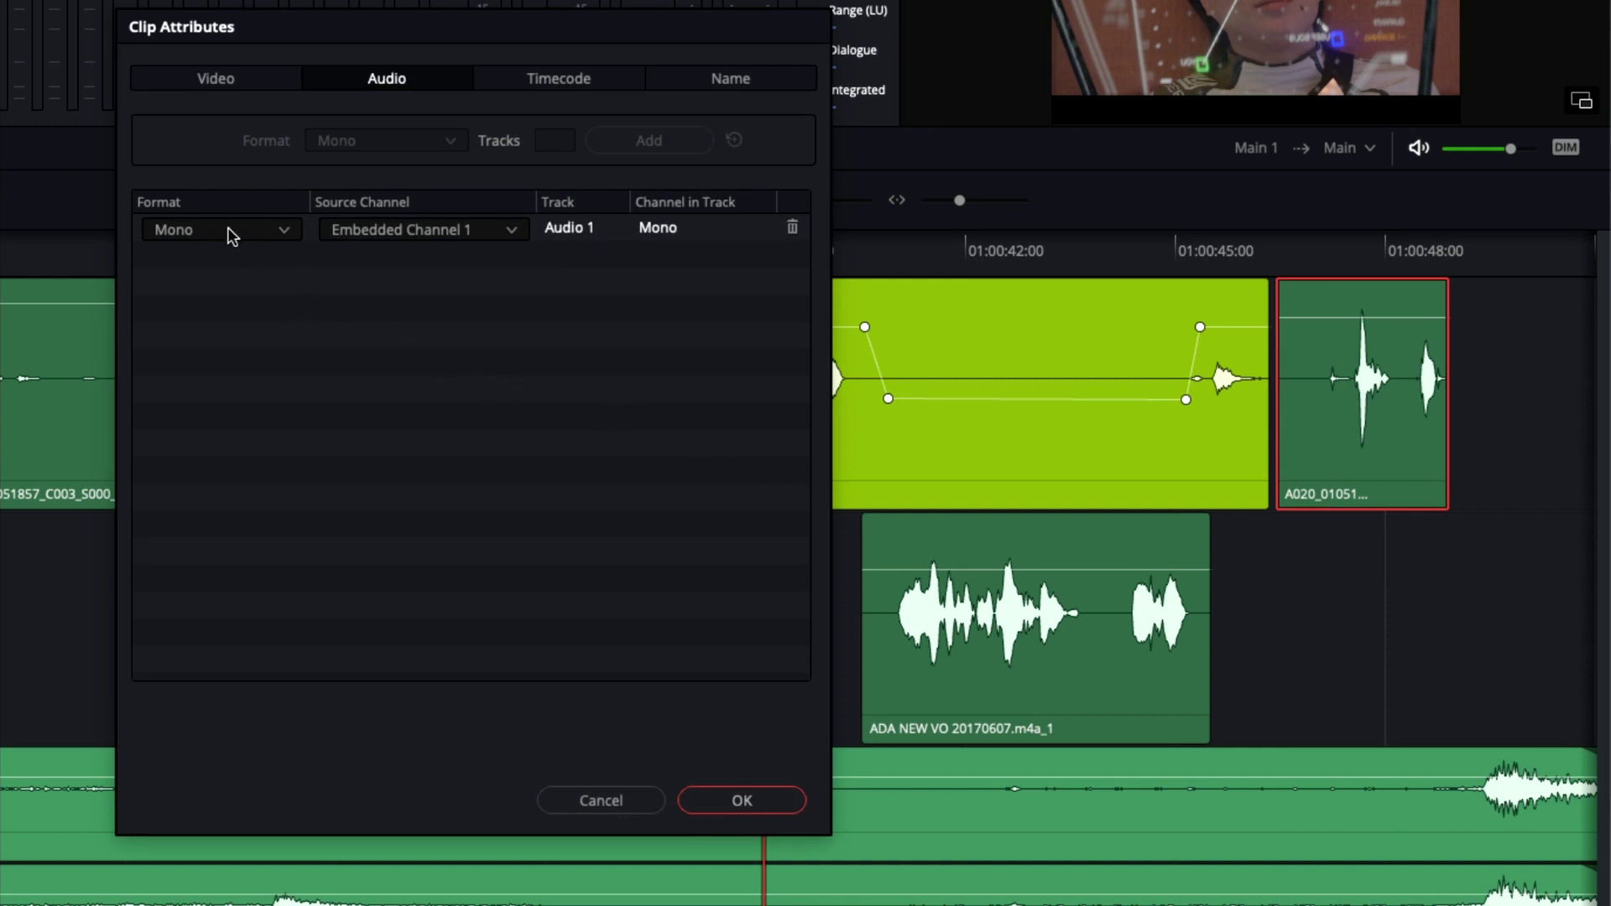
click(509, 233)
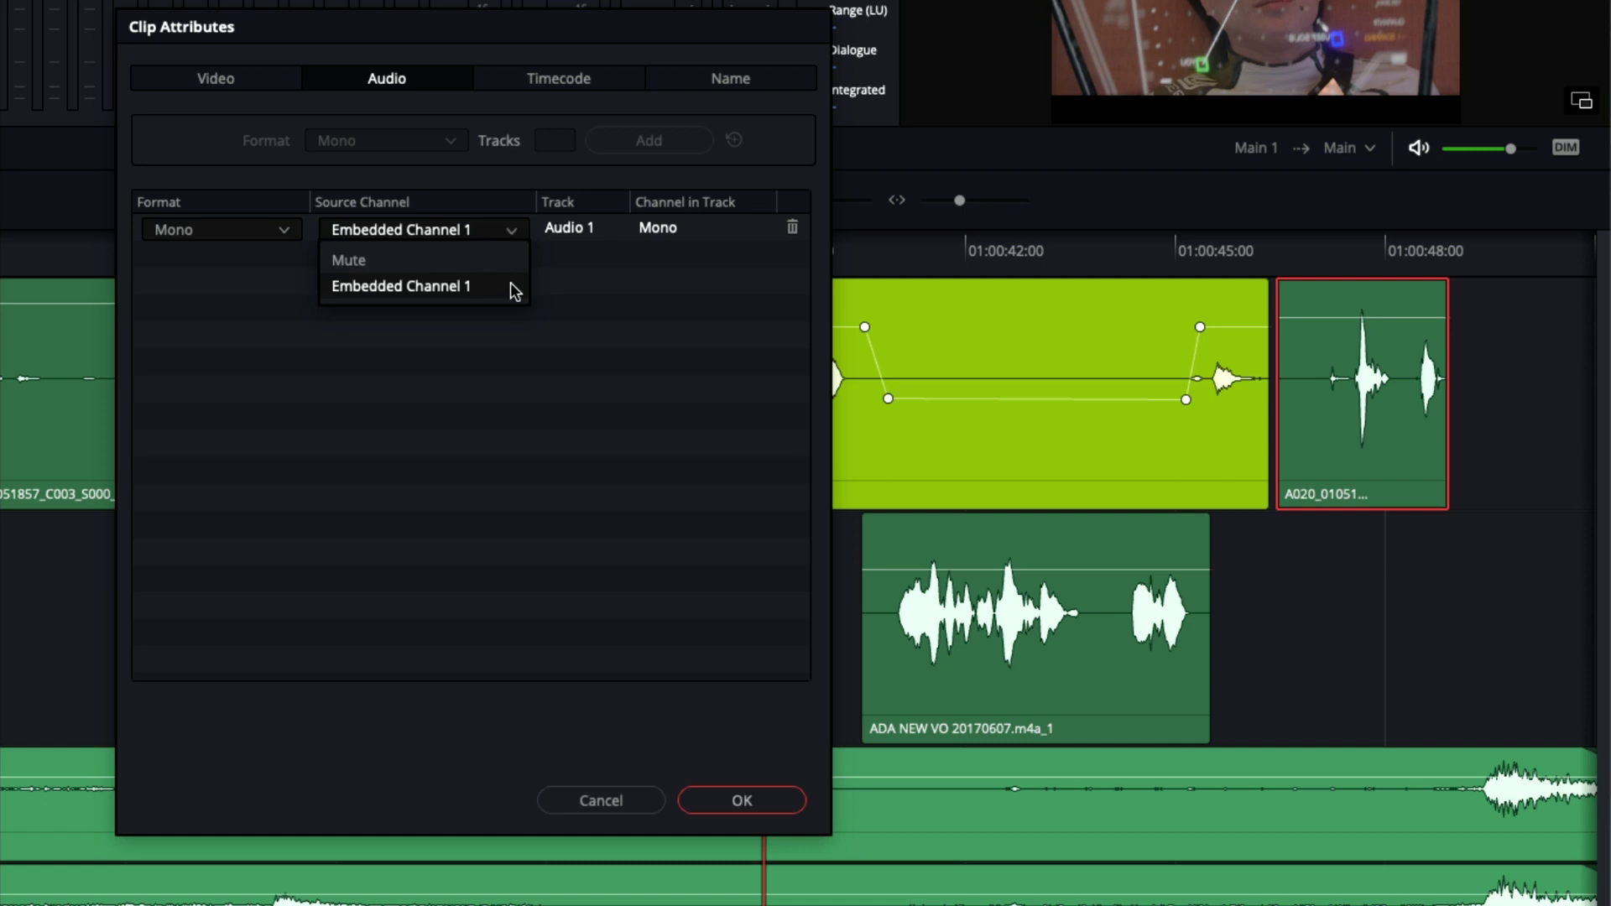
click(566, 296)
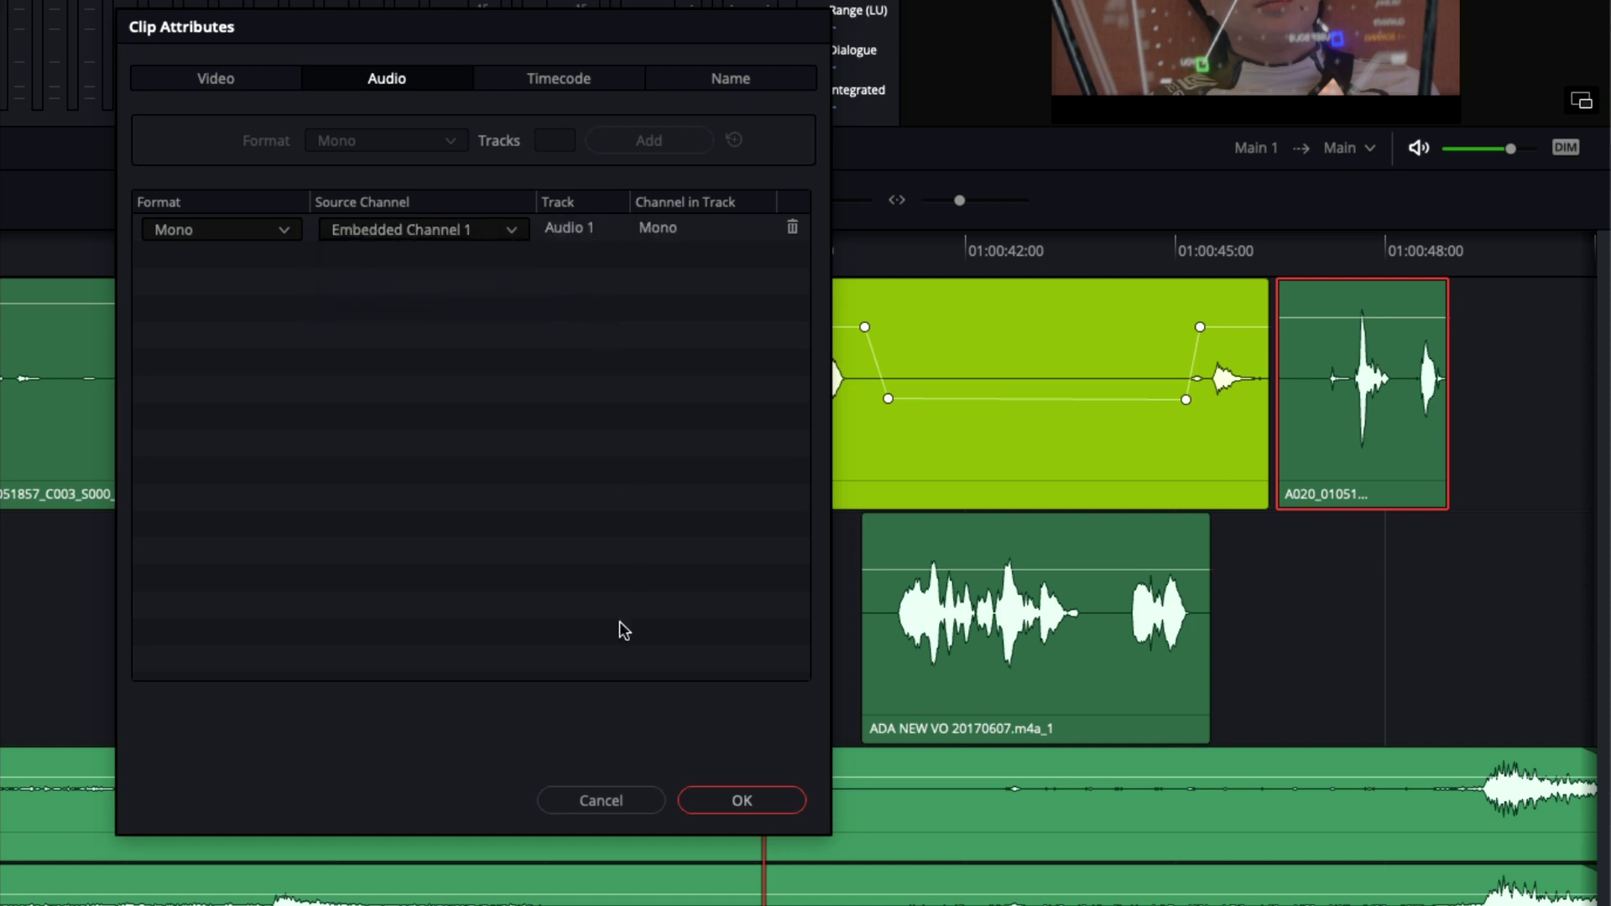
click(700, 805)
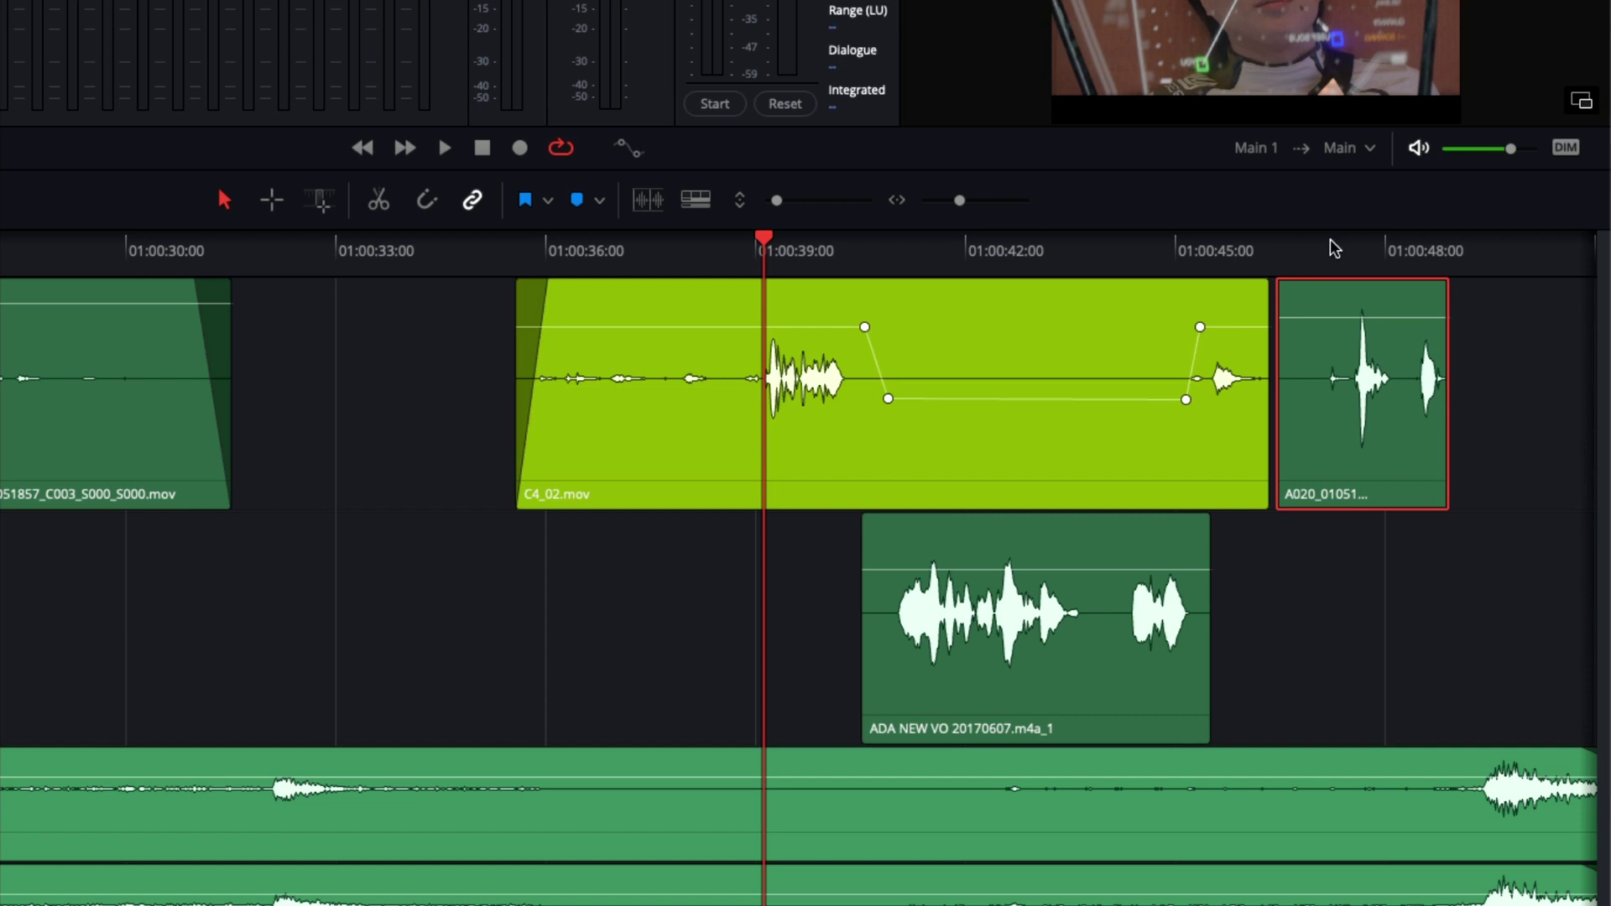
Reopen the C4_02.mov clip's attributes and review its audio format and list of embedded source channels.
click(787, 404)
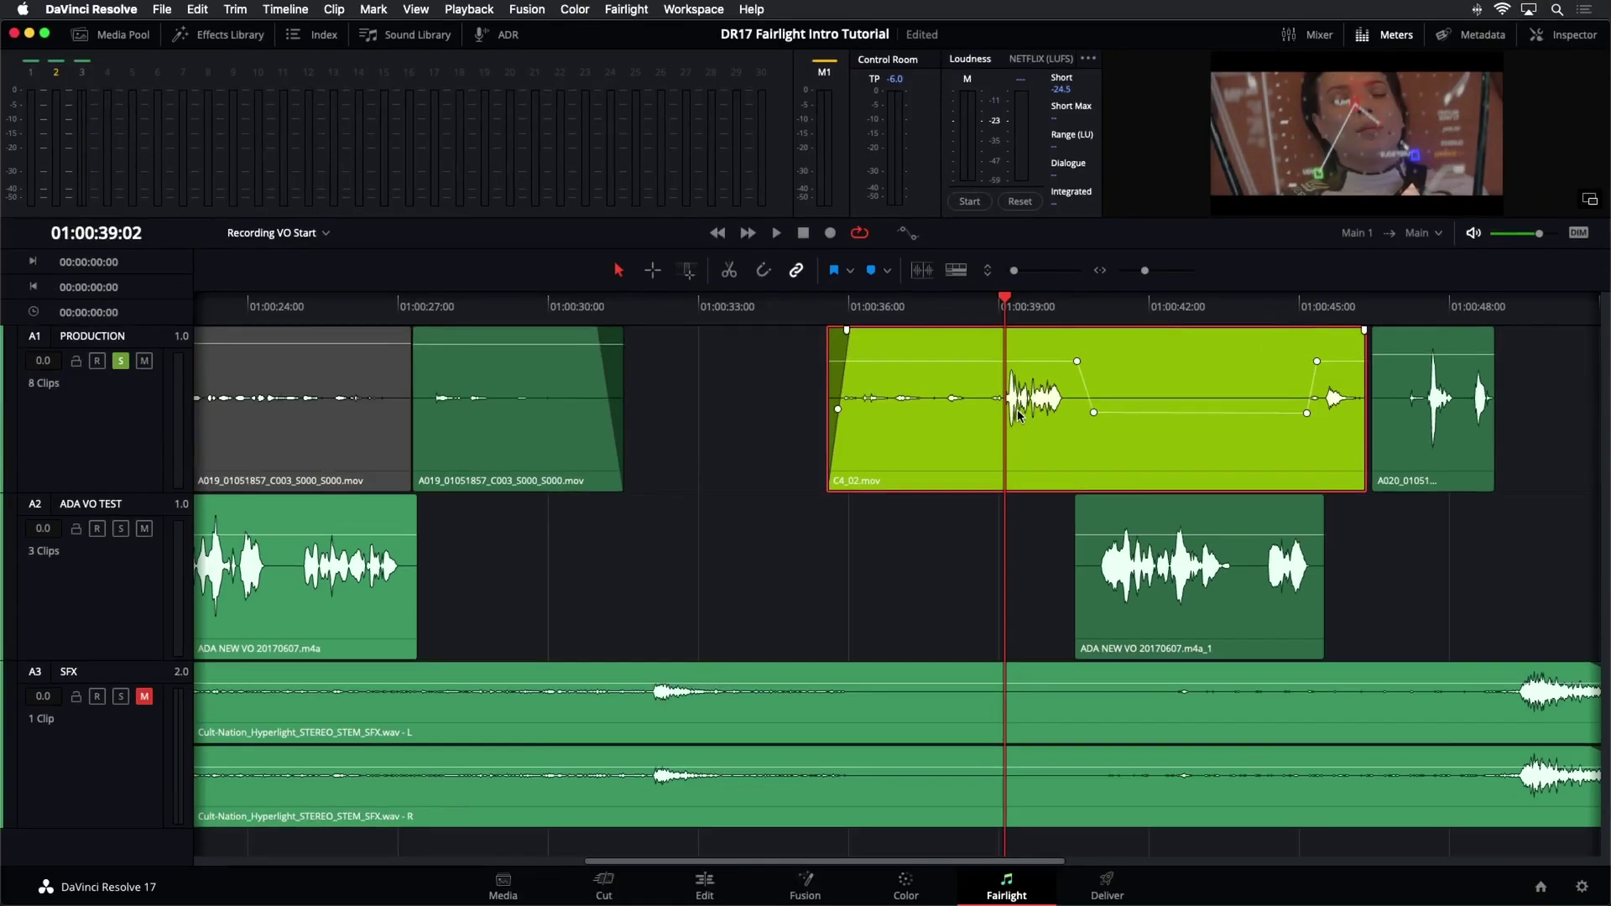
right_click(1054, 393)
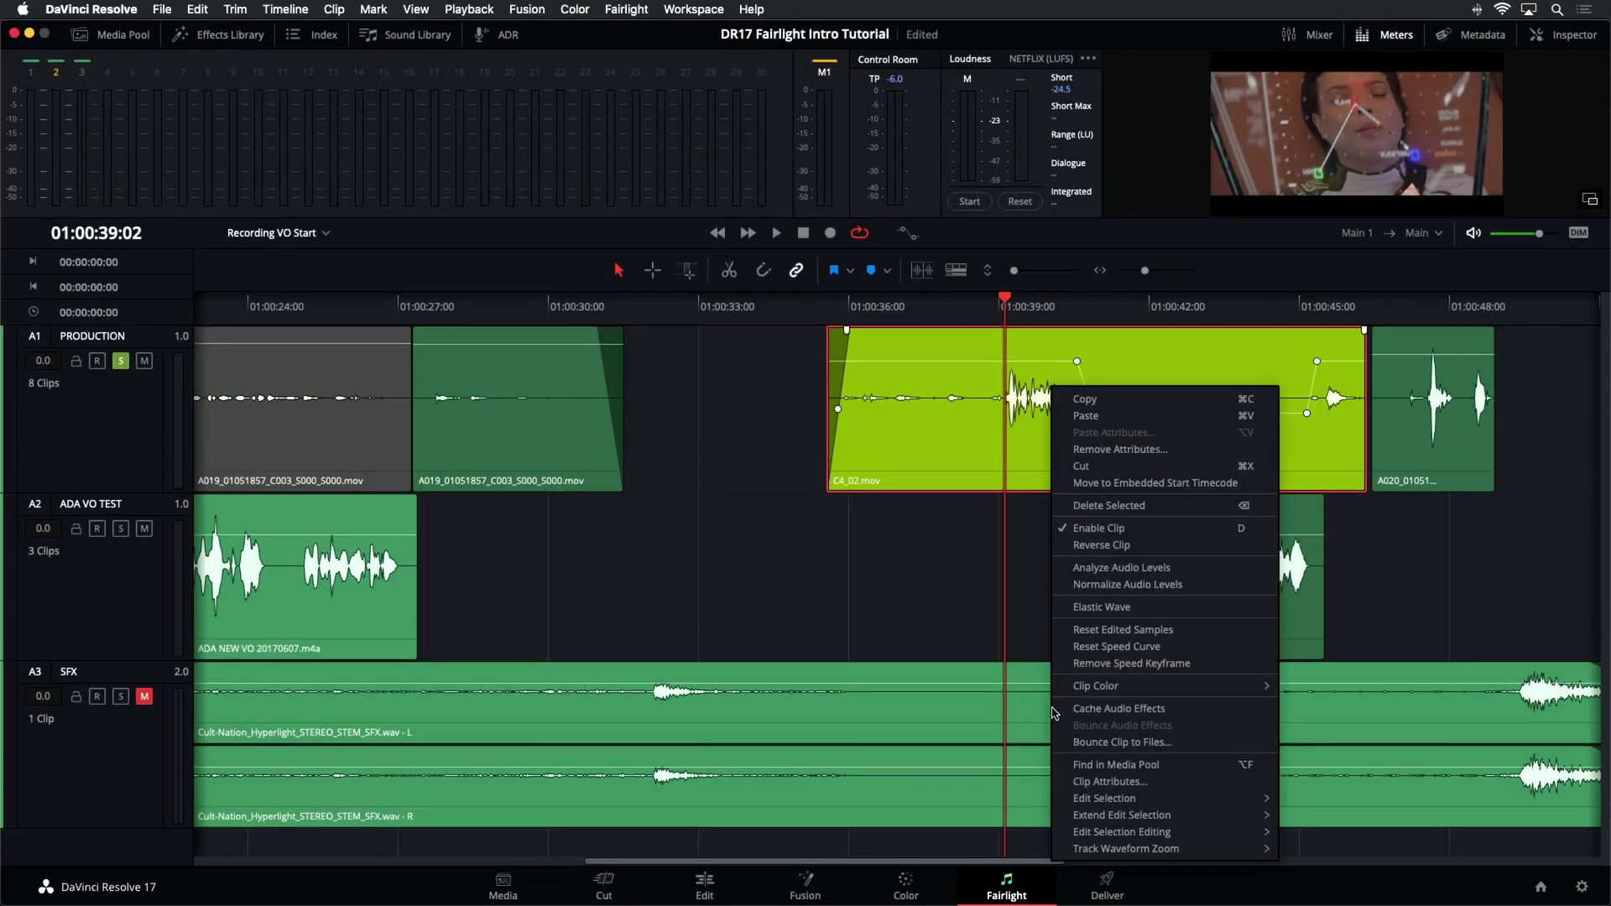
click(1065, 781)
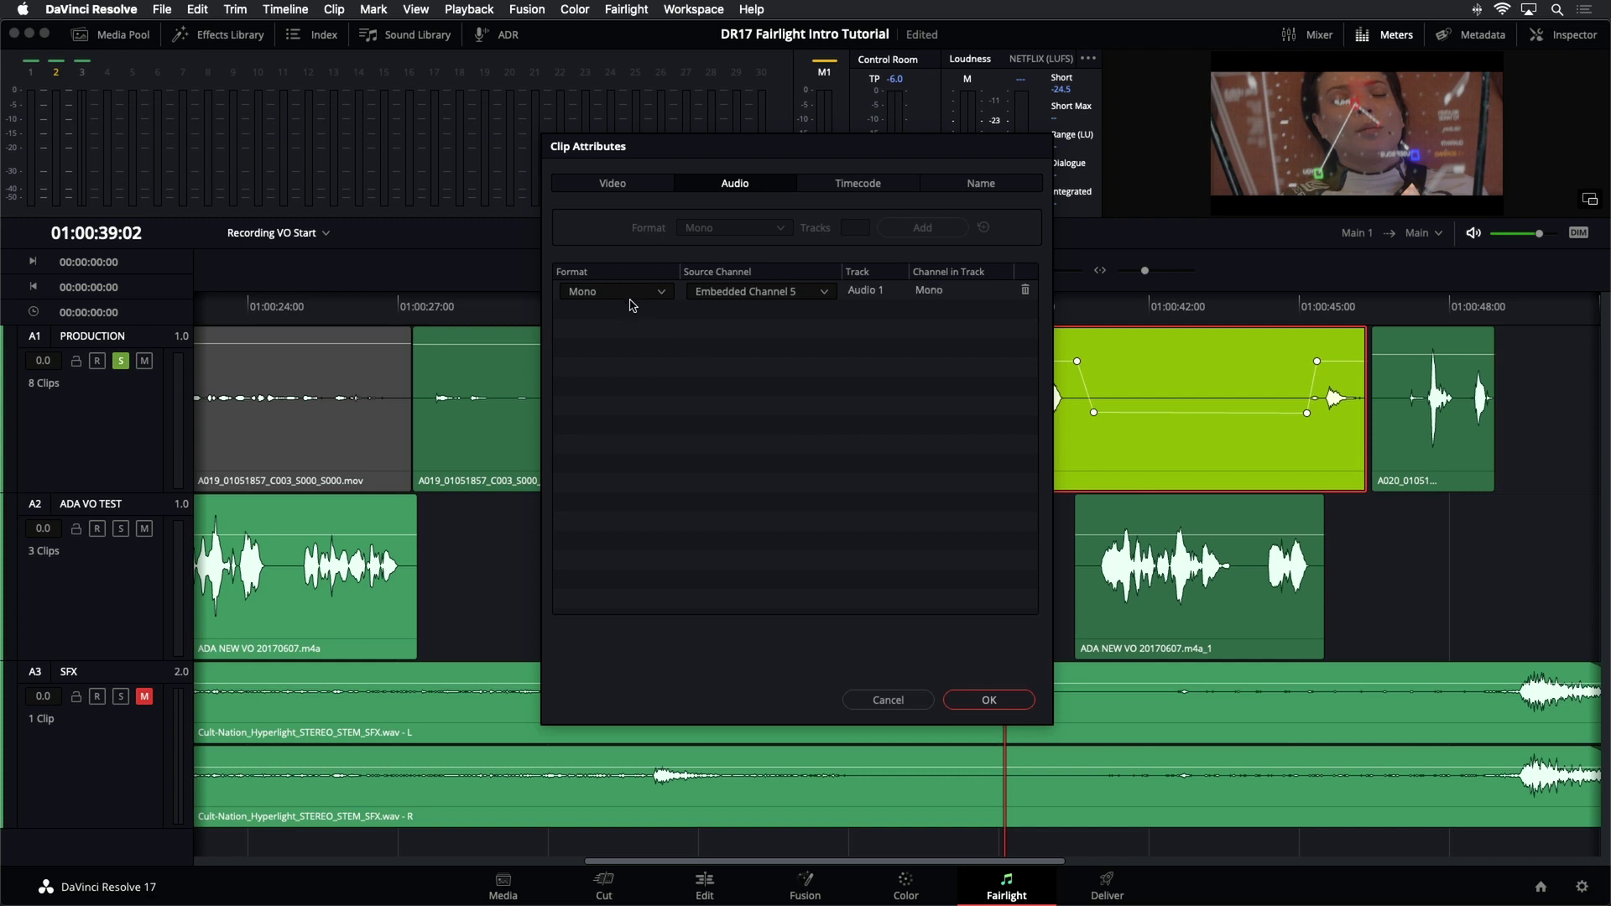
click(825, 294)
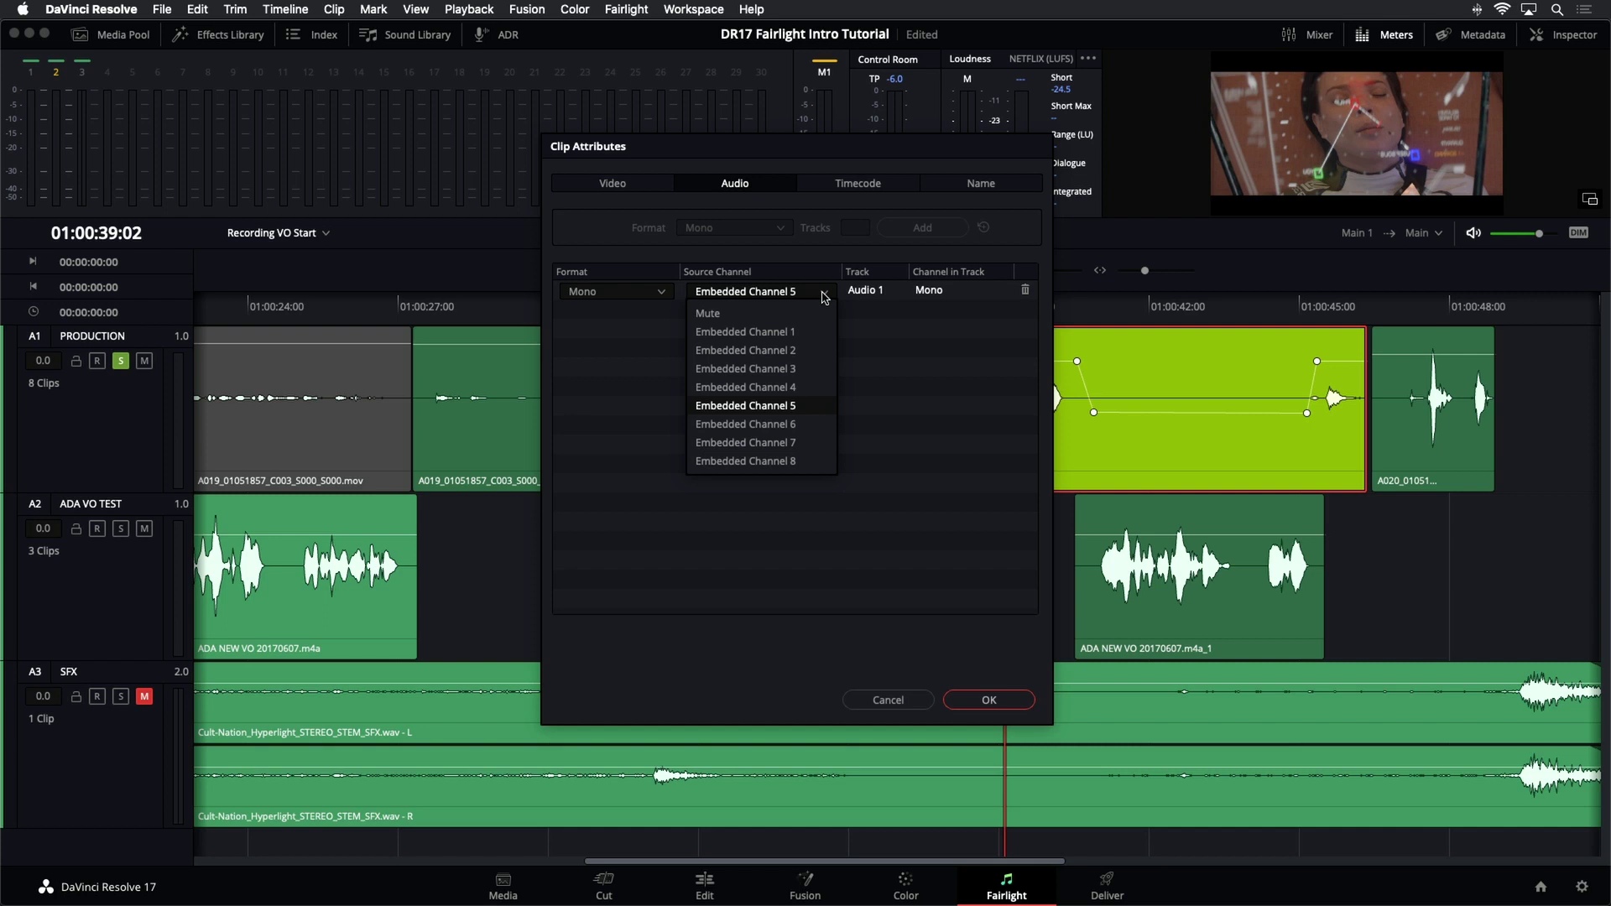
click(898, 723)
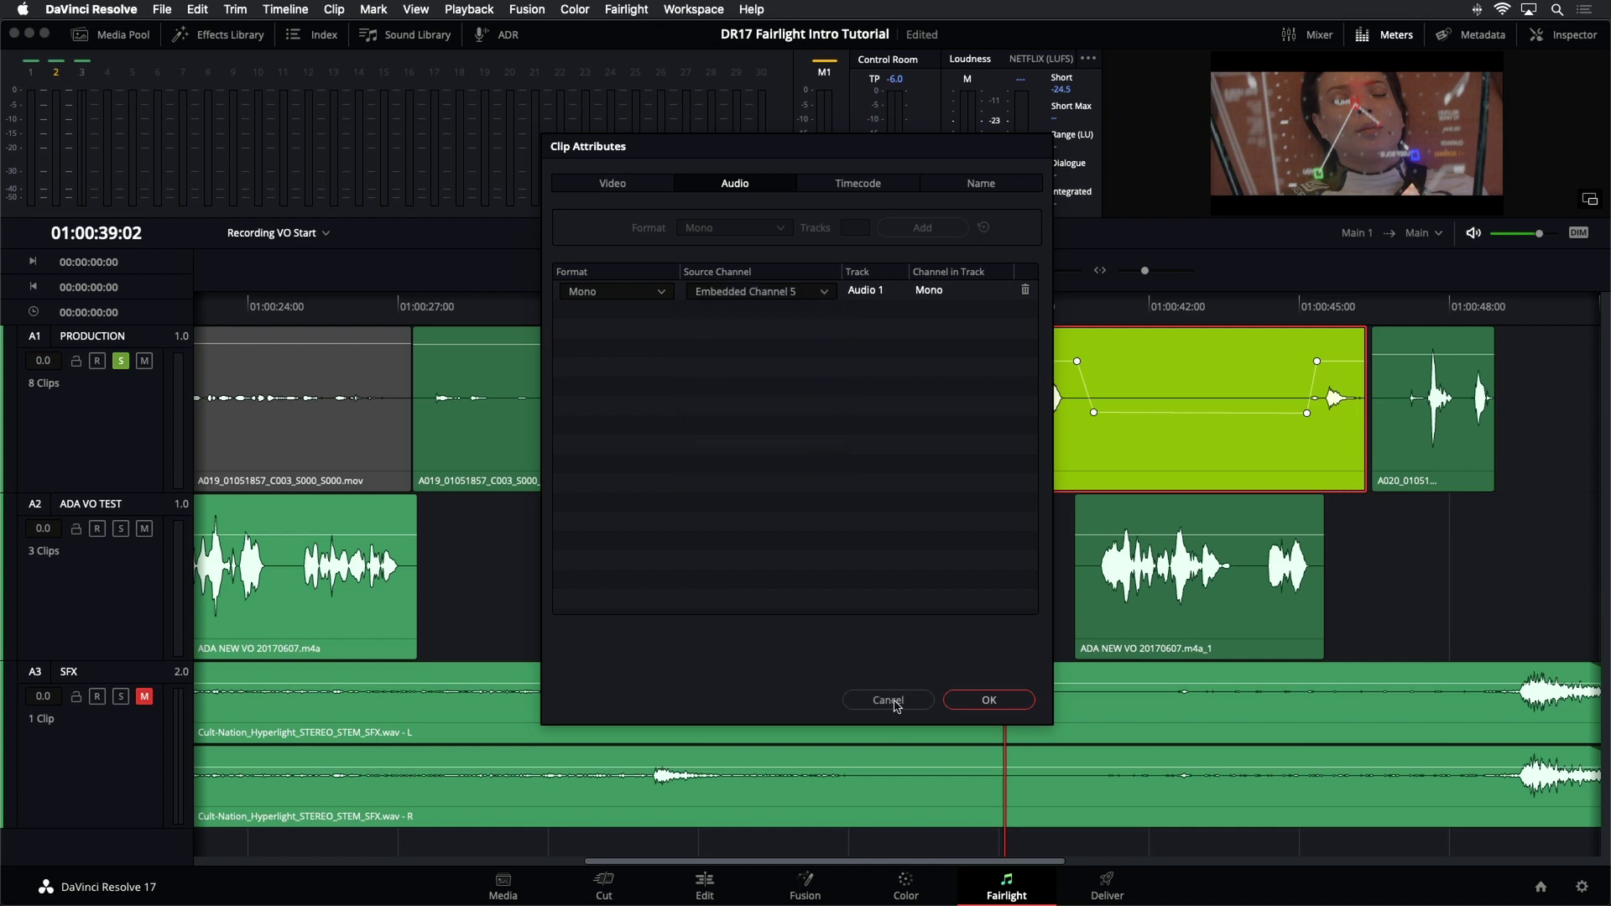
click(989, 700)
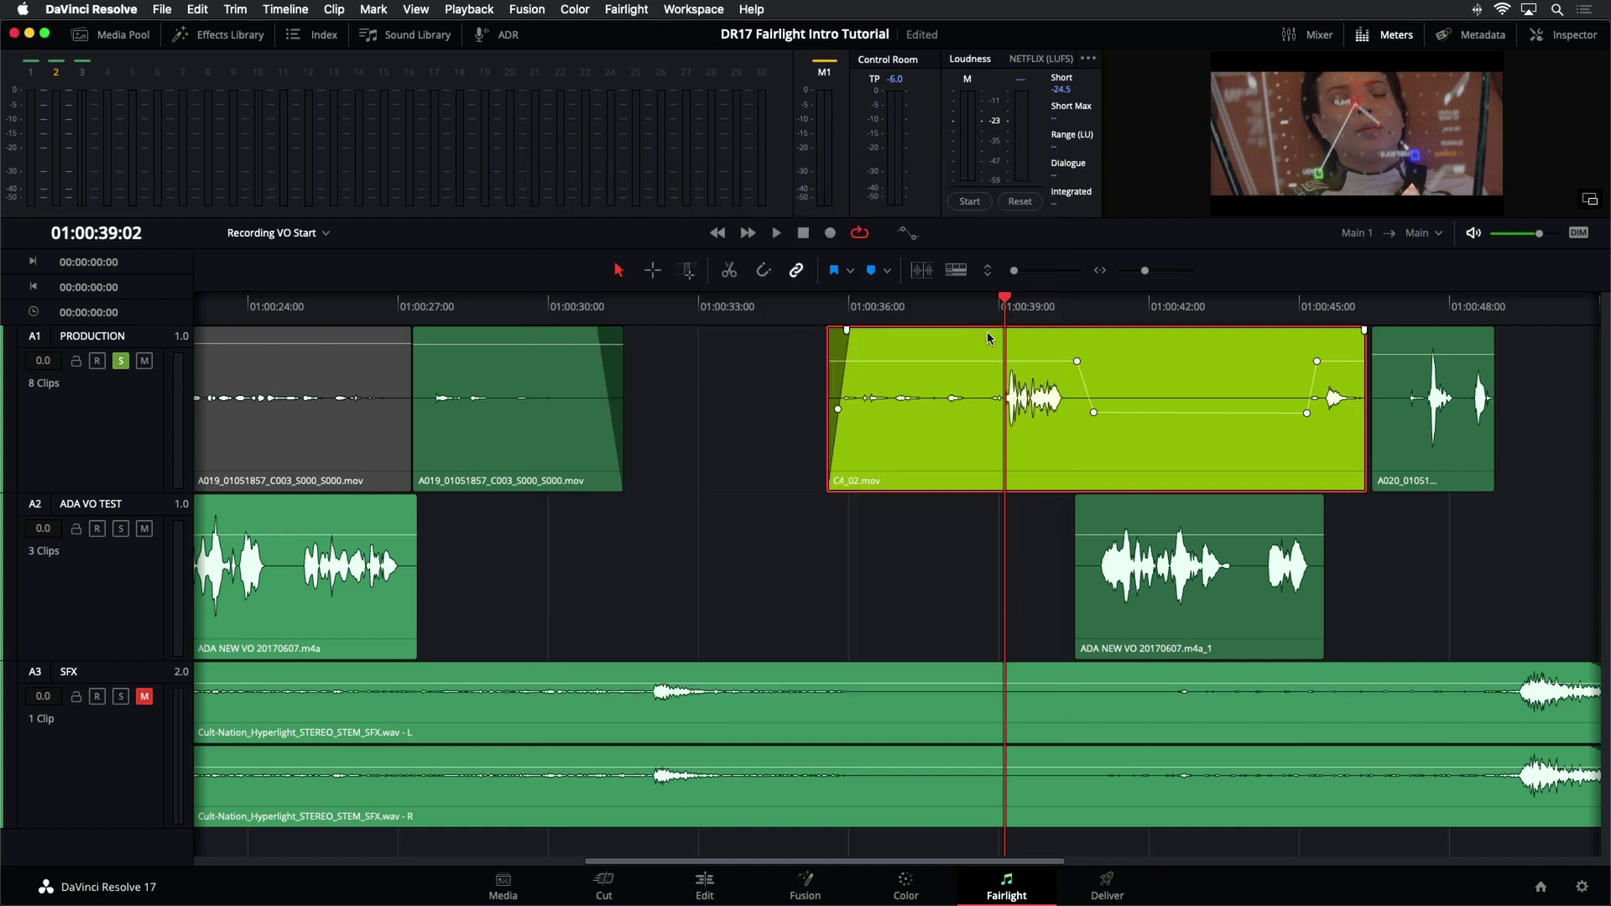
Find the C4_02.mov clip in the media pool and create a new timeline from it with the default name and settings.
right_click(981, 382)
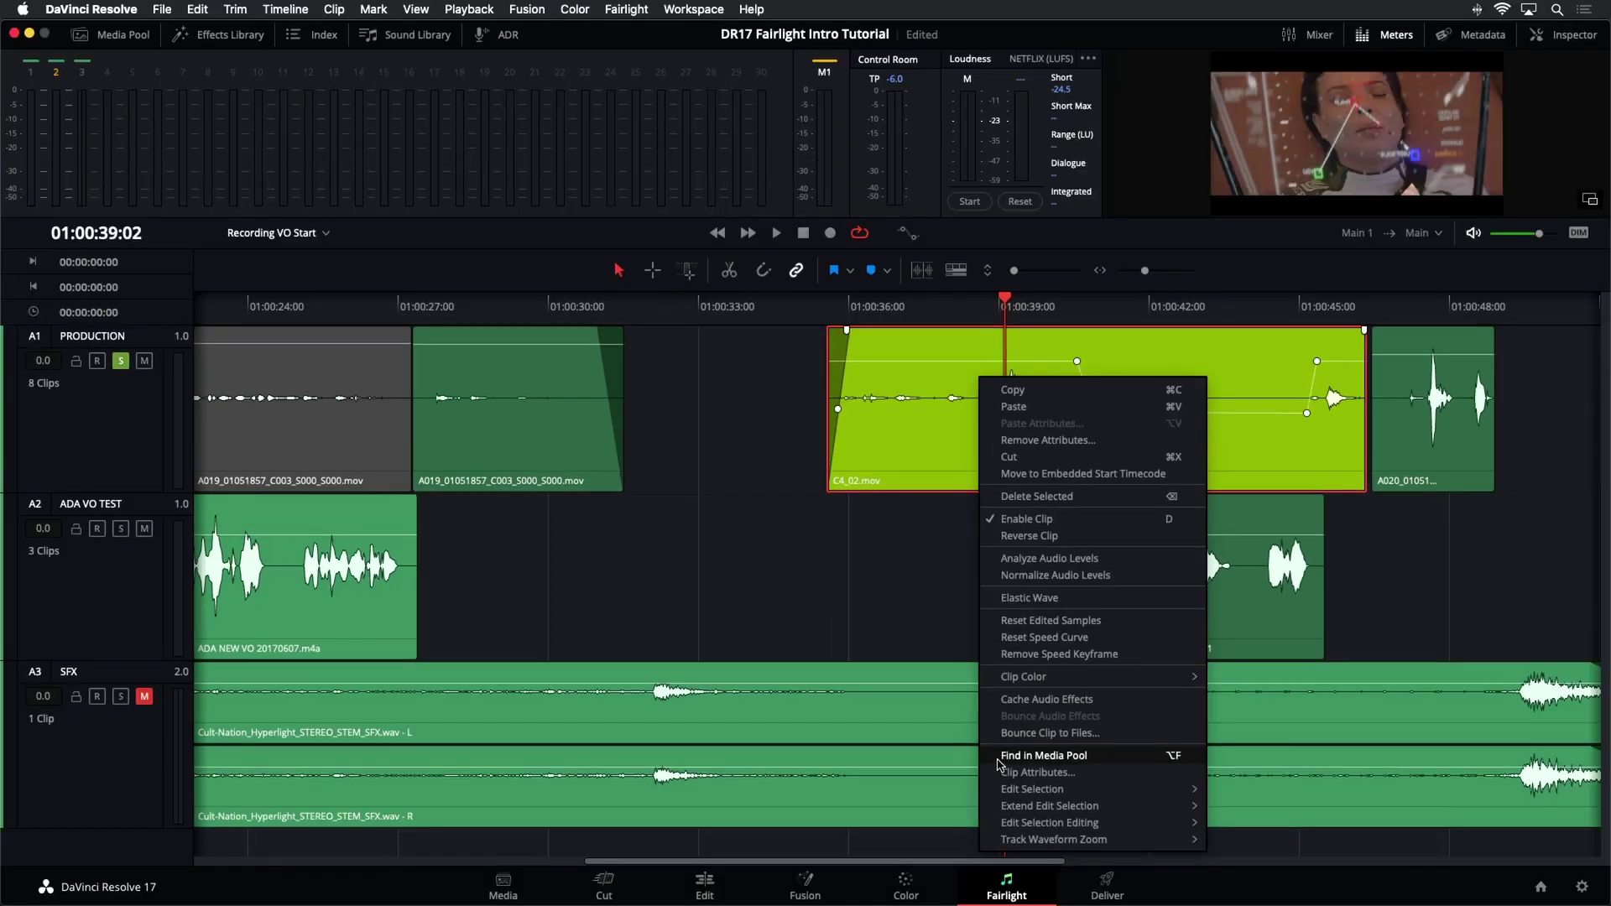
click(998, 758)
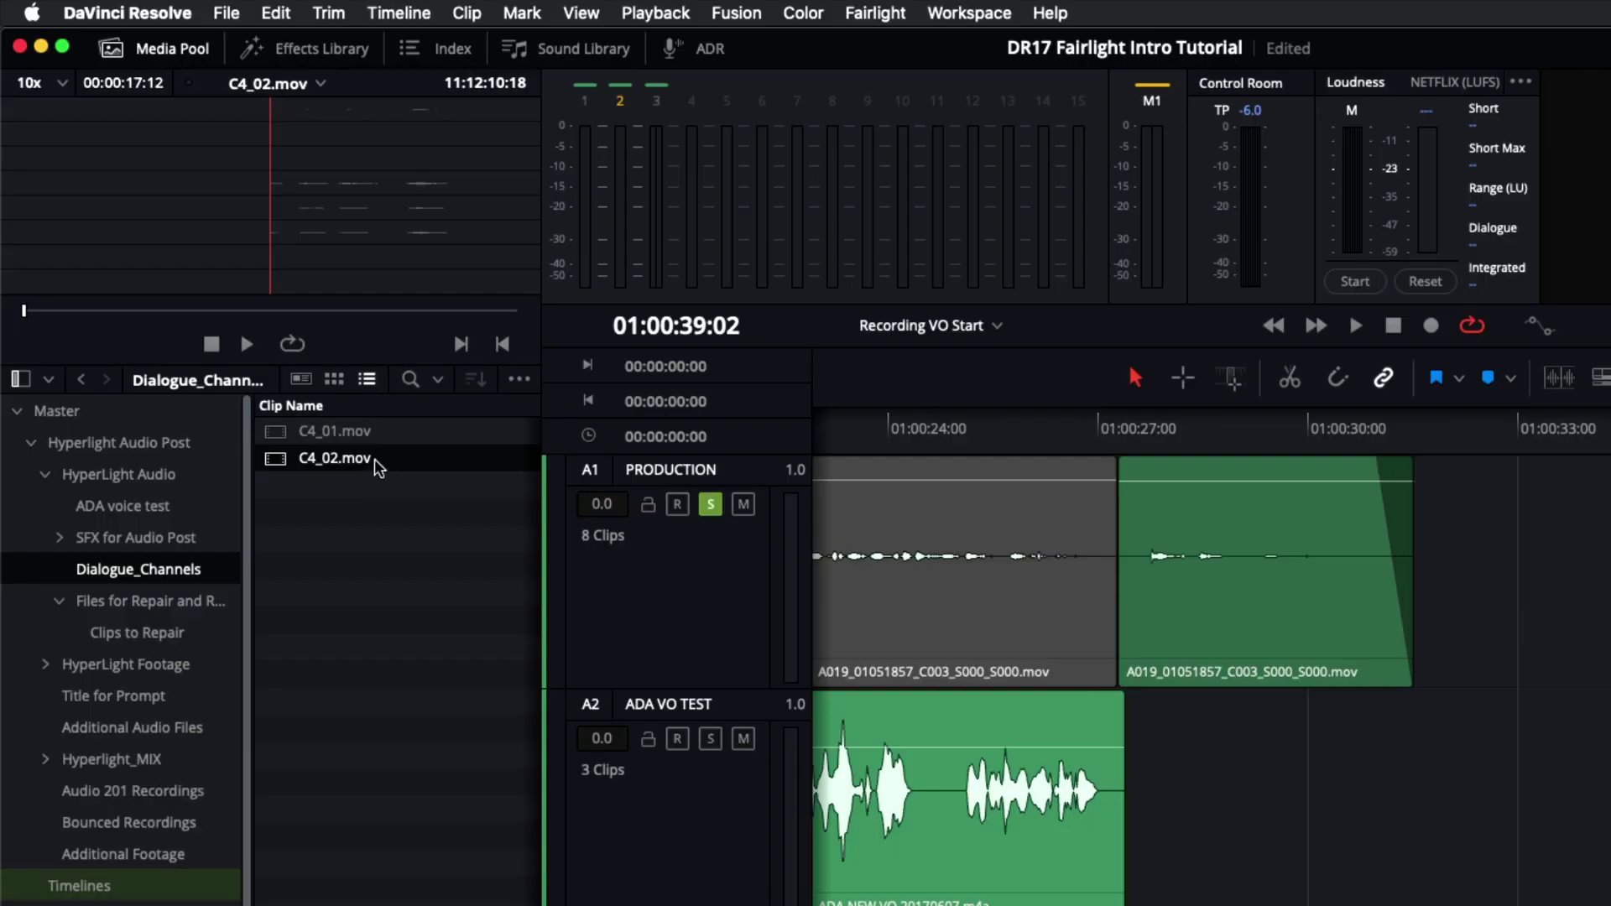
right_click(280, 467)
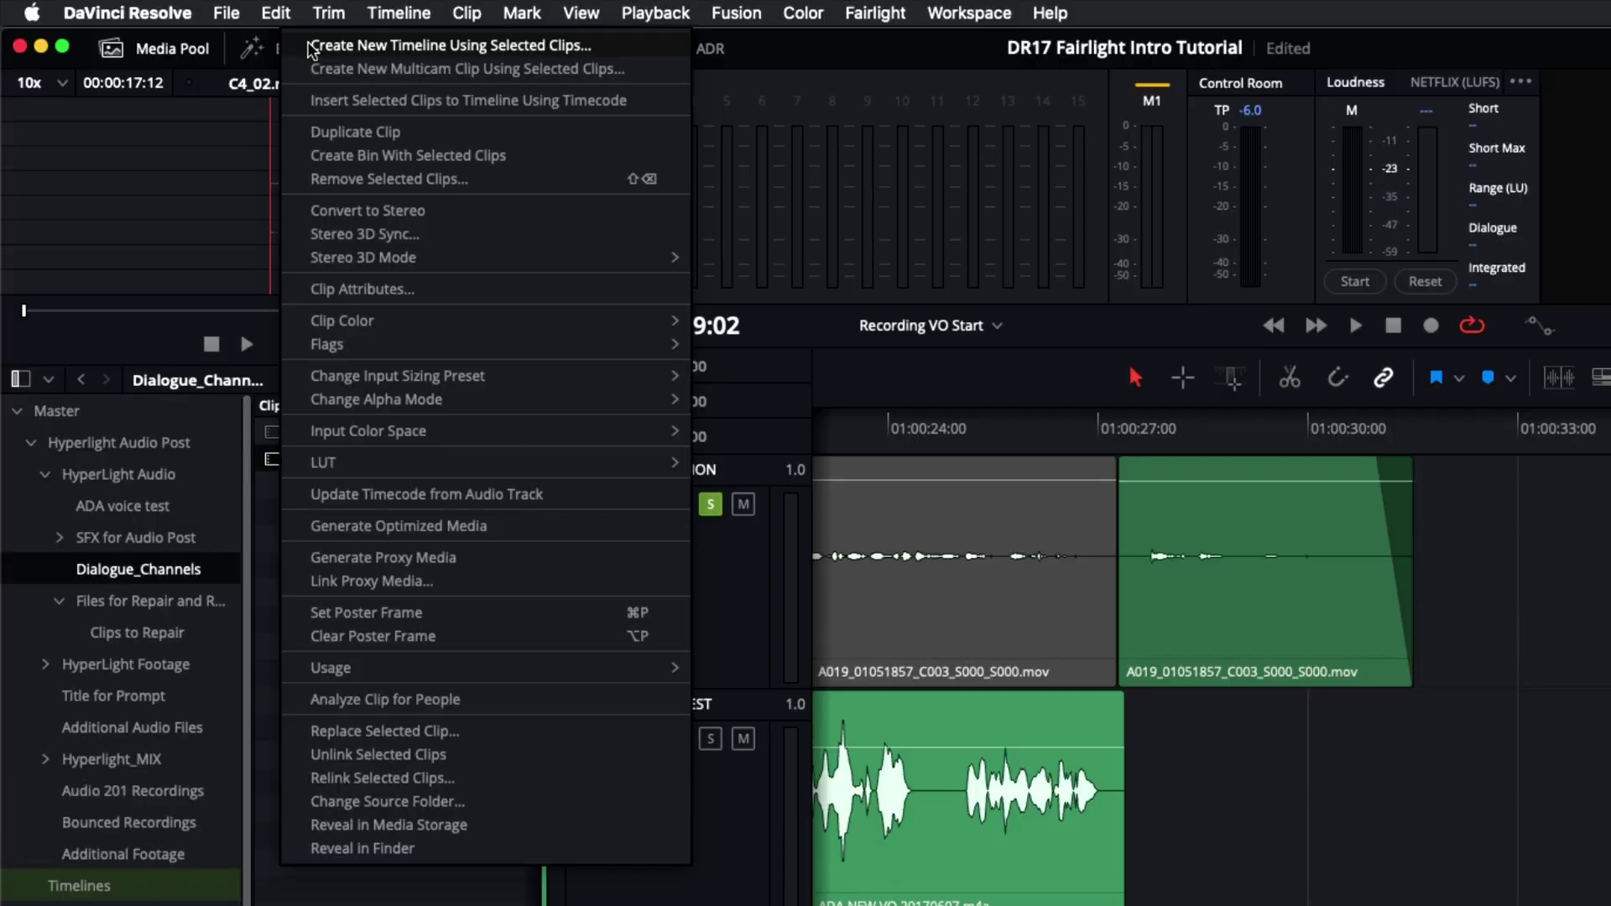
click(330, 47)
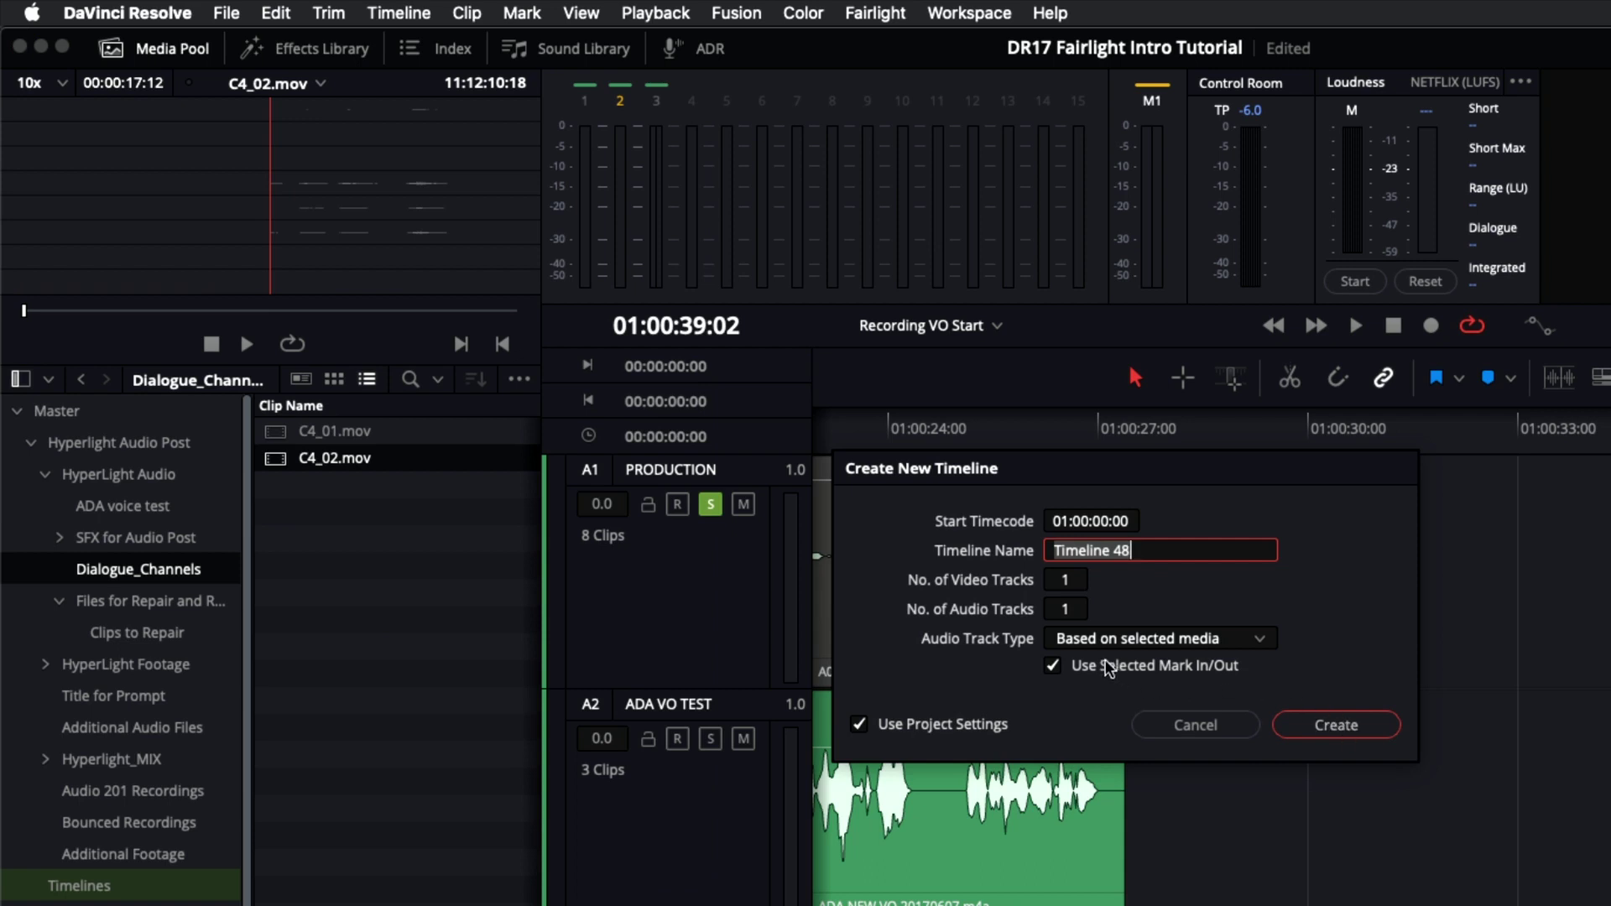
click(1342, 726)
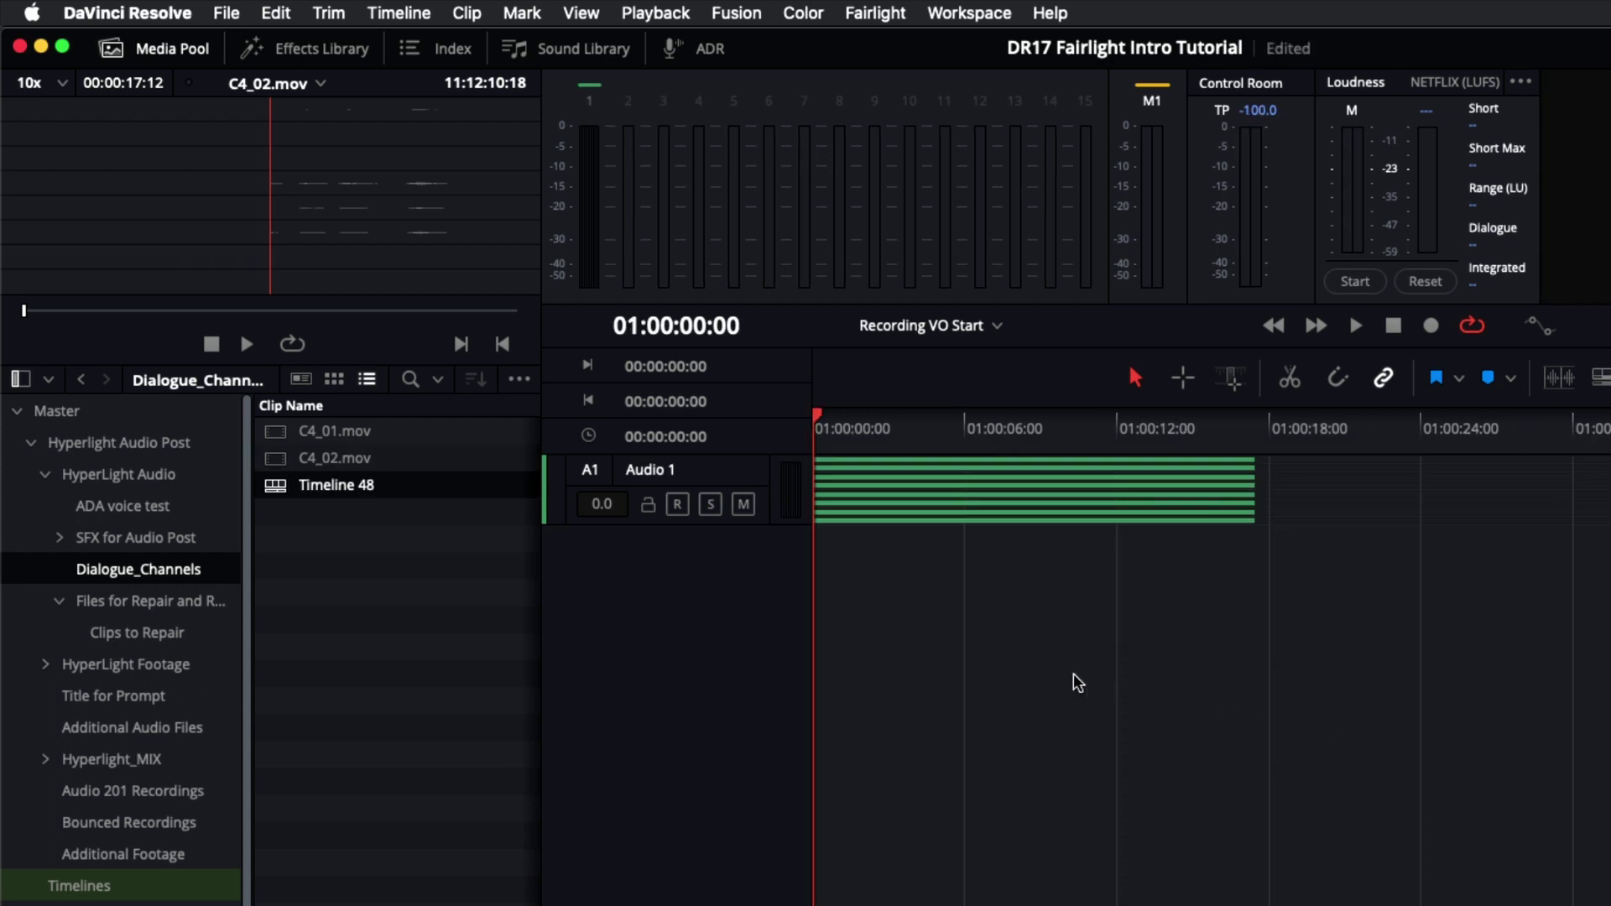
Enlarge the Audio 1 track's height to display all eight channel waveforms, and hide the meters and media pool.
drag(773, 525, 791, 743)
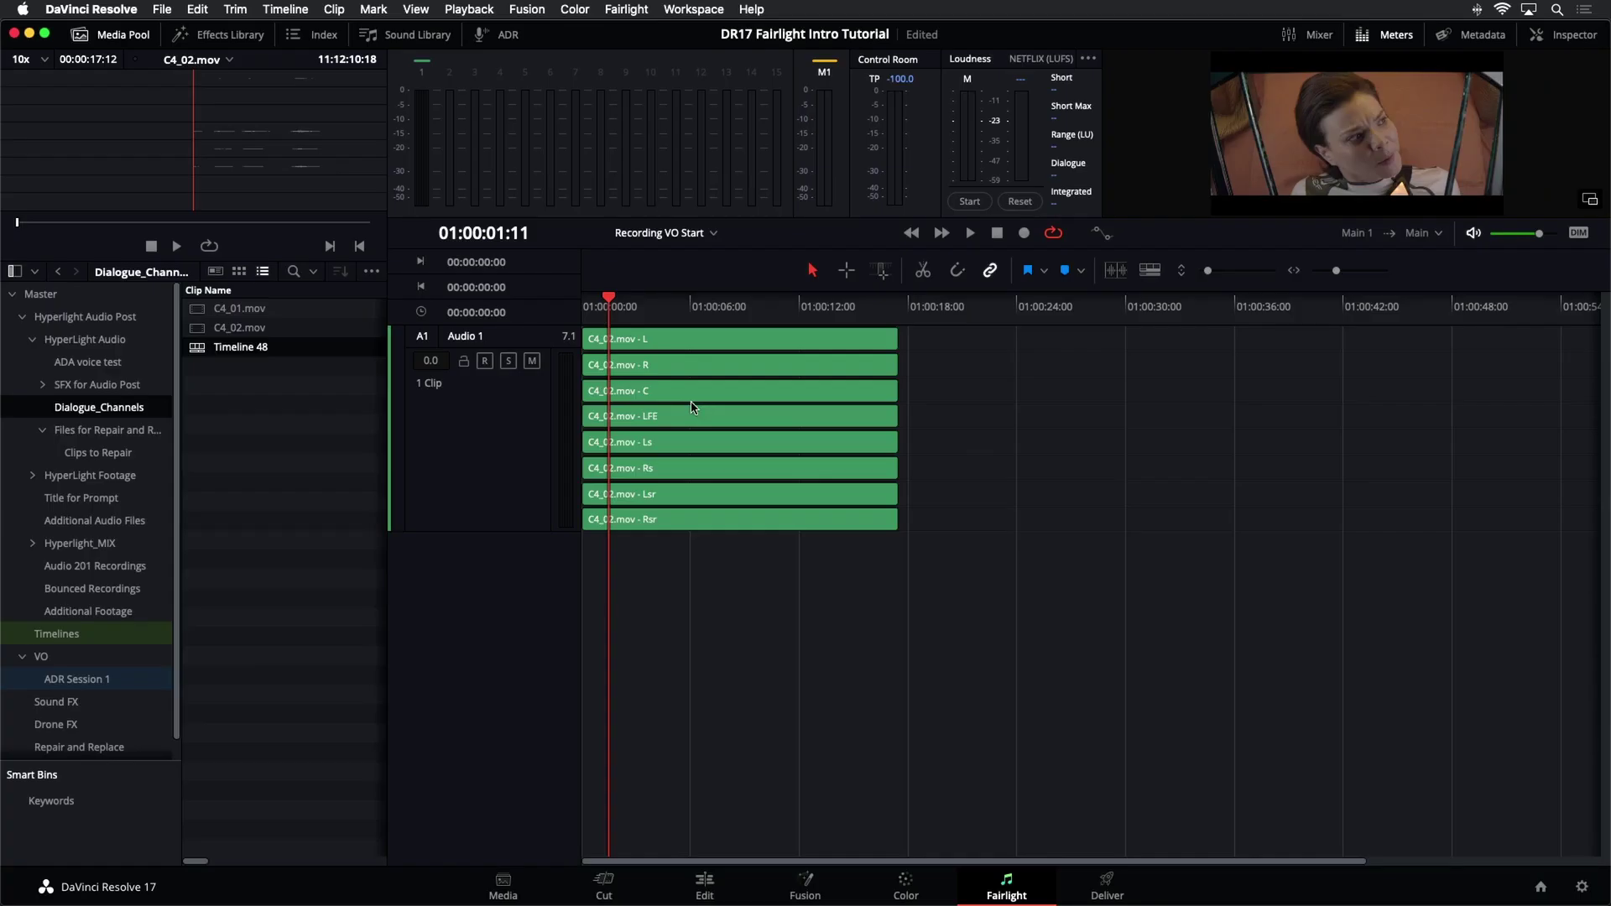
key(shift+z)
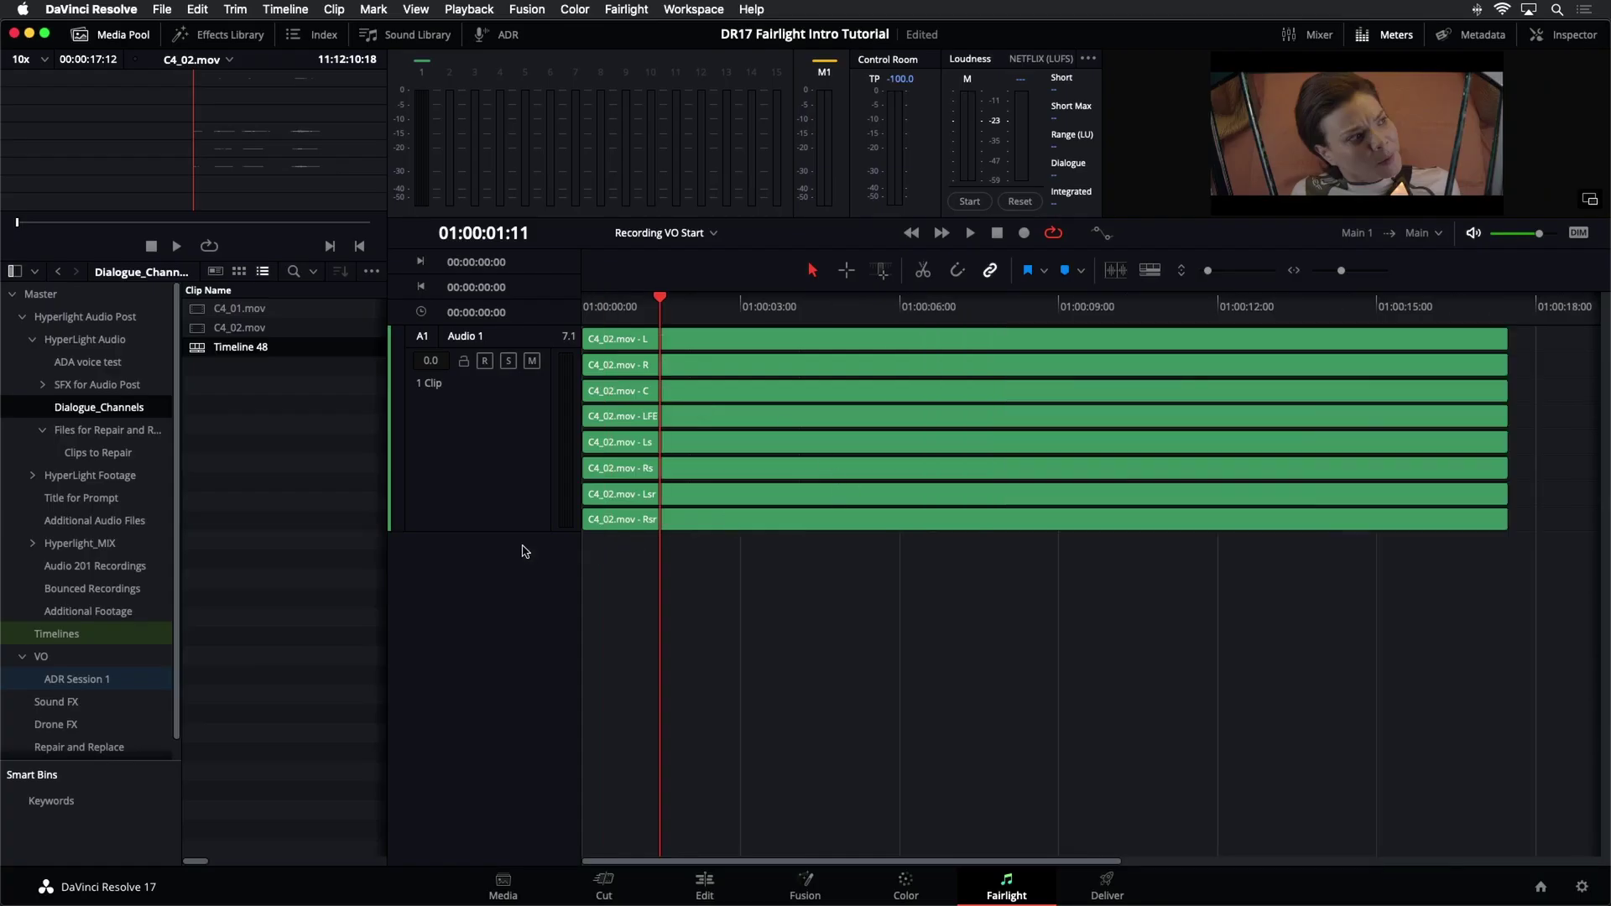
drag(524, 532, 520, 833)
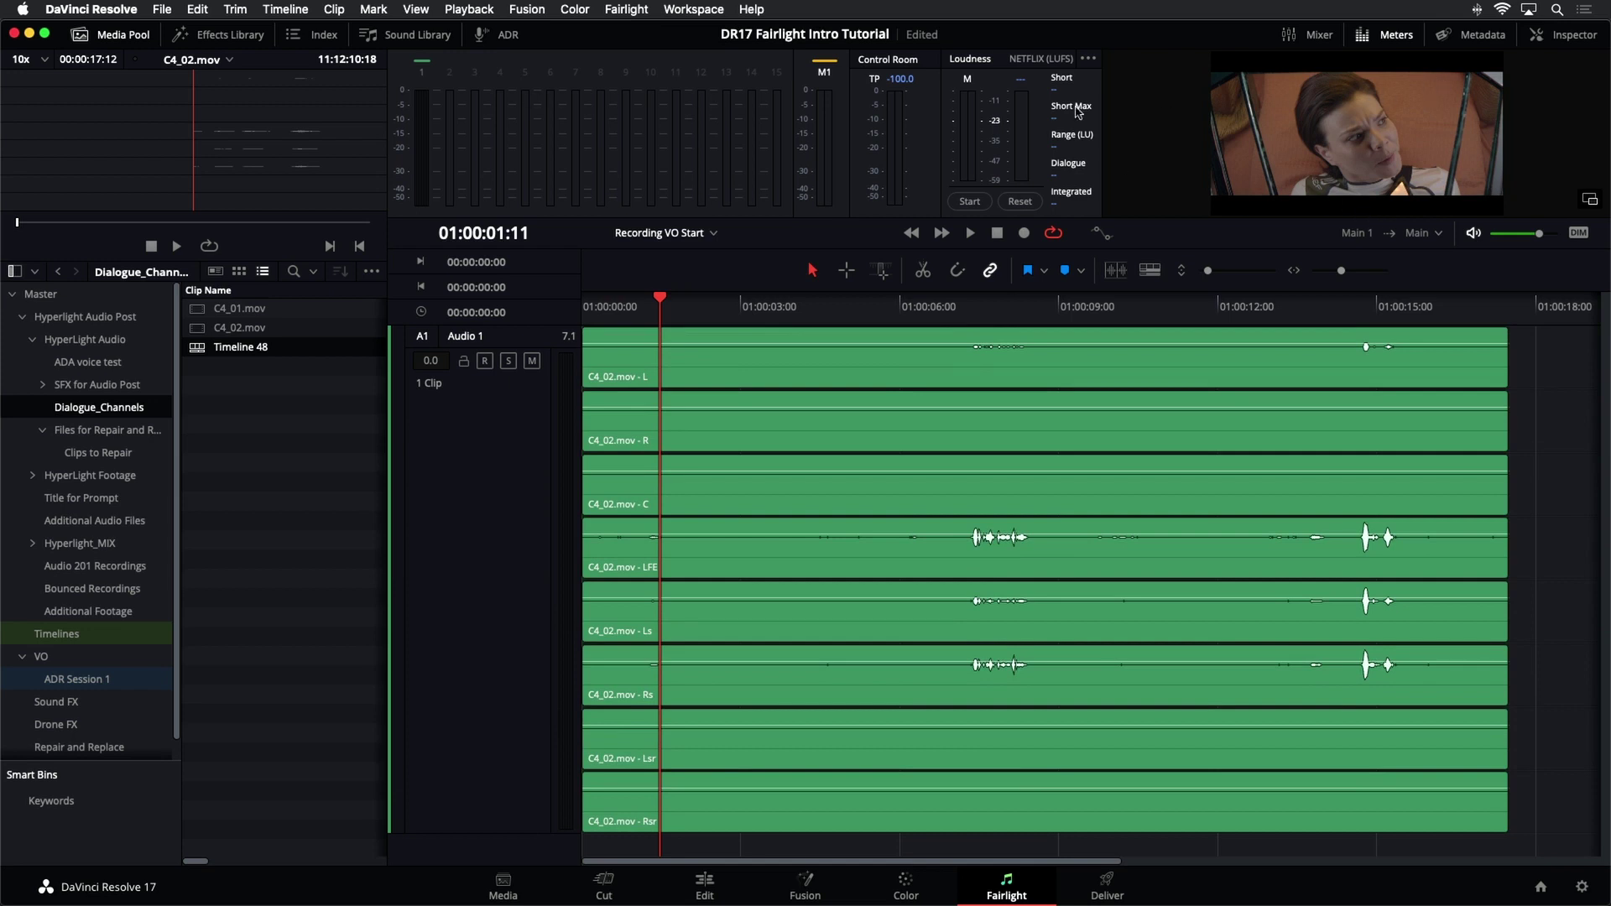
click(1386, 33)
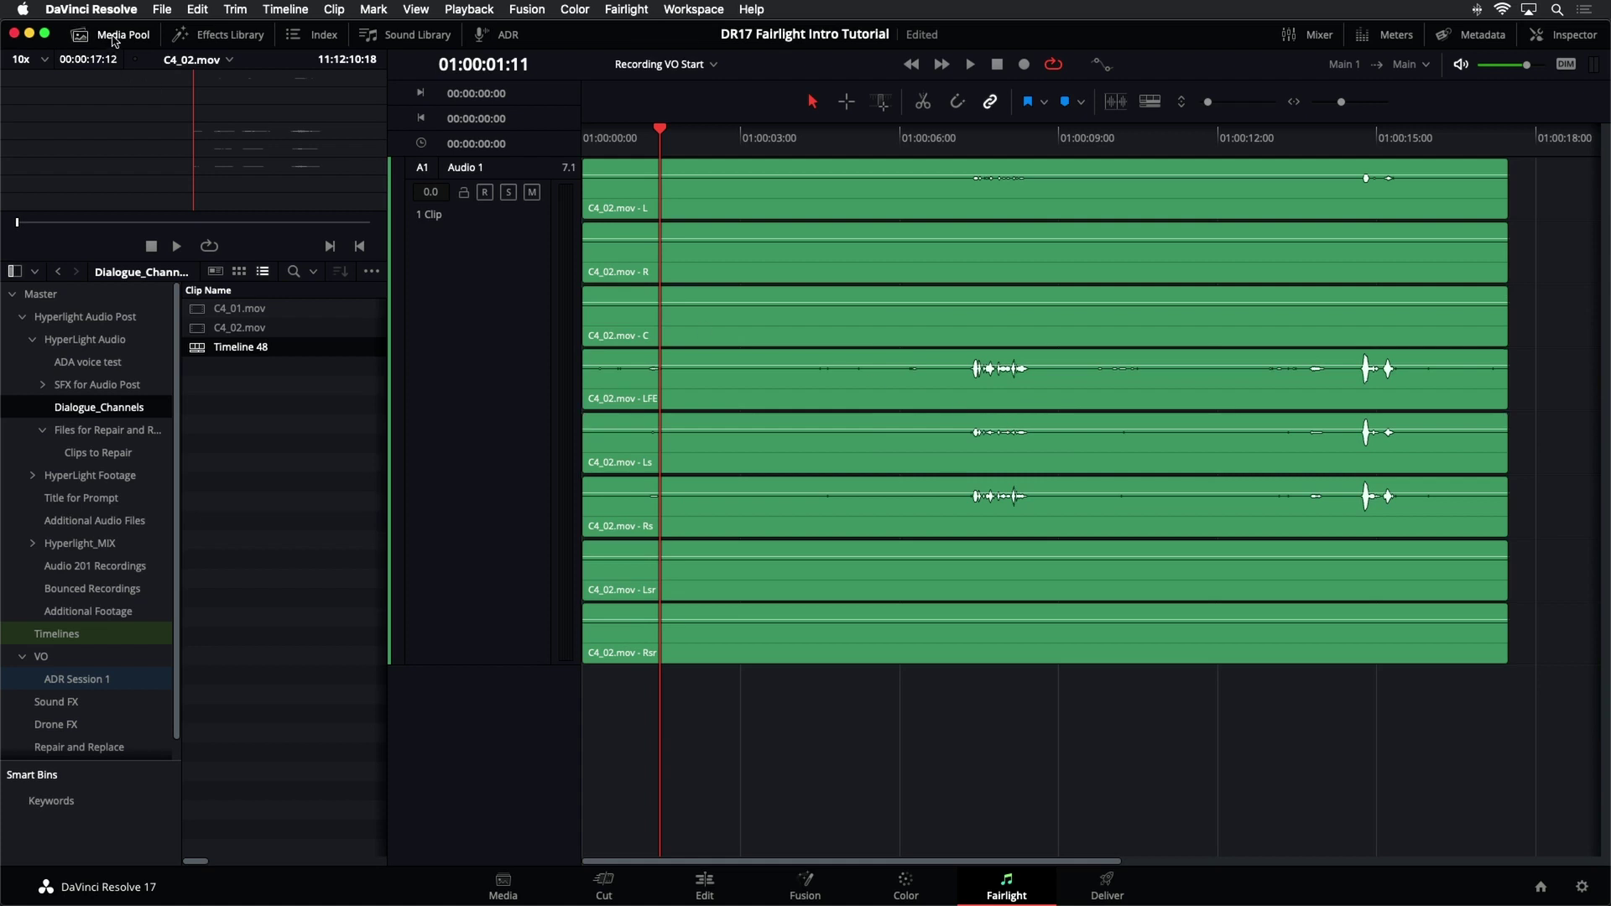
click(115, 40)
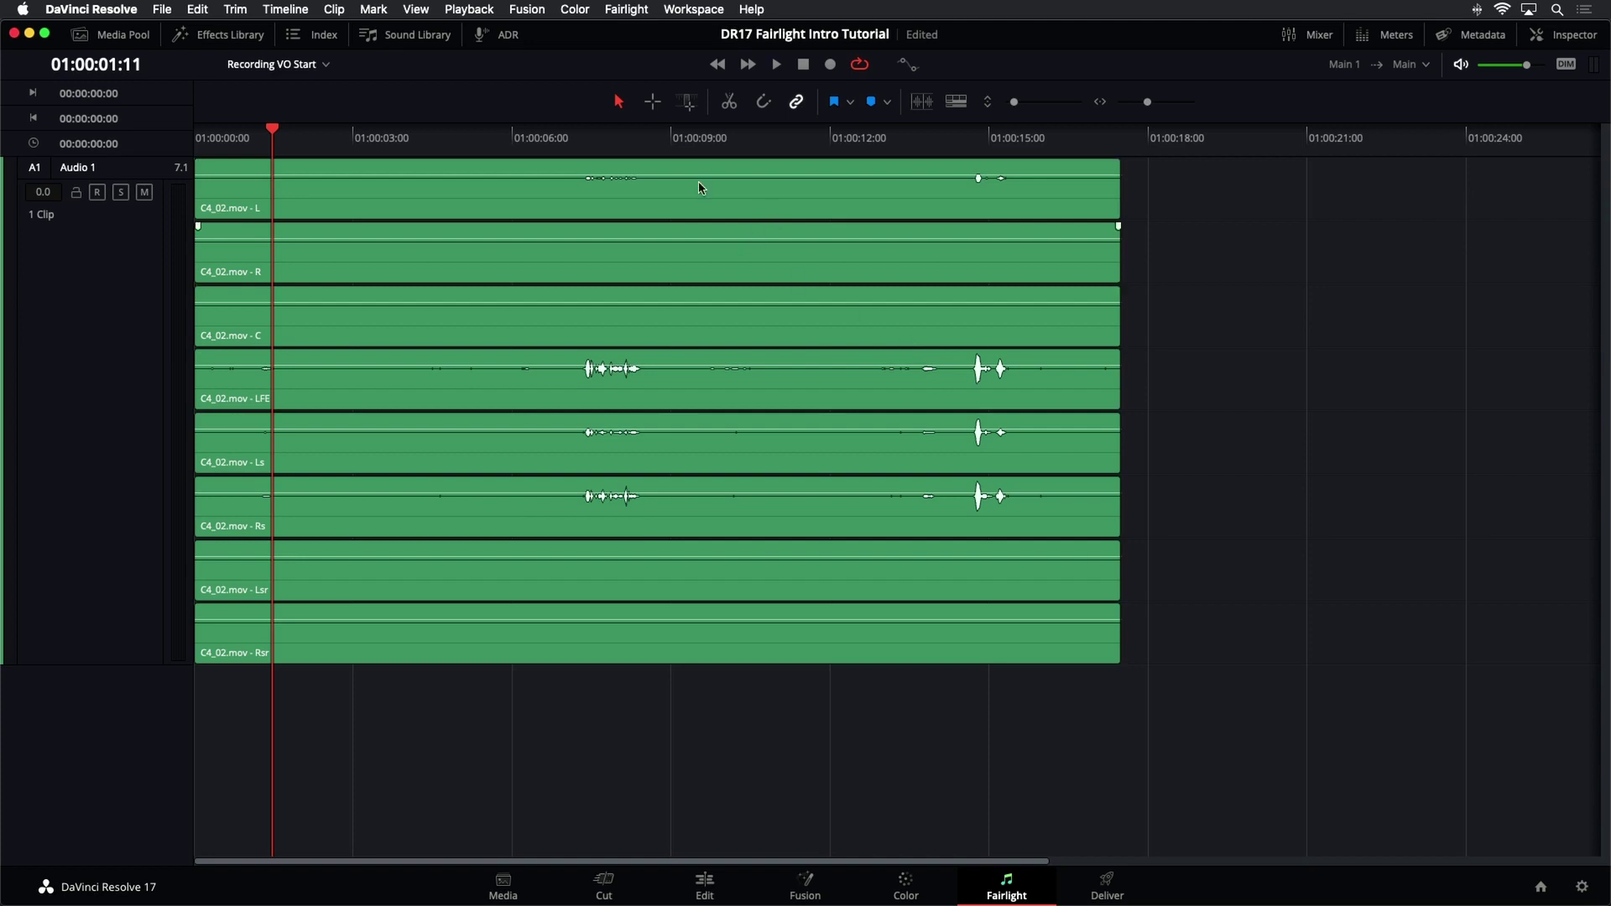
Raise the C4_02.mov clip's level moderately to make its channel waveforms easier to see, and save the project.
drag(685, 172, 684, 160)
key(super+s)
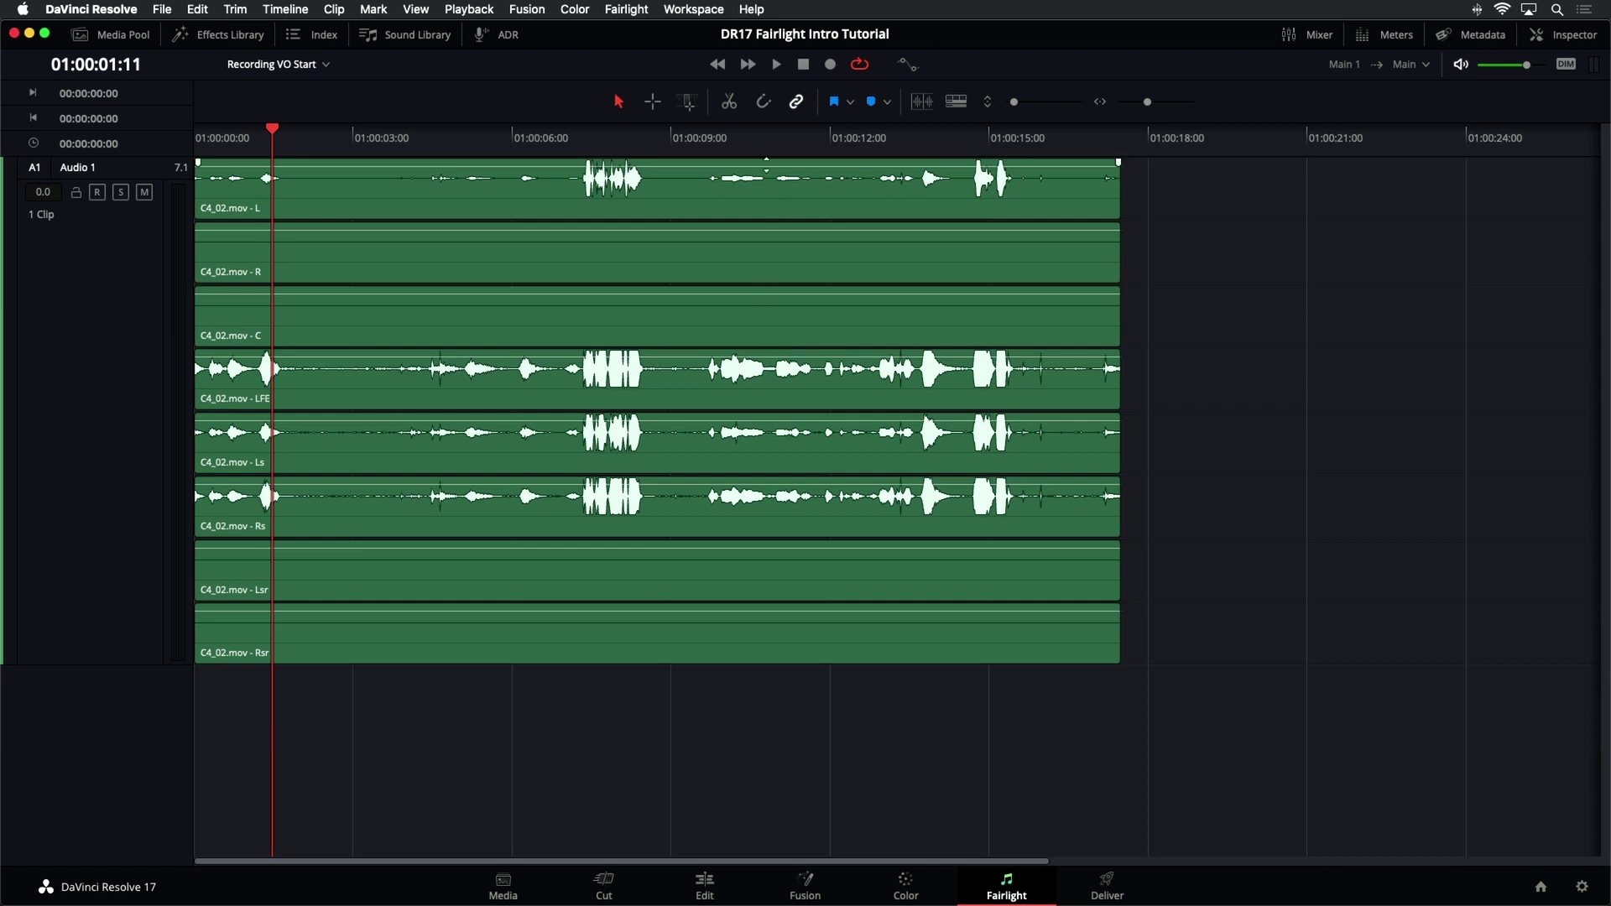
drag(769, 164, 769, 170)
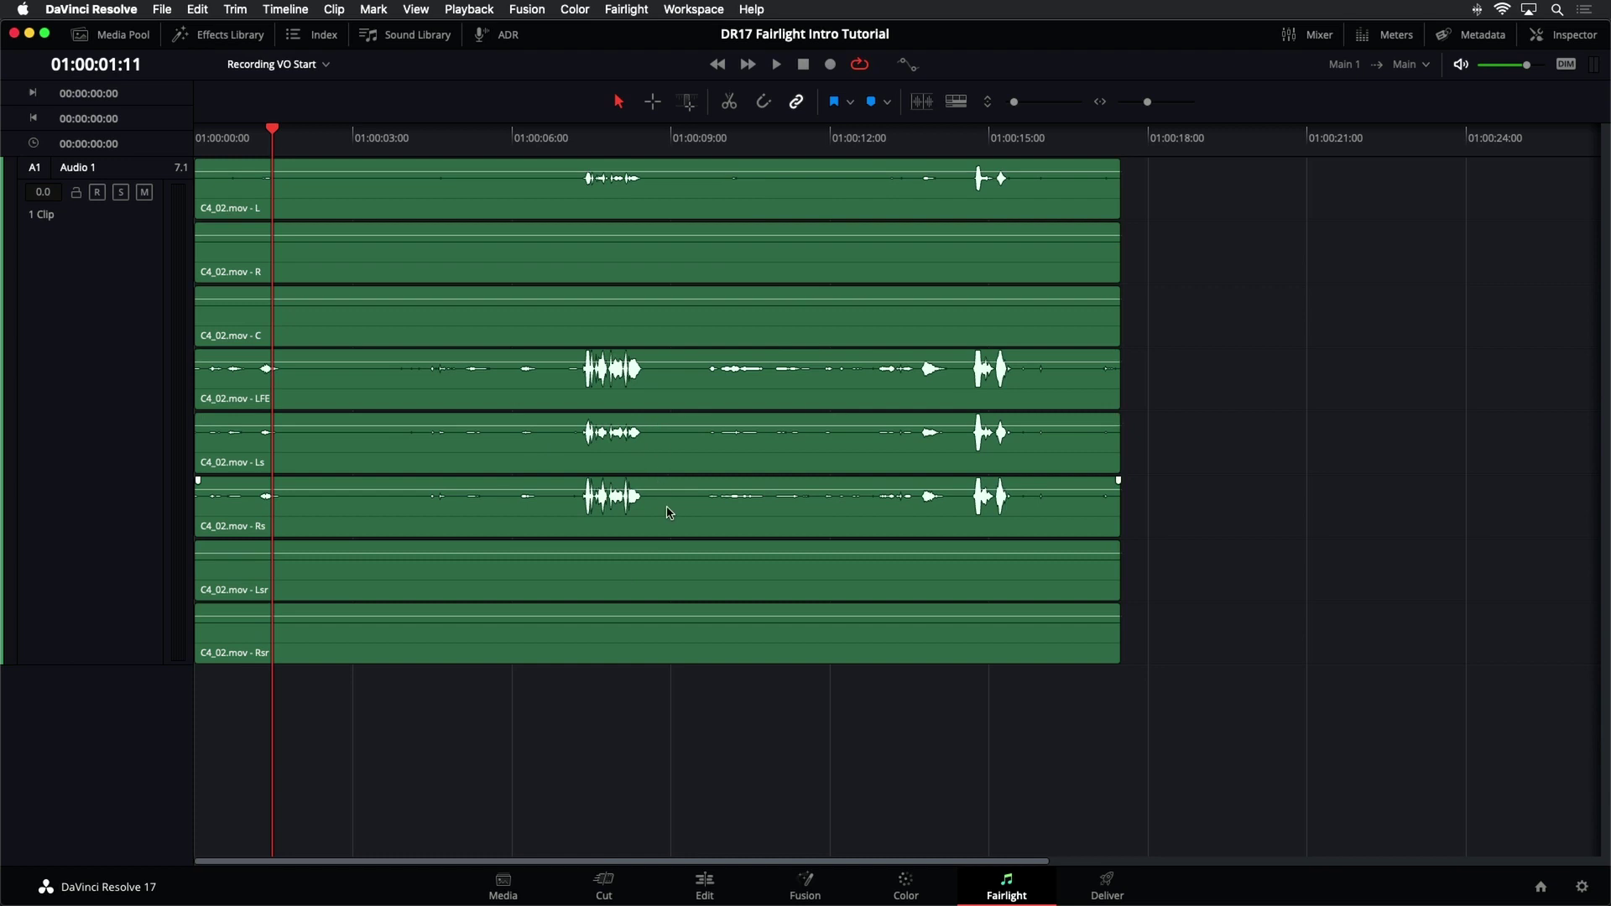
key(super+s)
click(619, 221)
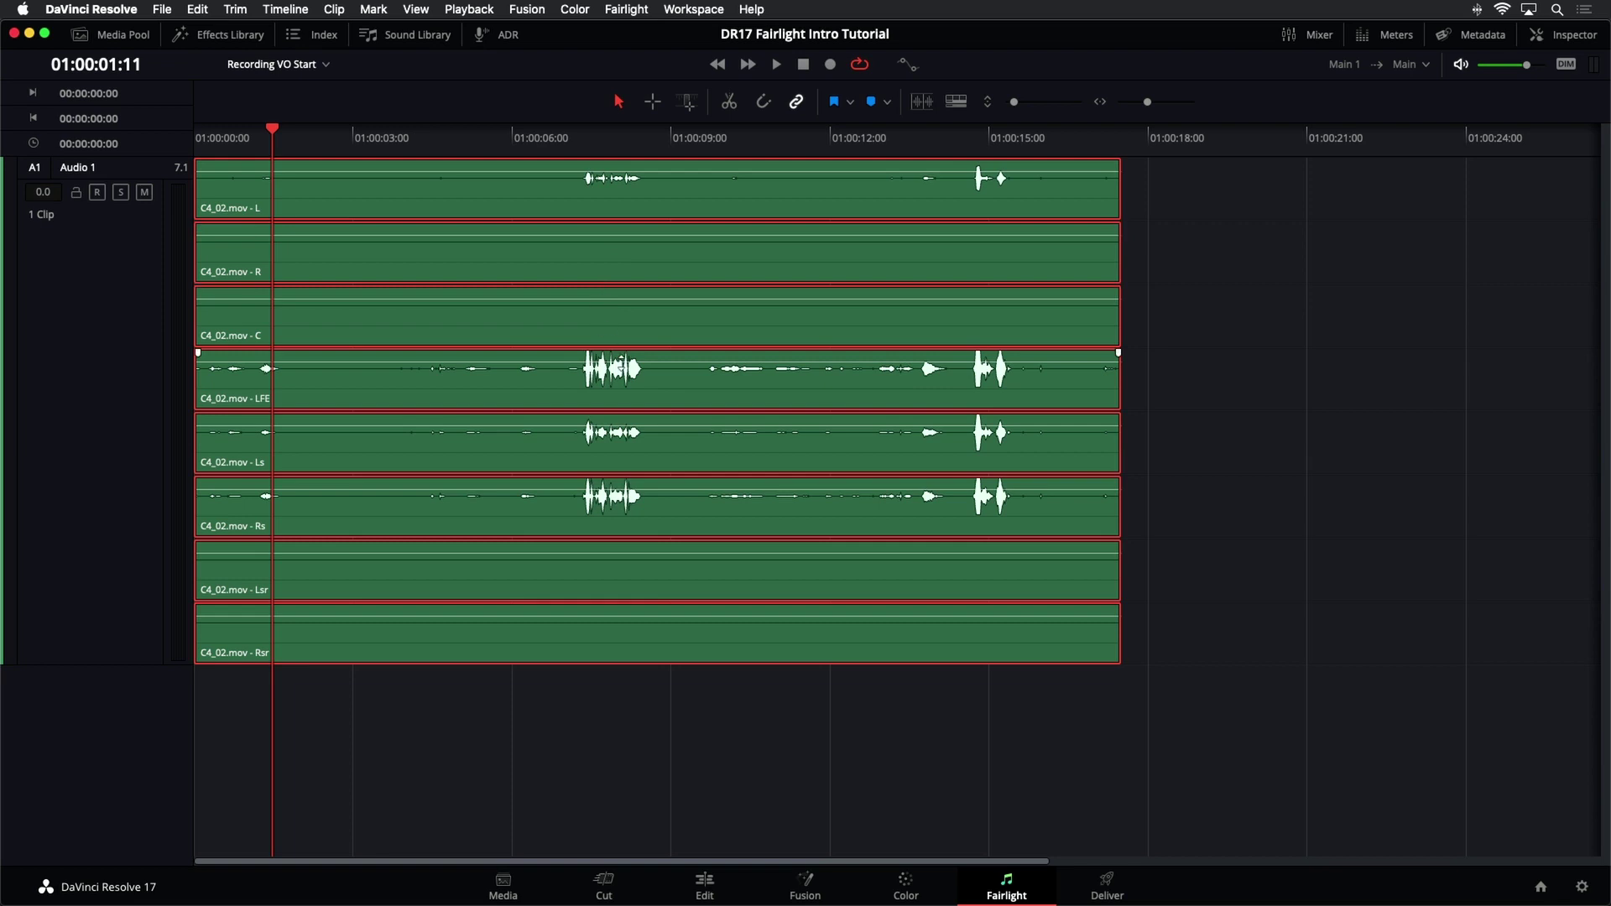
drag(584, 299, 592, 301)
Show the mixer and examine the channel strip of the 7.1 Audio 1 track.
click(127, 355)
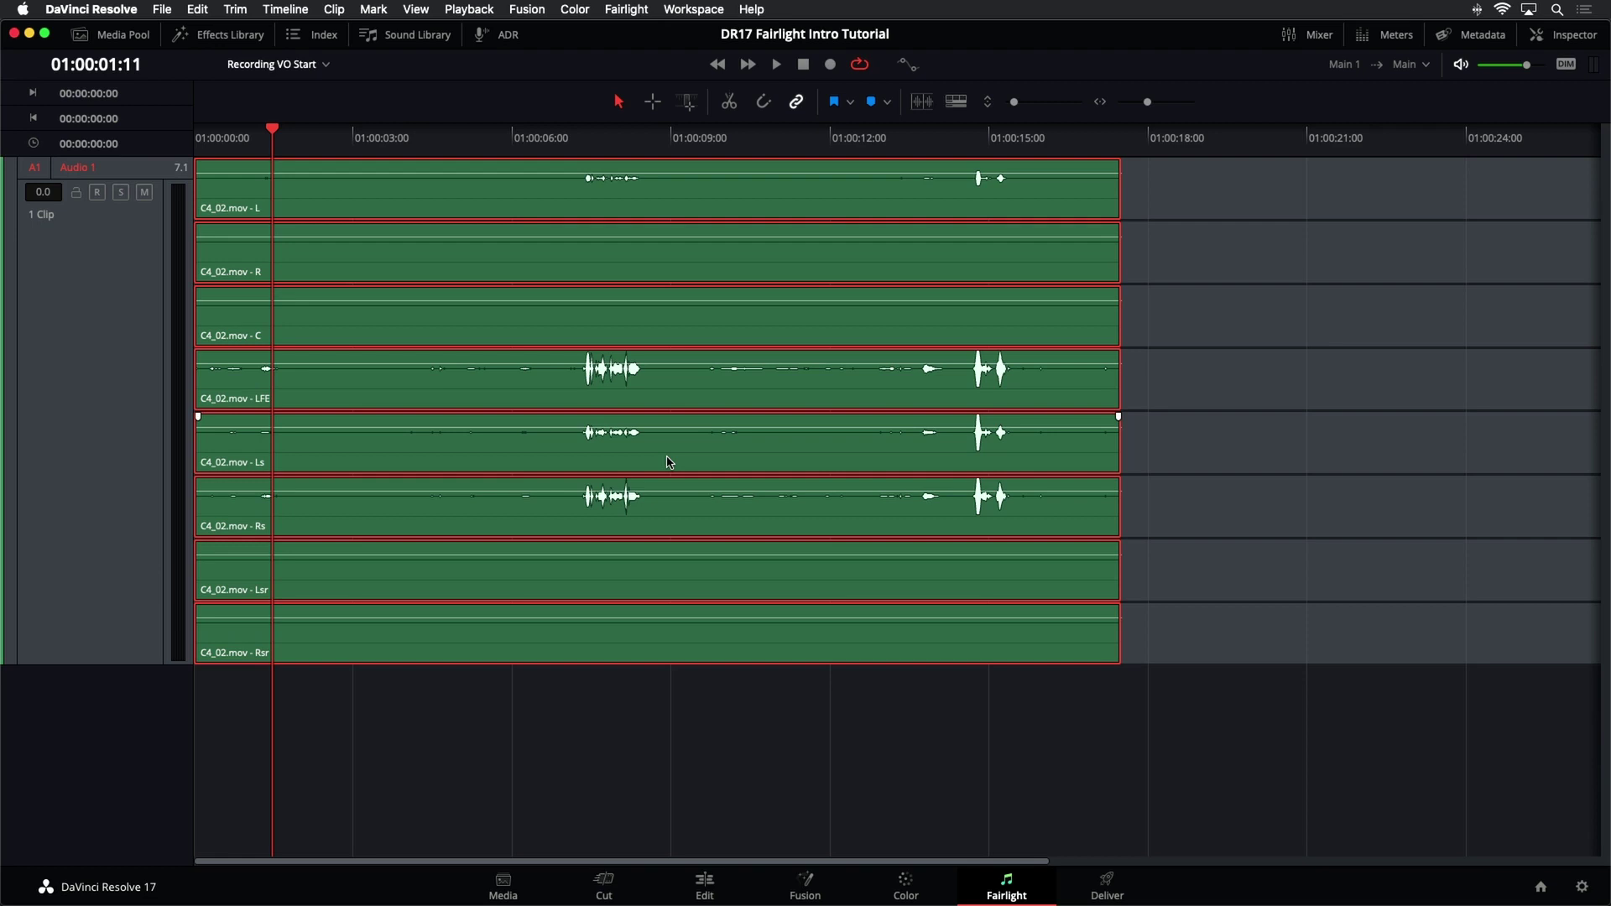
click(99, 364)
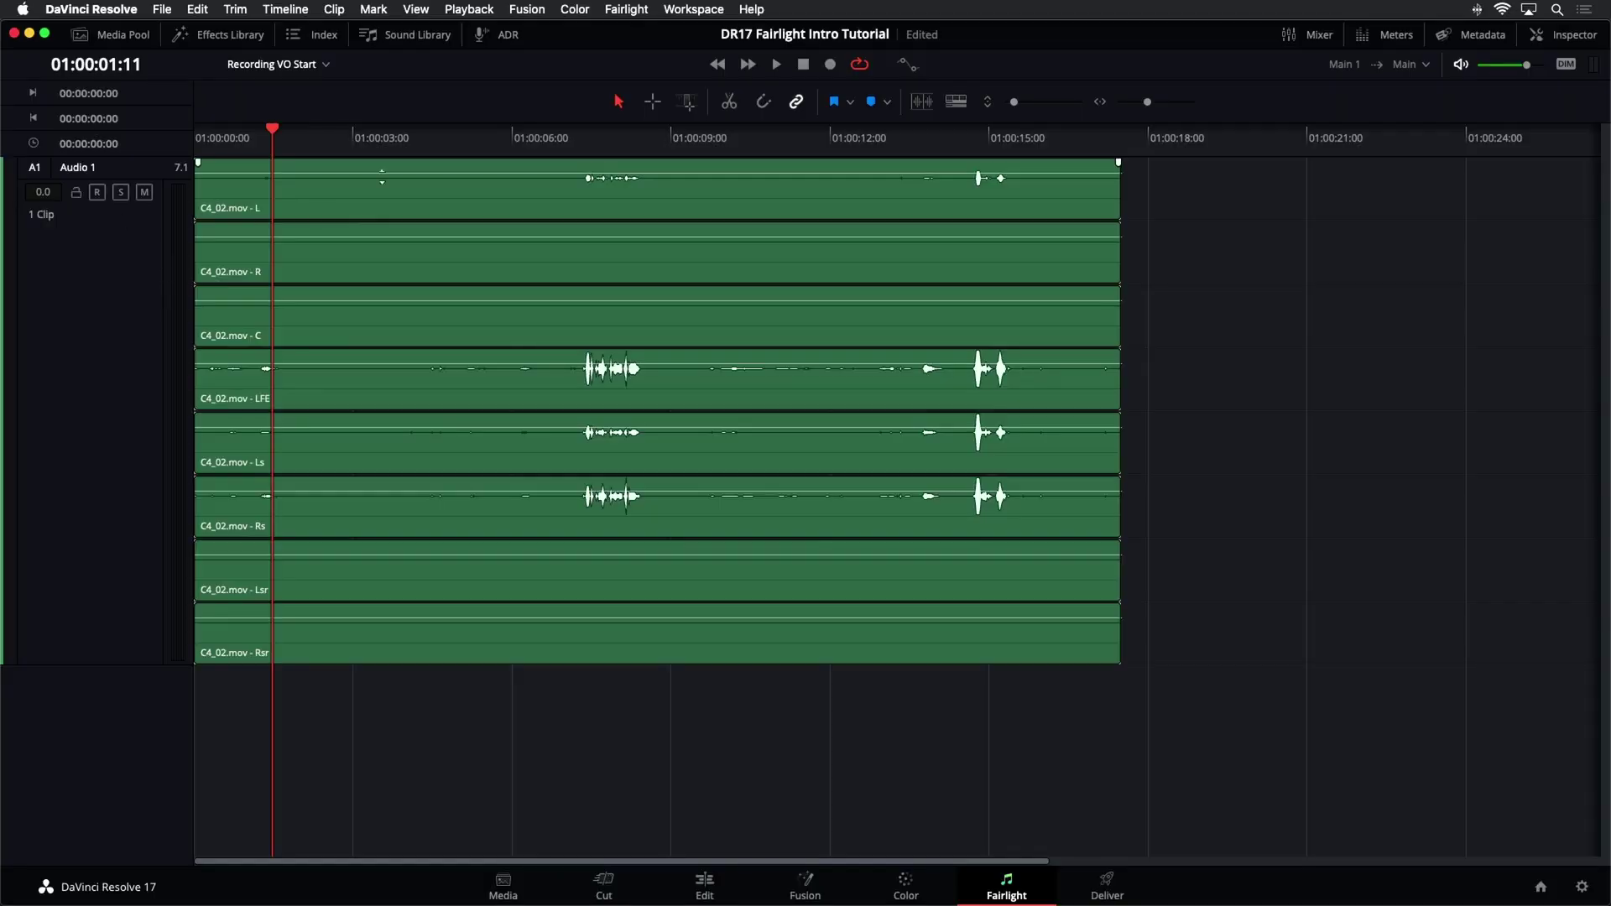
click(1290, 34)
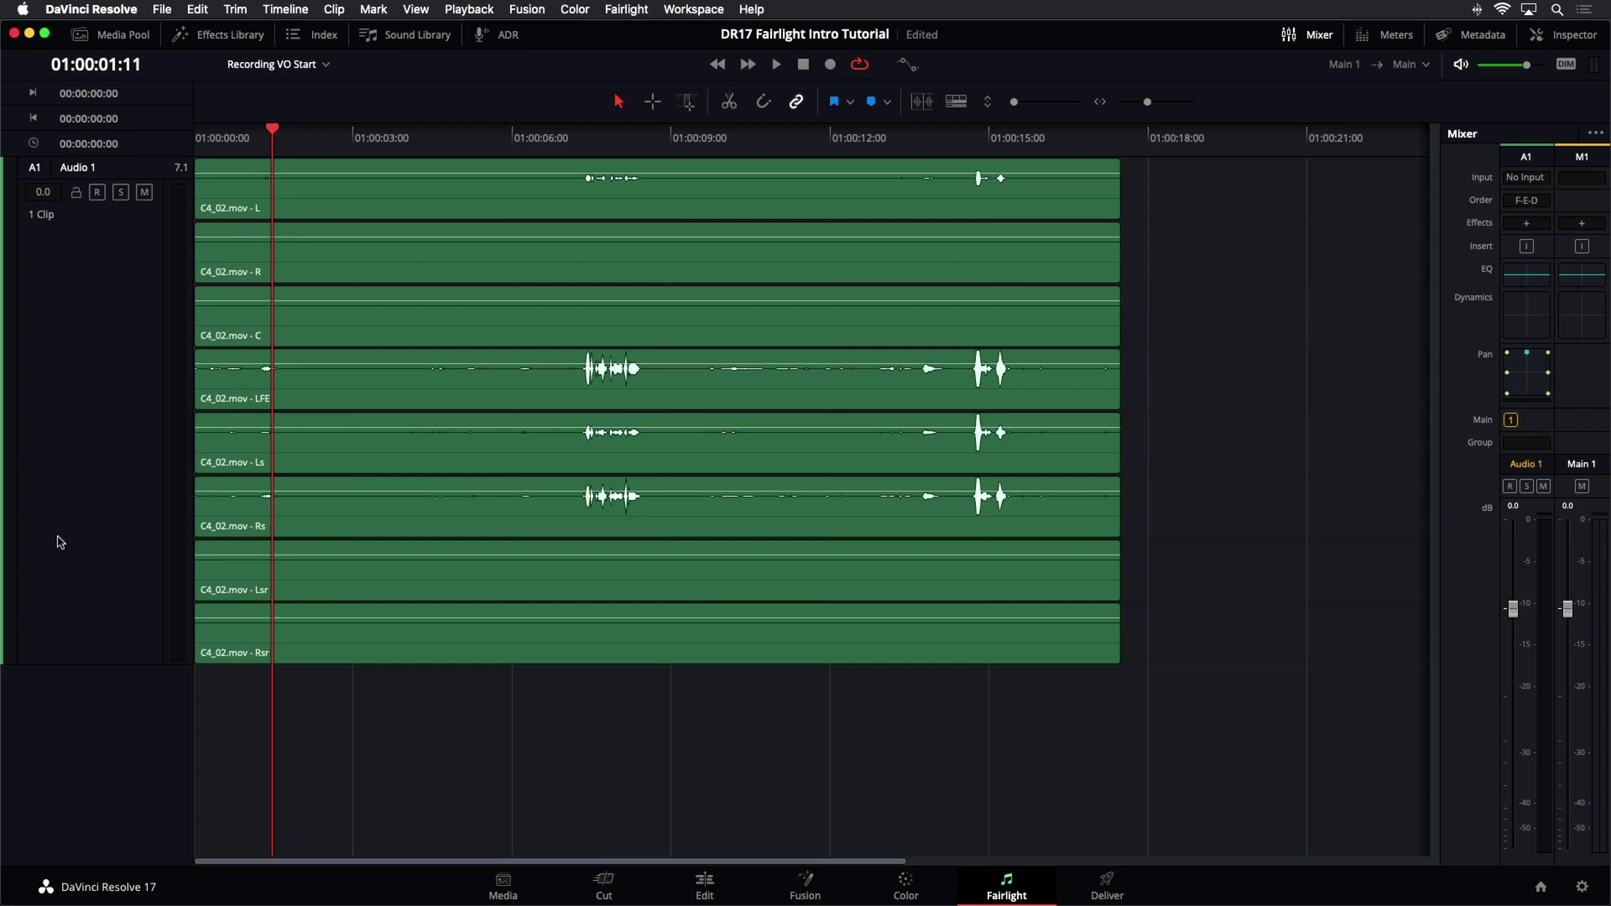
click(825, 570)
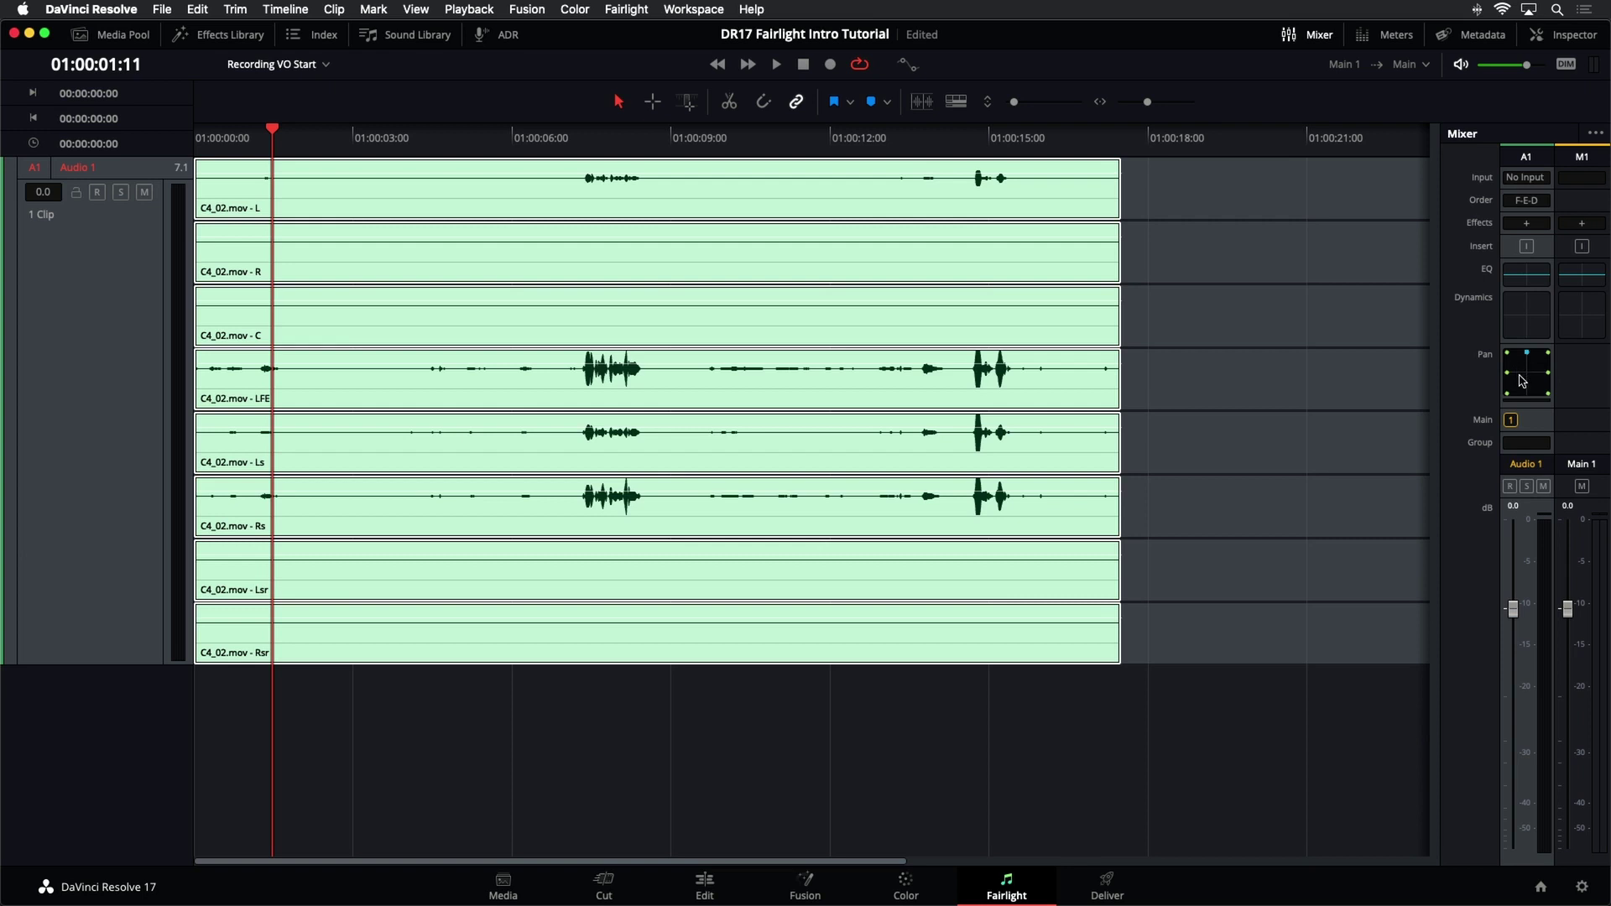
click(1167, 231)
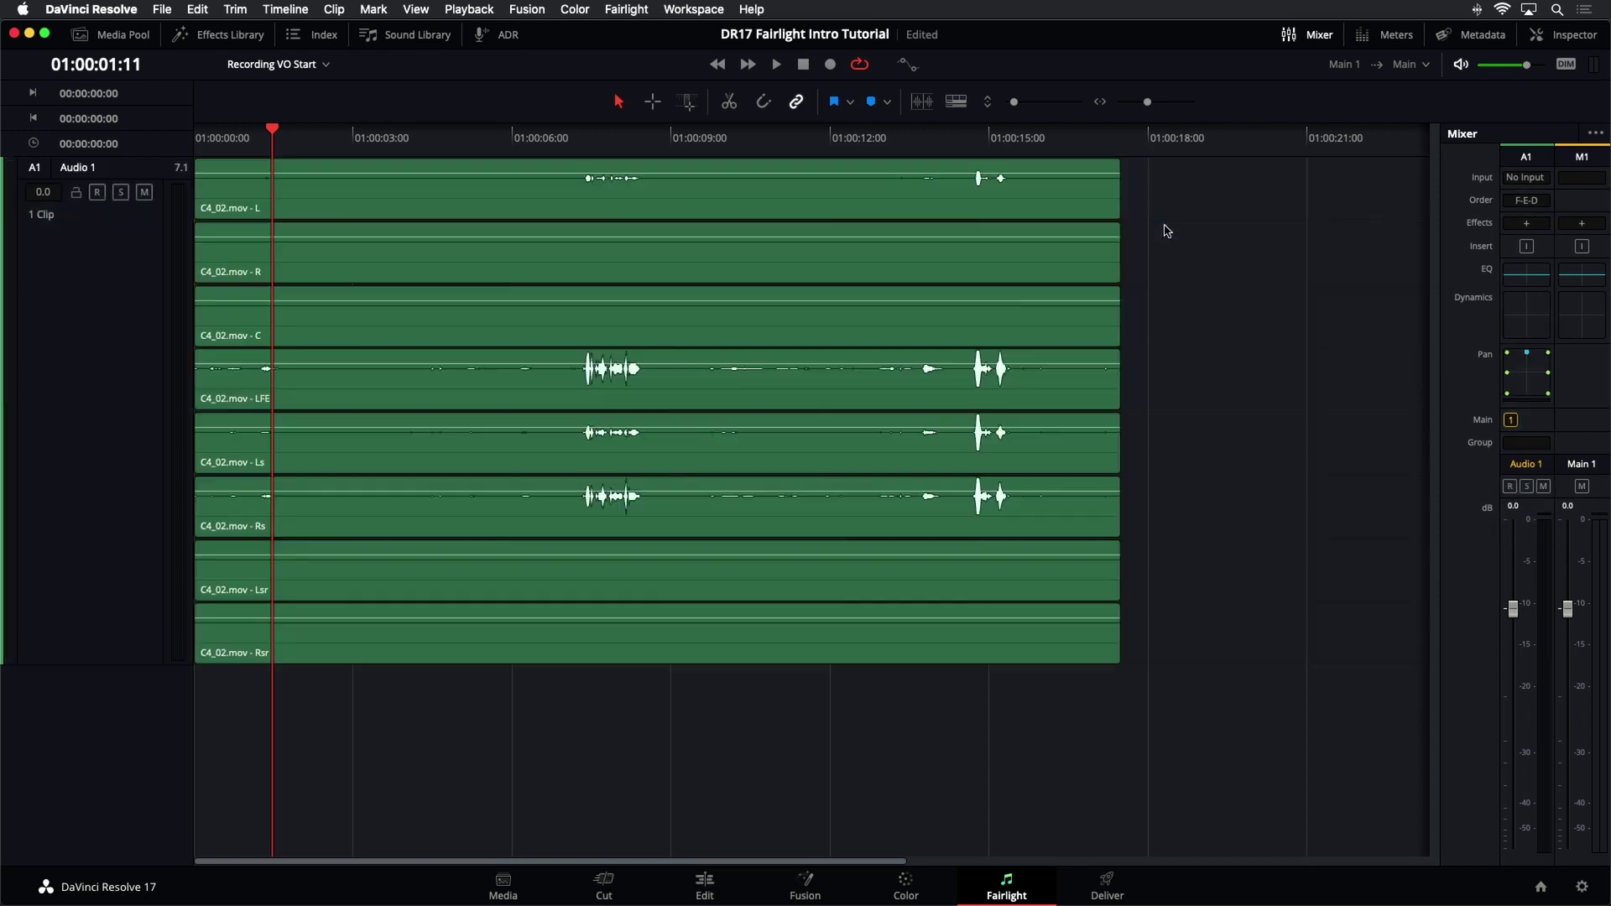
Convert the 7.1 Audio 1 track to a linked group and select the resulting center-channel track.
click(93, 282)
right_click(93, 281)
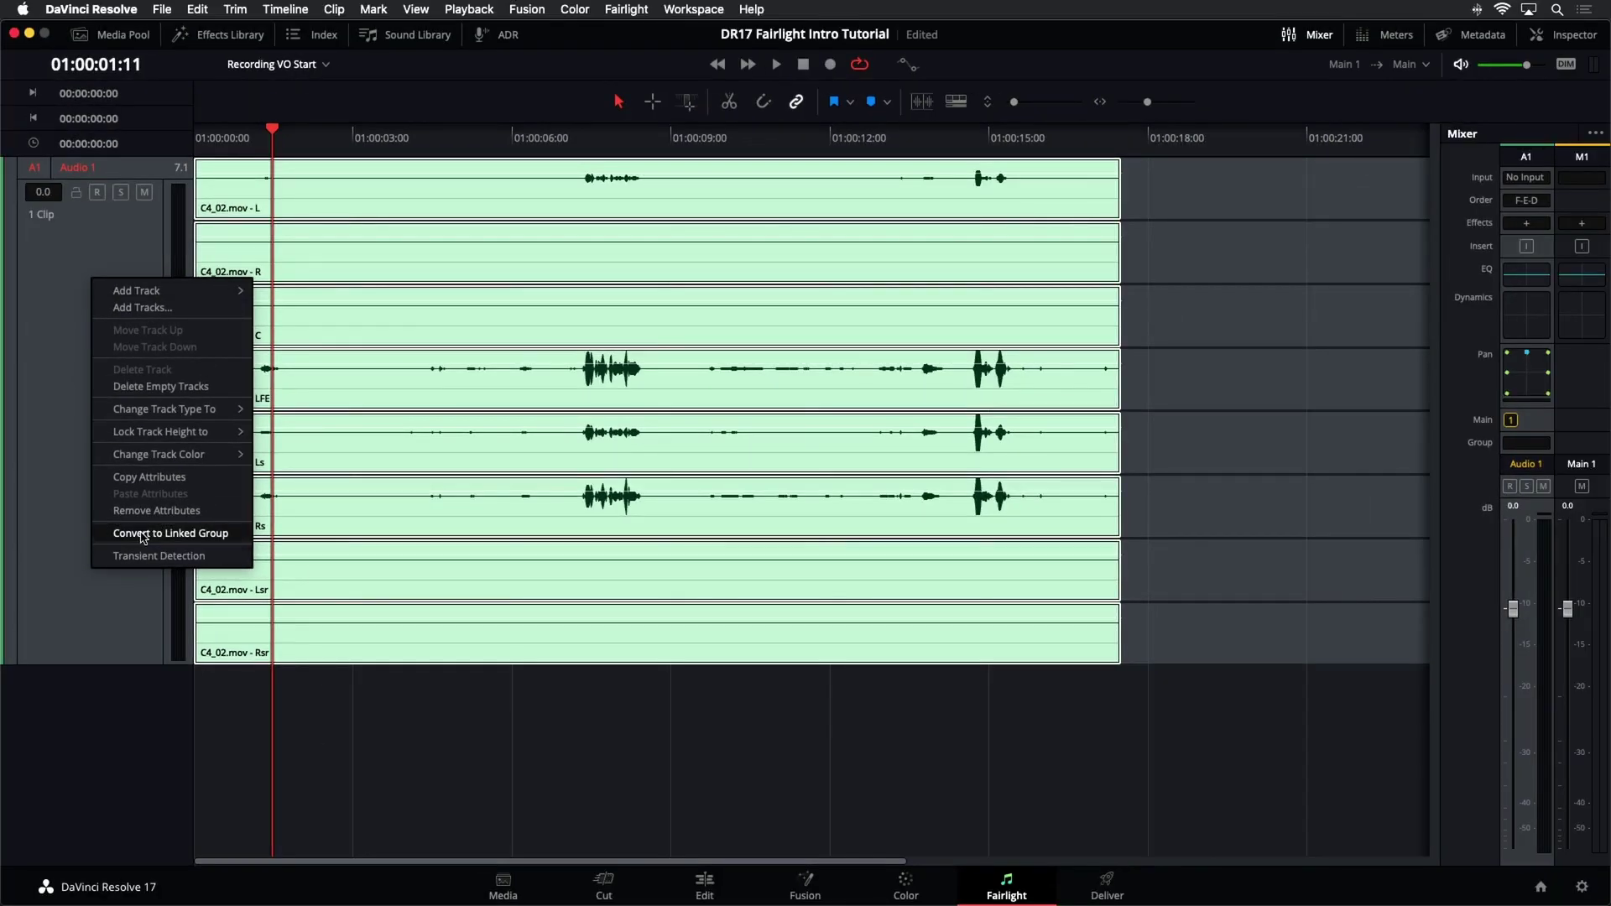
click(143, 536)
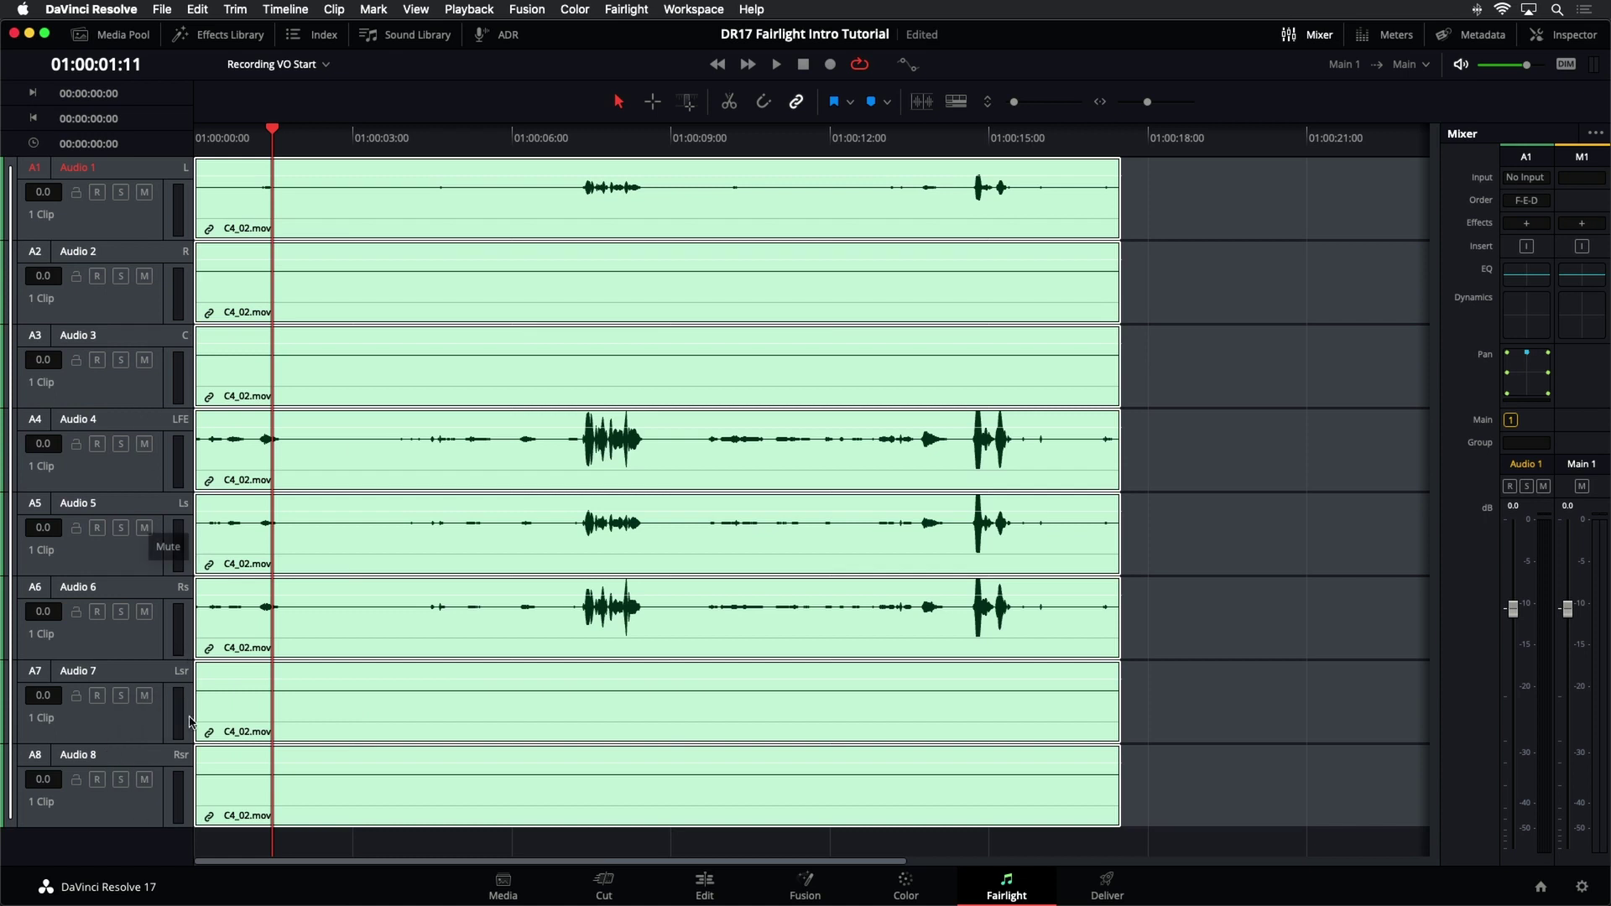
click(1311, 409)
click(142, 398)
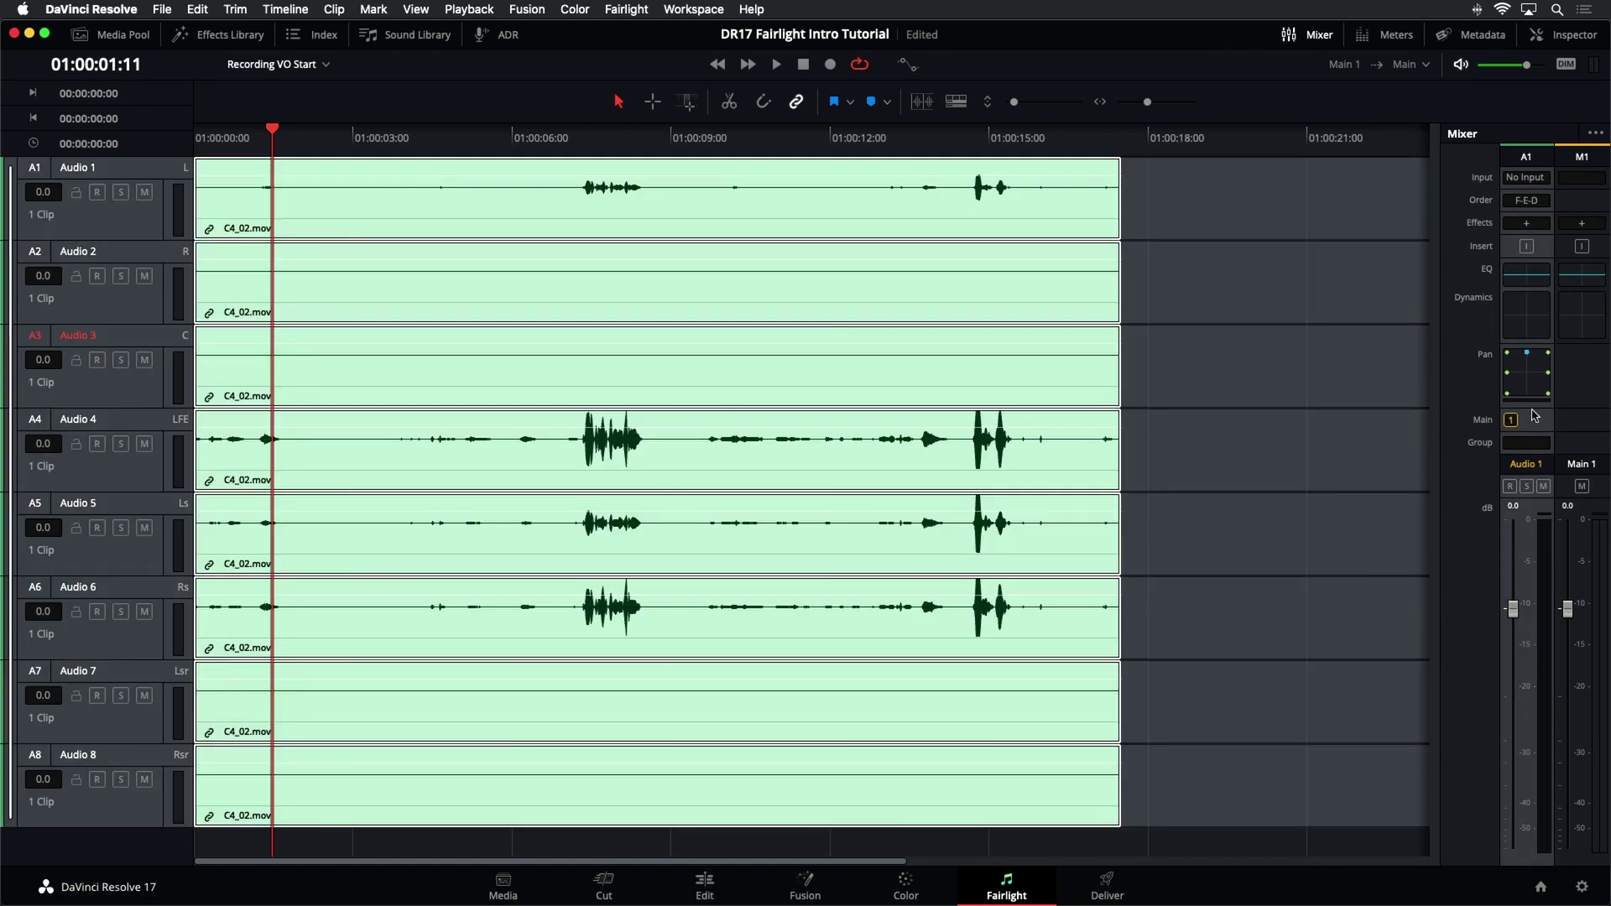
Show the meters above the timeline and select the linked track group through Audio 1.
click(1310, 263)
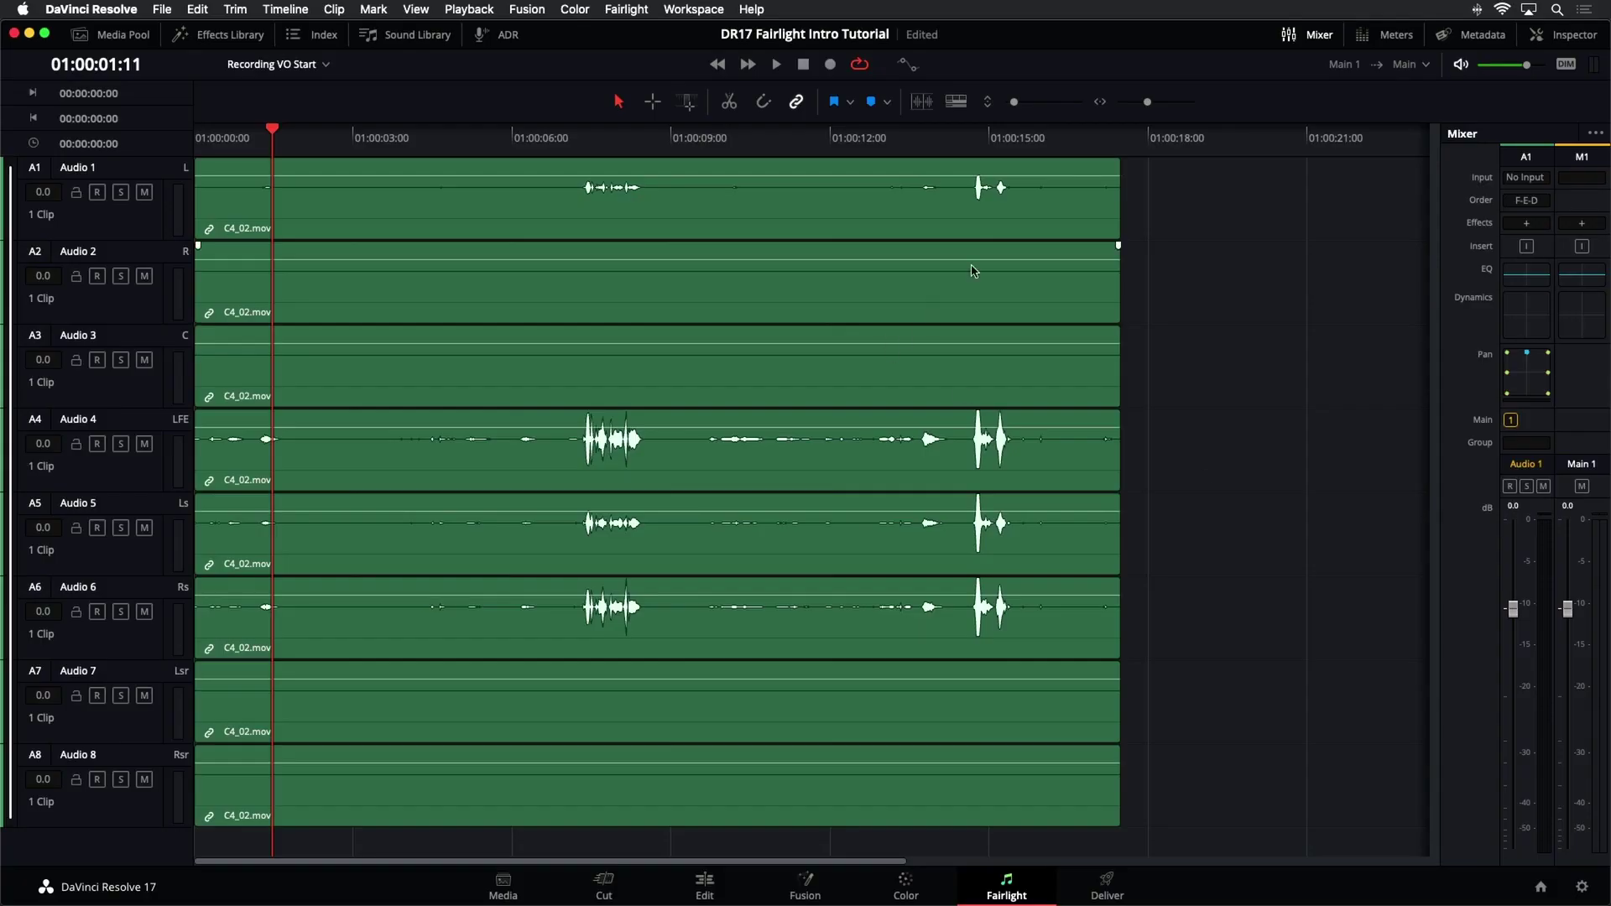
click(1393, 37)
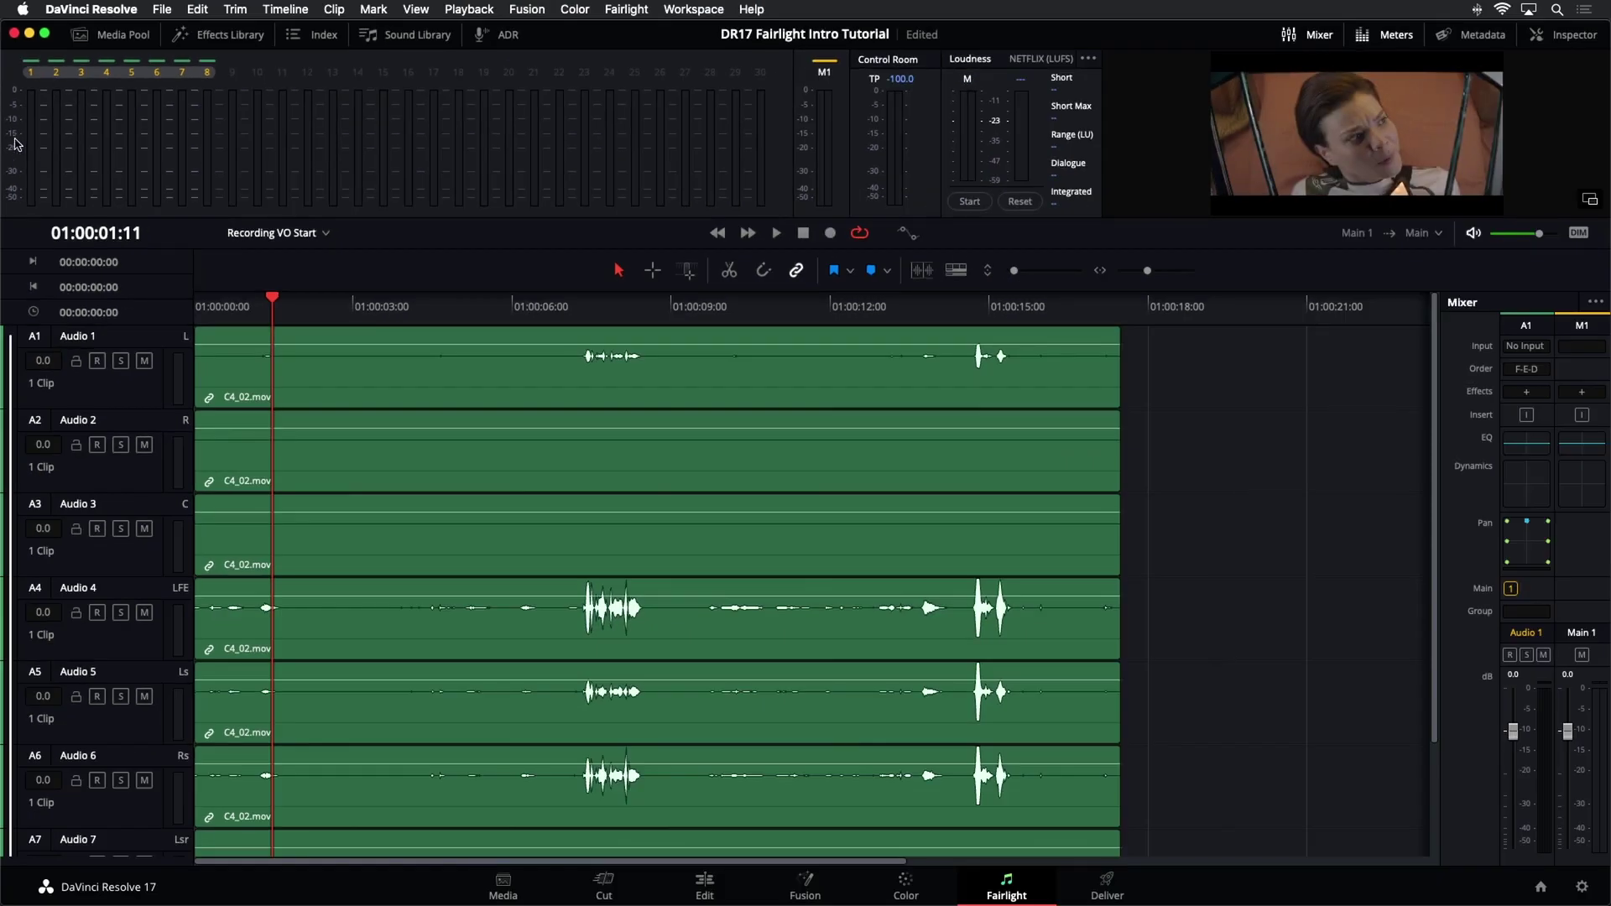
click(161, 401)
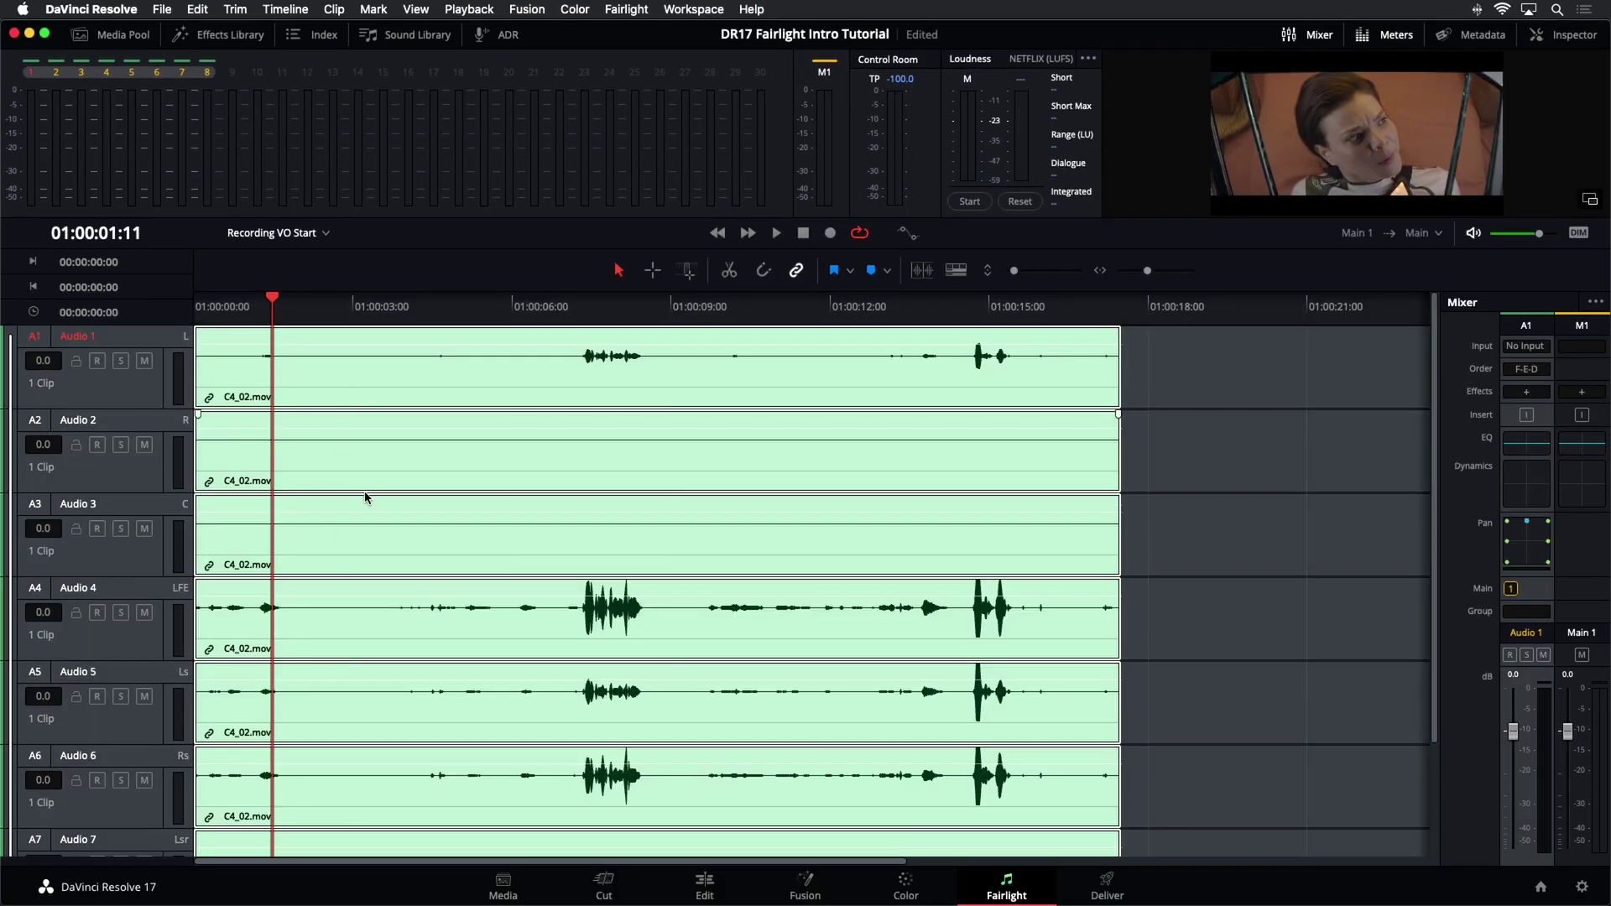
click(1241, 373)
Raise the level of the C4_02.mov clip on Audio 1 so its waveform is easier to see.
drag(632, 346, 632, 327)
key(cmd+z)
drag(625, 591, 625, 595)
click(664, 389)
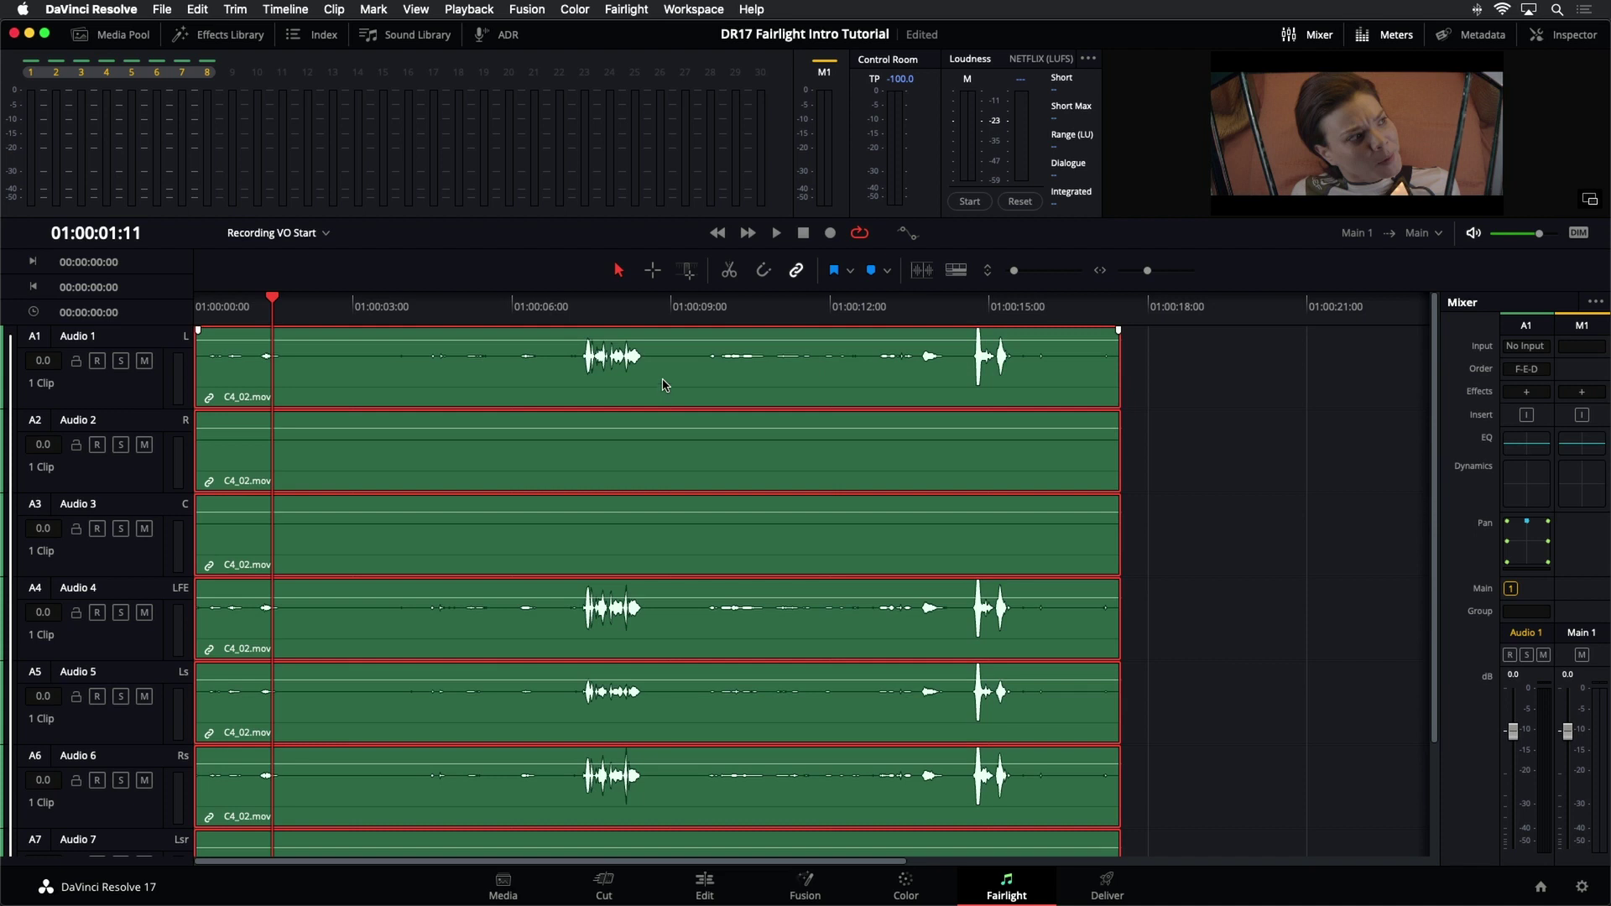
Try out solo and mute on the linked tracks through Audio 1, and clear both.
click(143, 361)
click(144, 361)
click(120, 361)
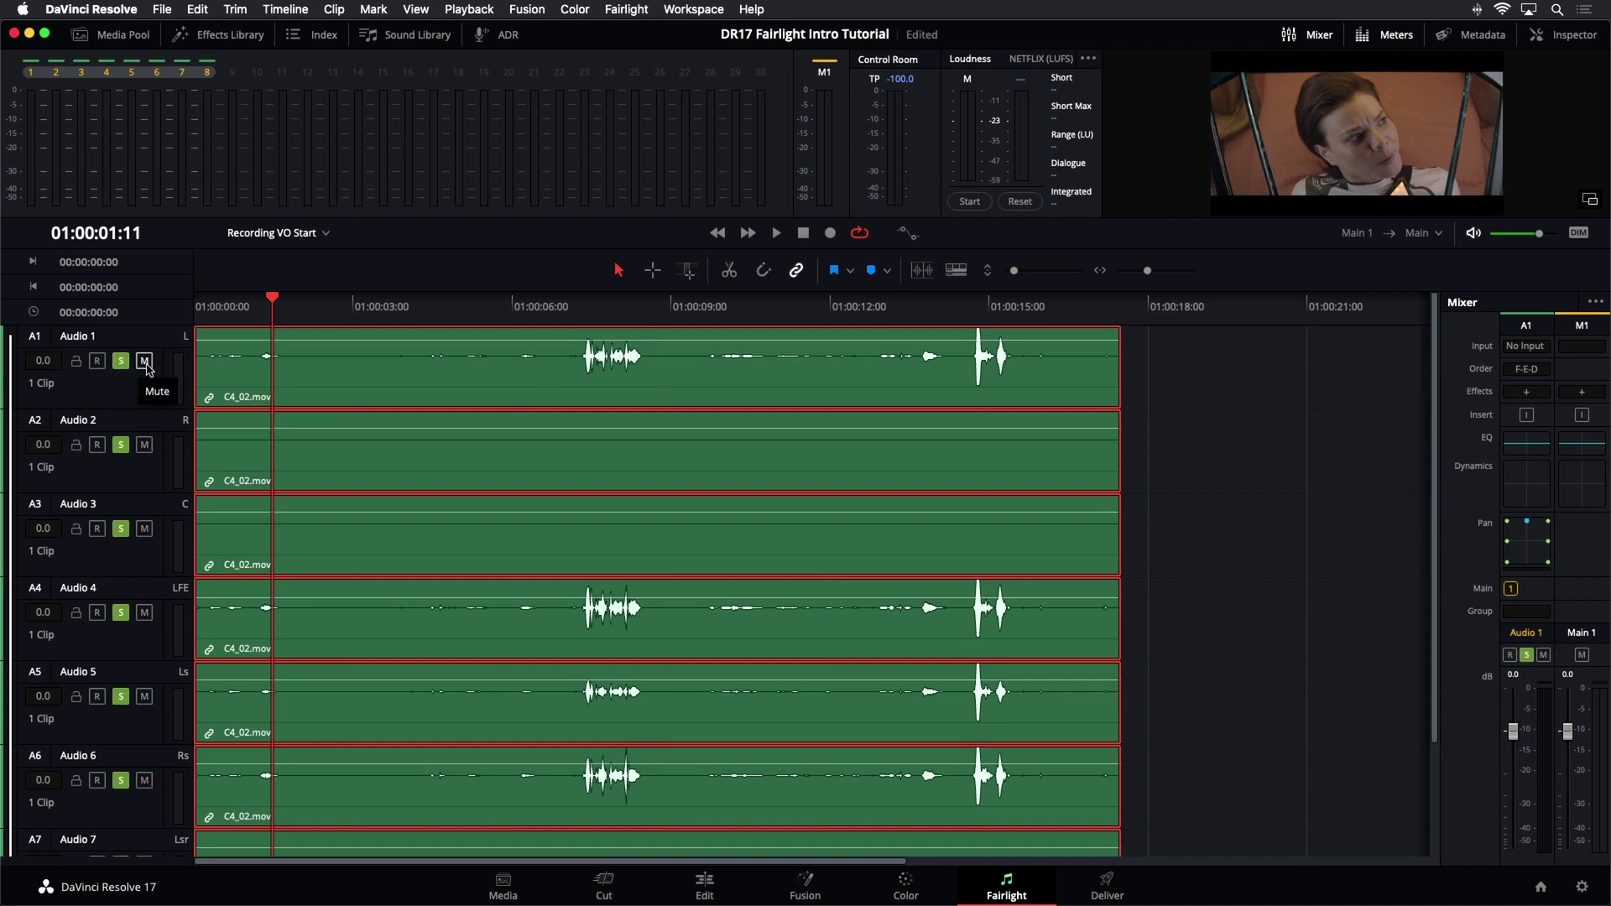
click(144, 360)
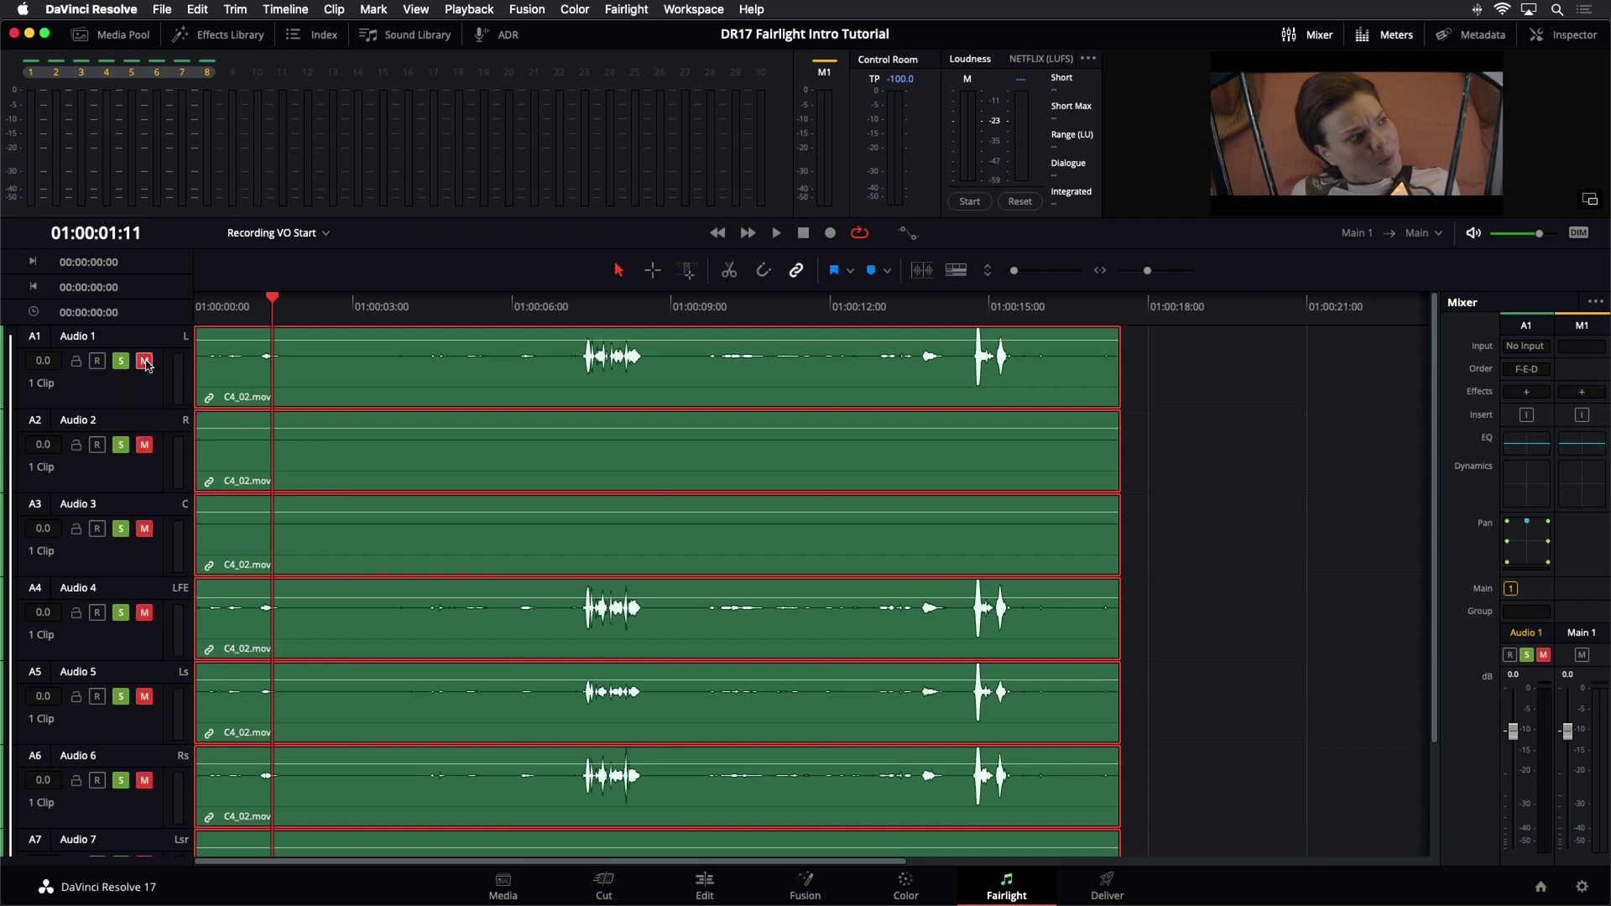
click(120, 360)
click(144, 360)
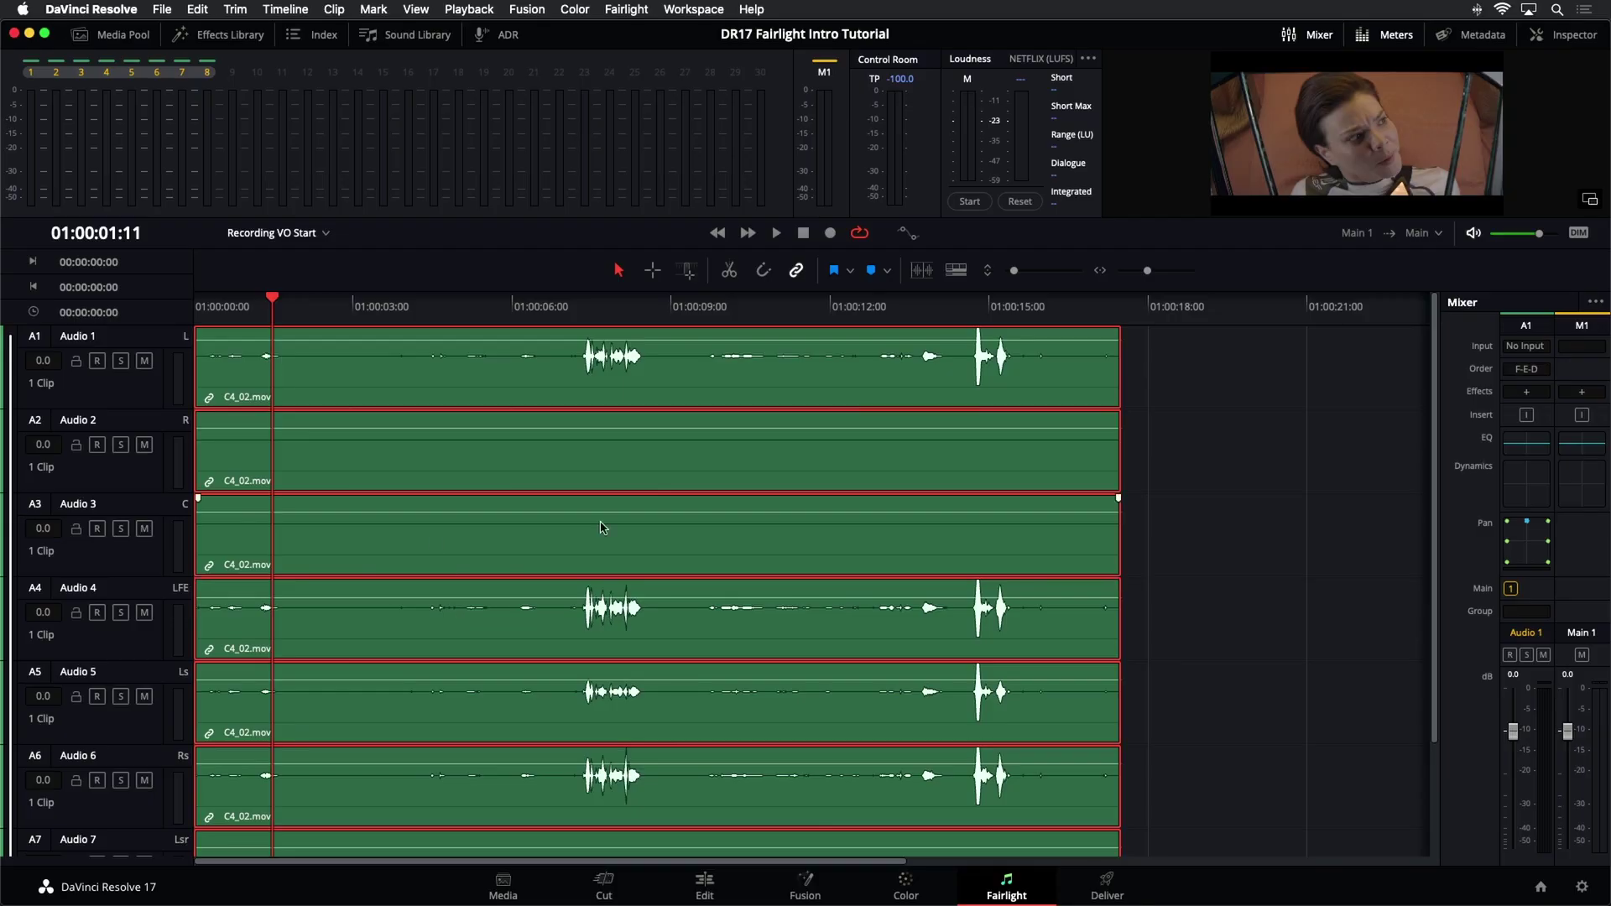
click(1285, 456)
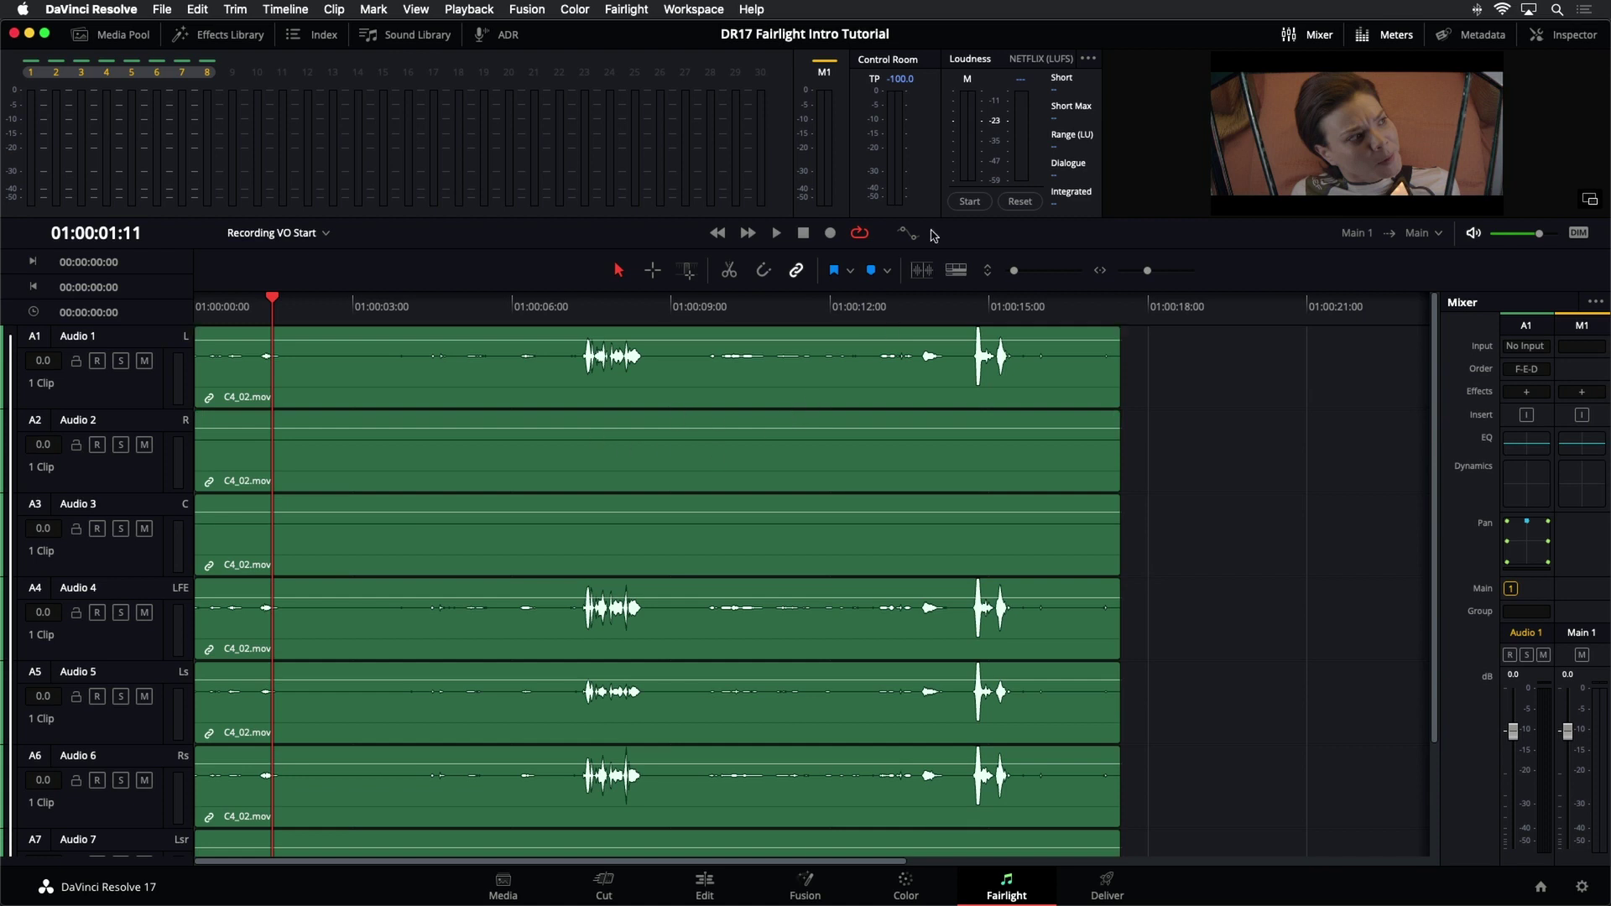
Unlink the Audio 1 to Audio 8 group in the Link Group settings.
click(628, 9)
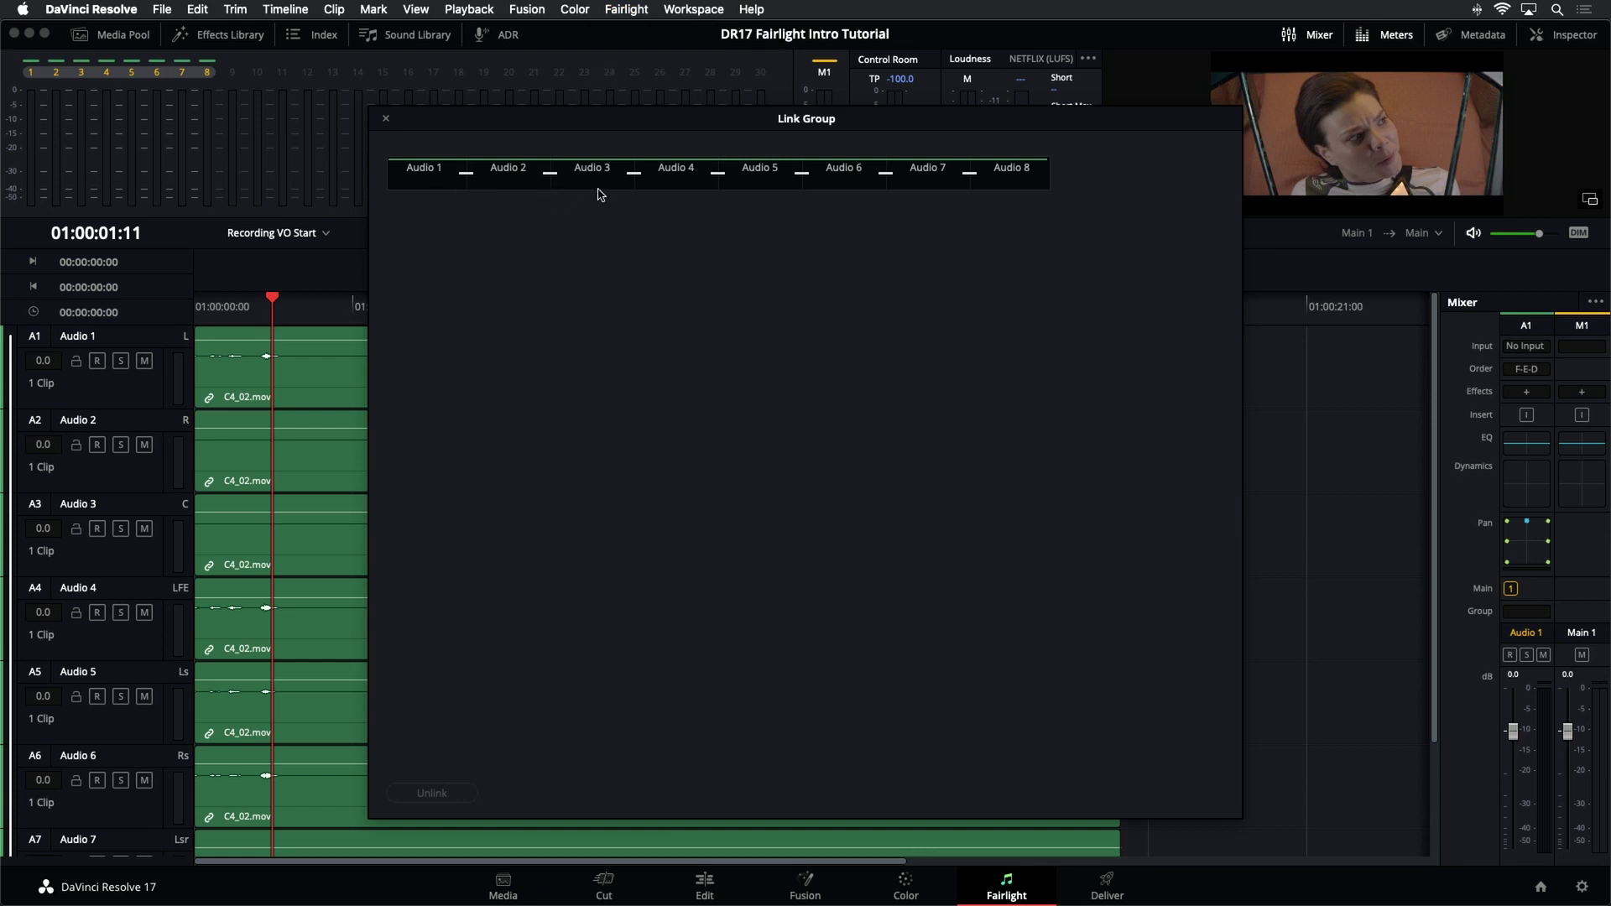
click(940, 189)
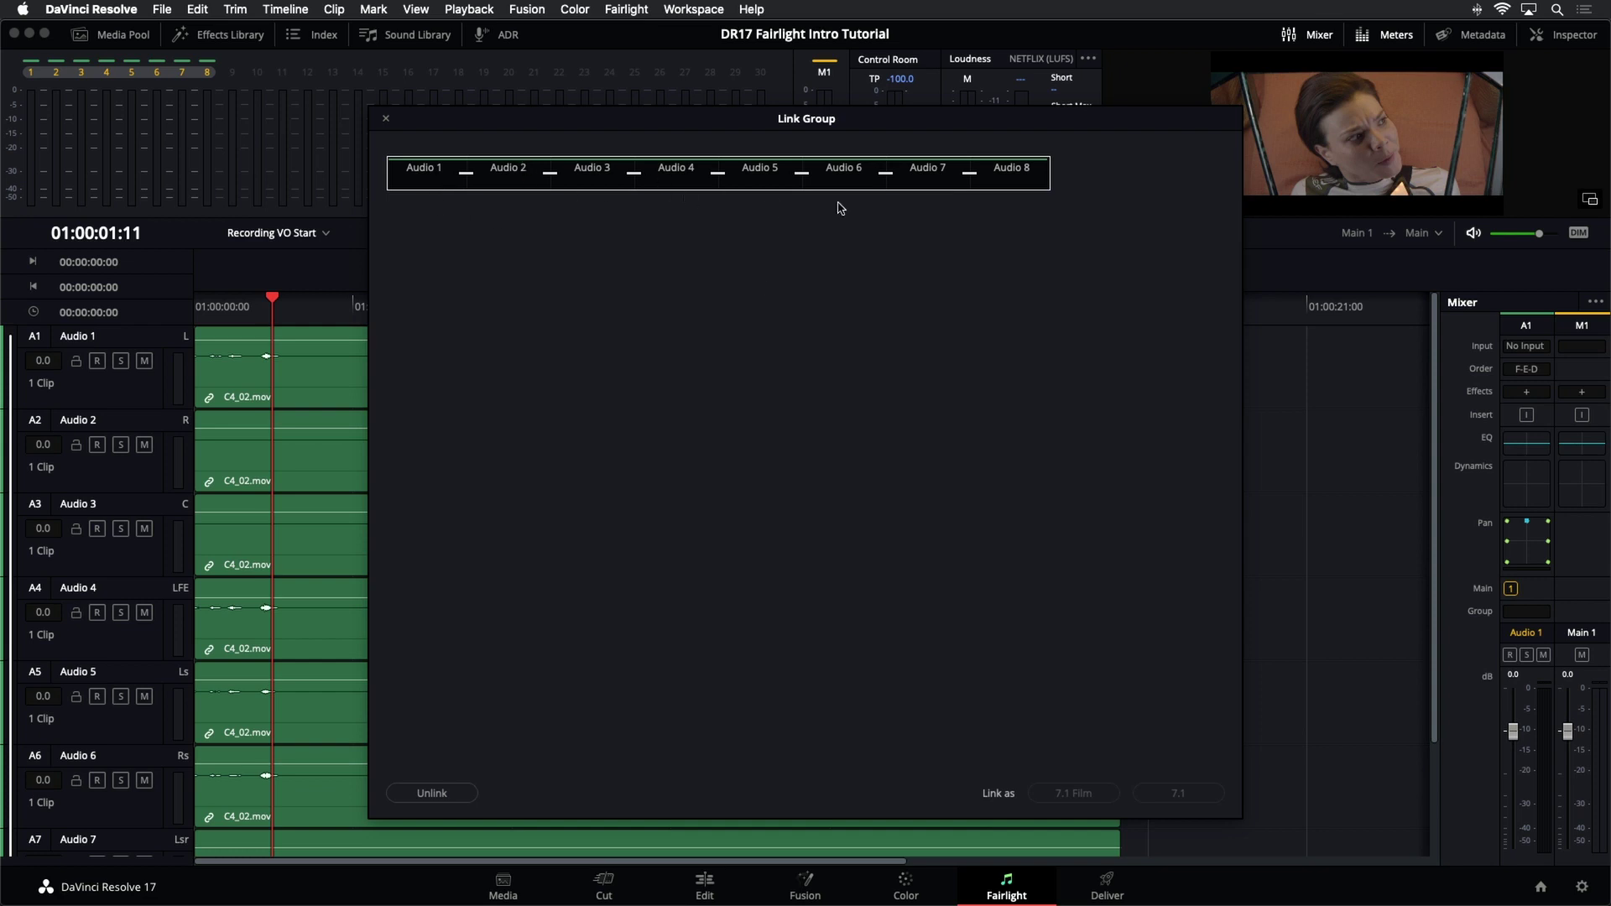
click(438, 794)
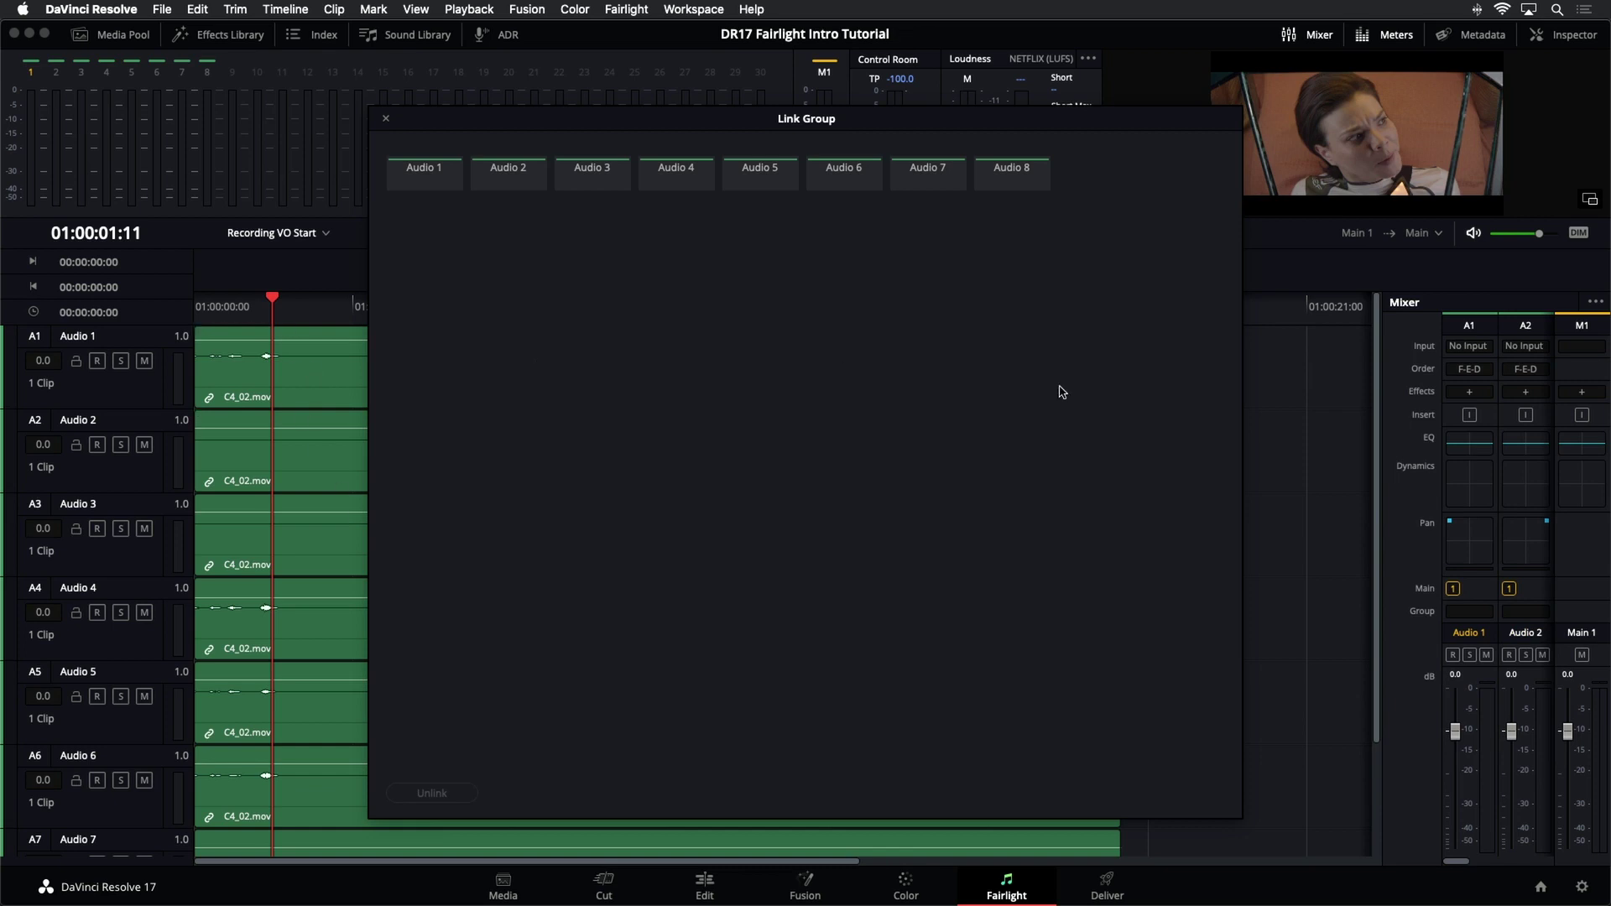
Widen the mixer to show all eight channel strips, and reduce the track height so all eight tracks fit.
drag(1385, 460, 889, 539)
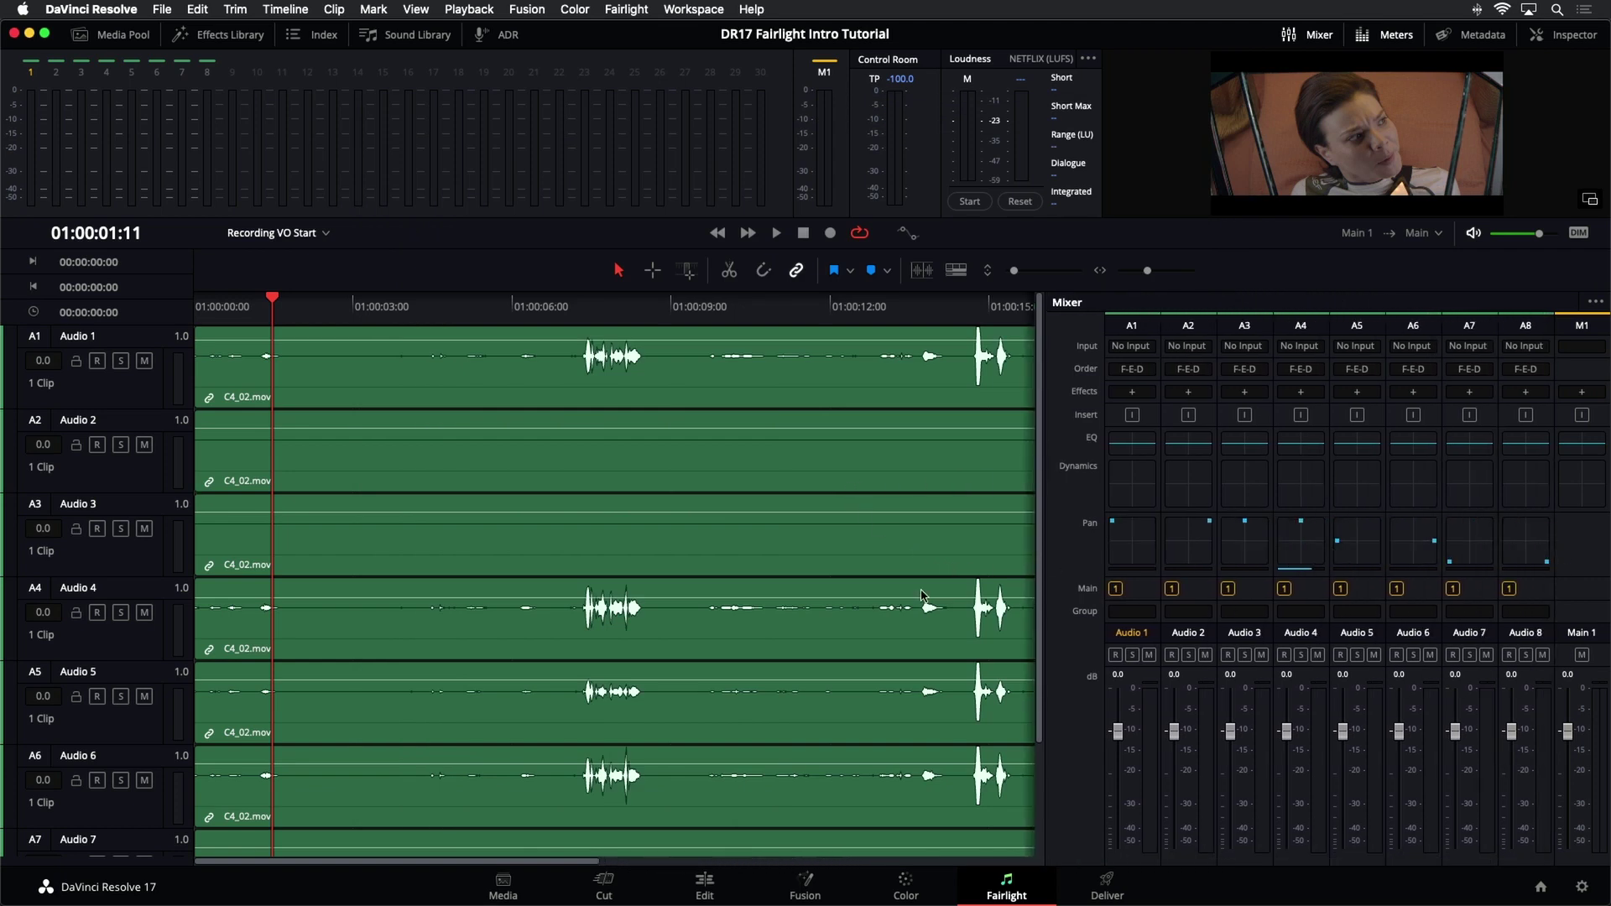
click(137, 406)
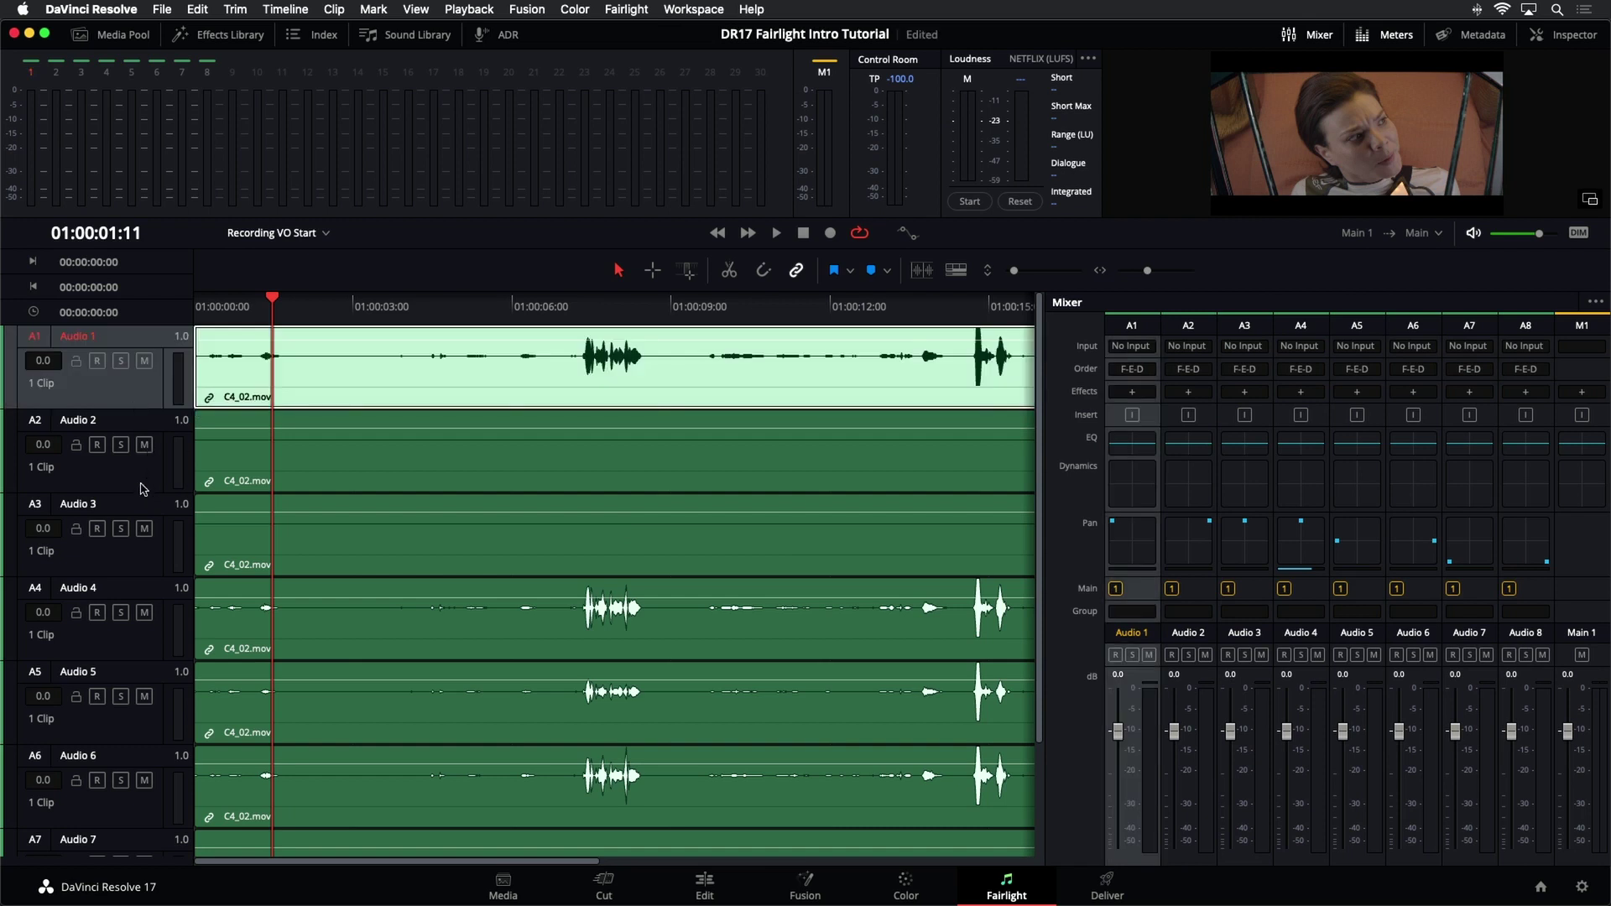
click(144, 485)
click(1145, 587)
drag(1013, 274, 1011, 275)
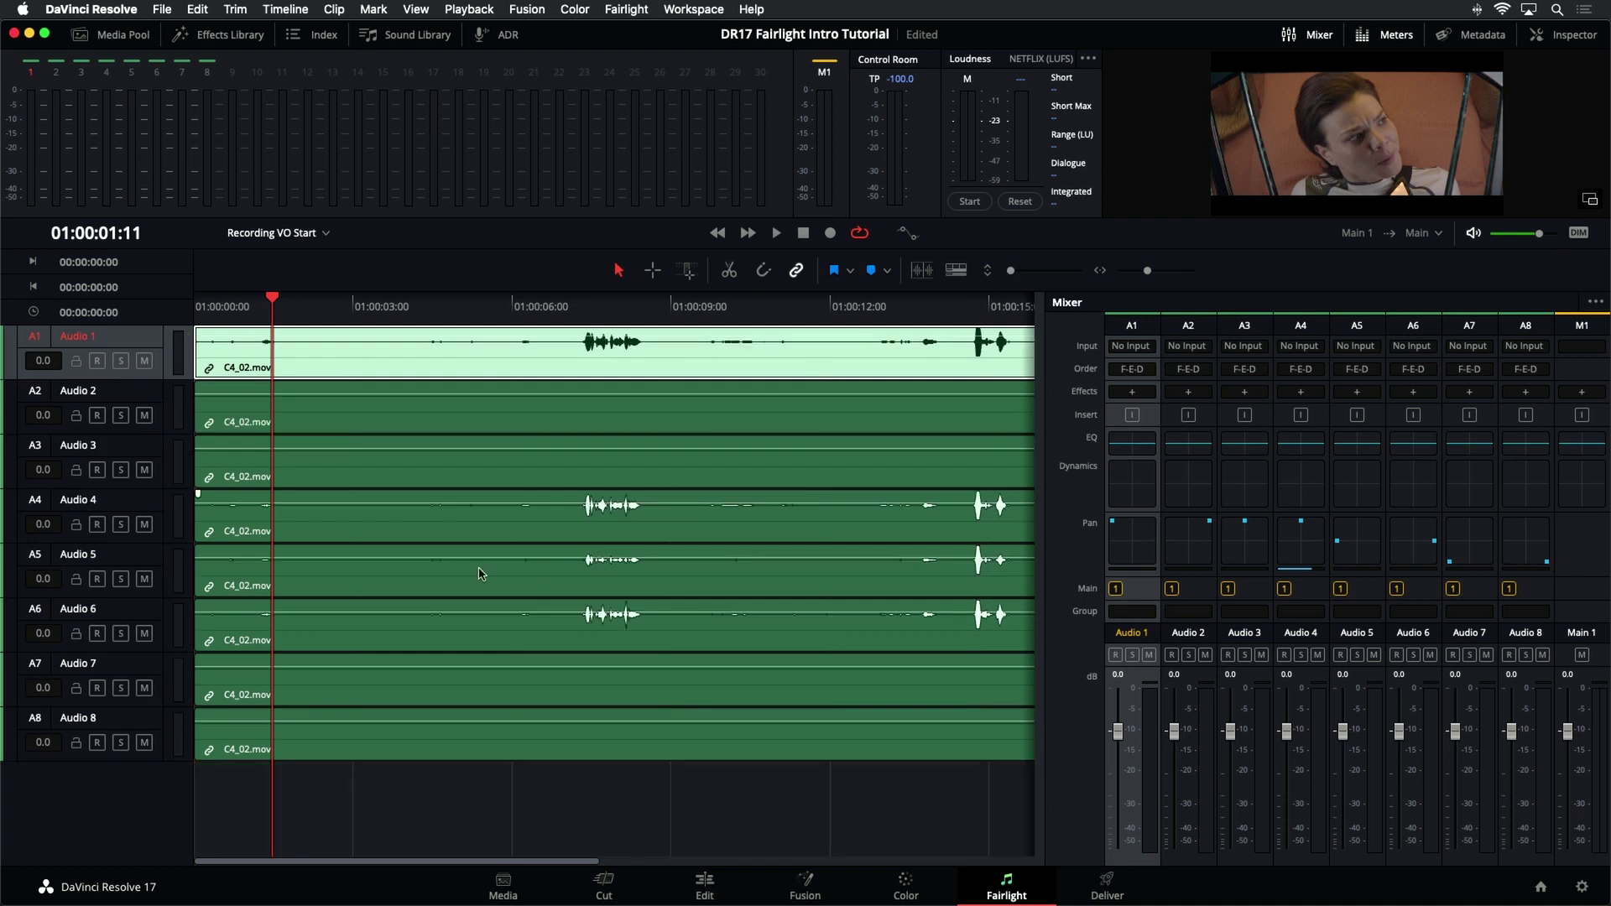
Select all eight audio tracks and remove only their Pan attribute to reset the panning.
drag(157, 336, 143, 744)
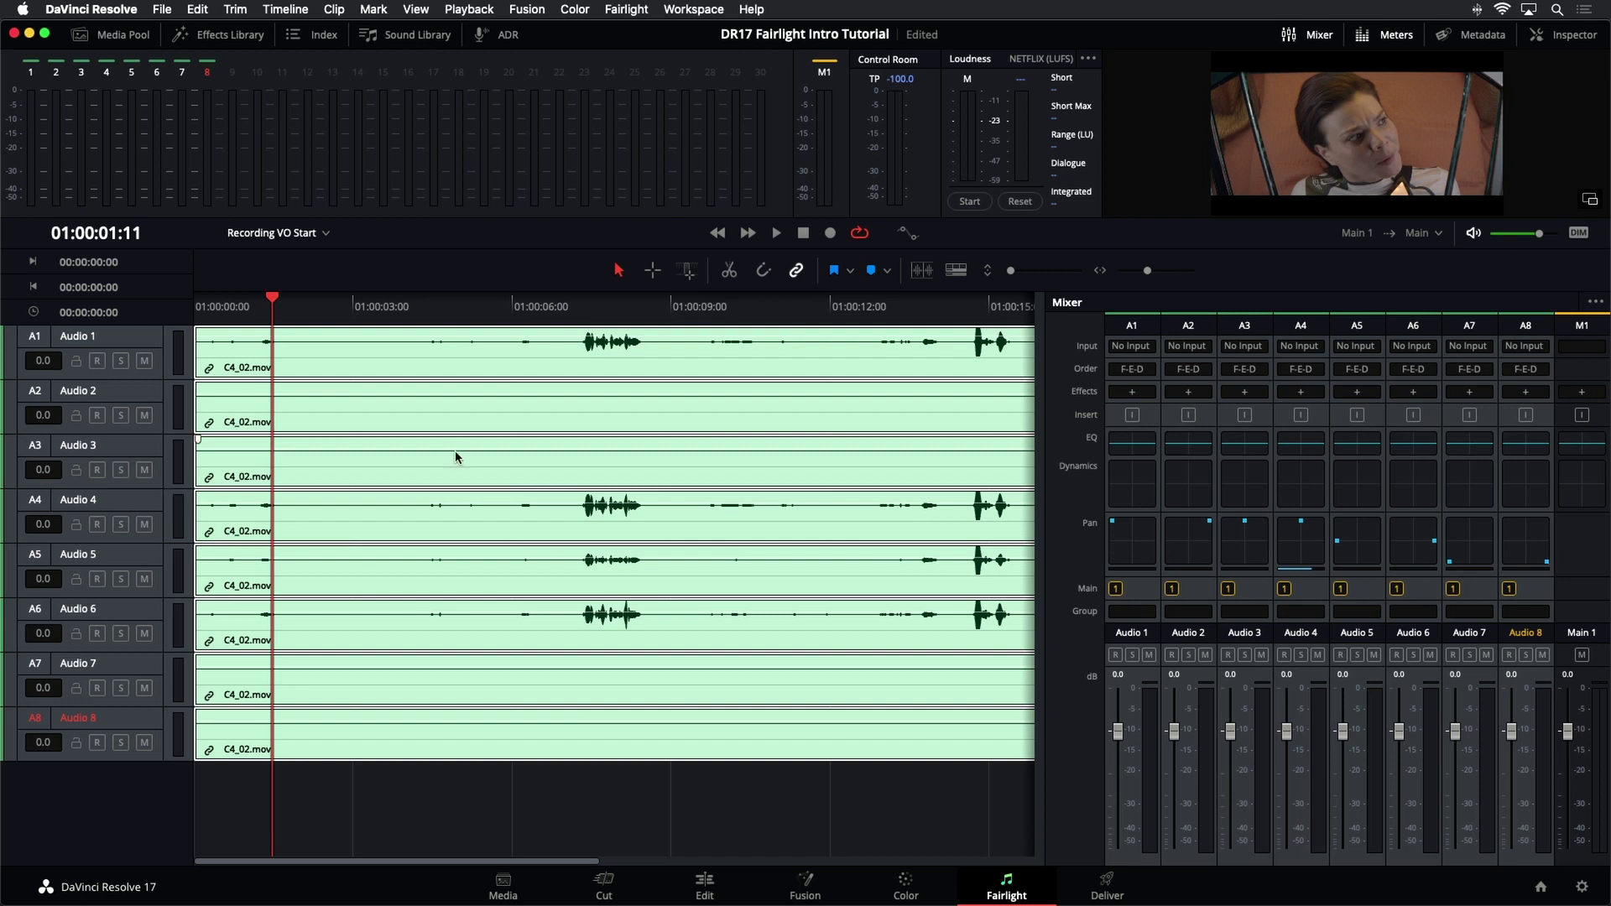
click(355, 823)
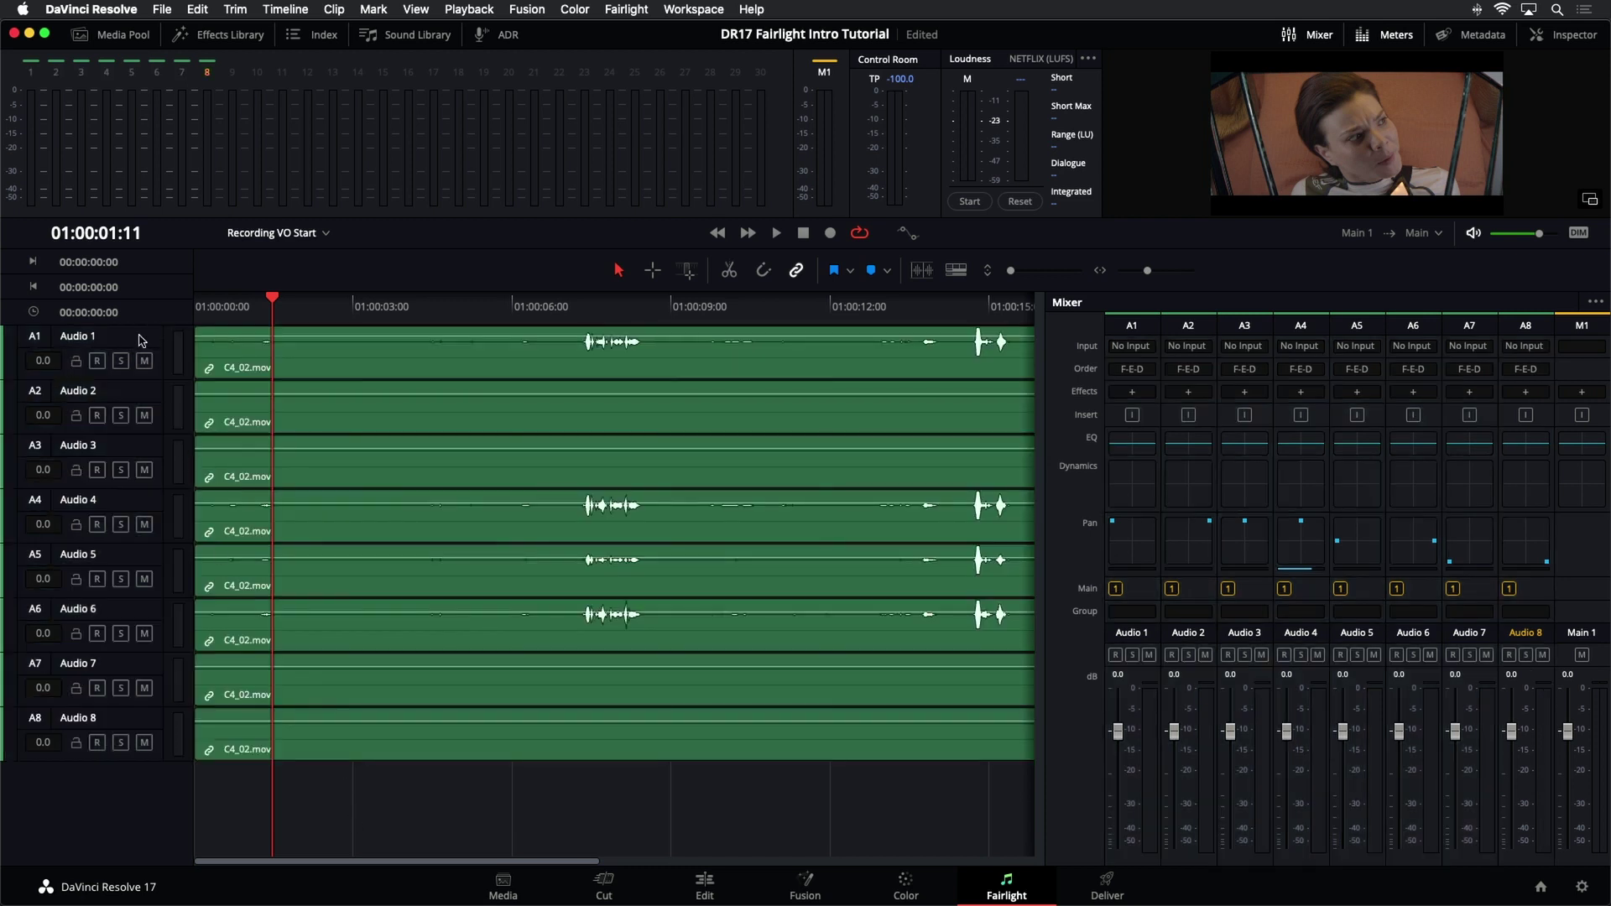
key(super+a)
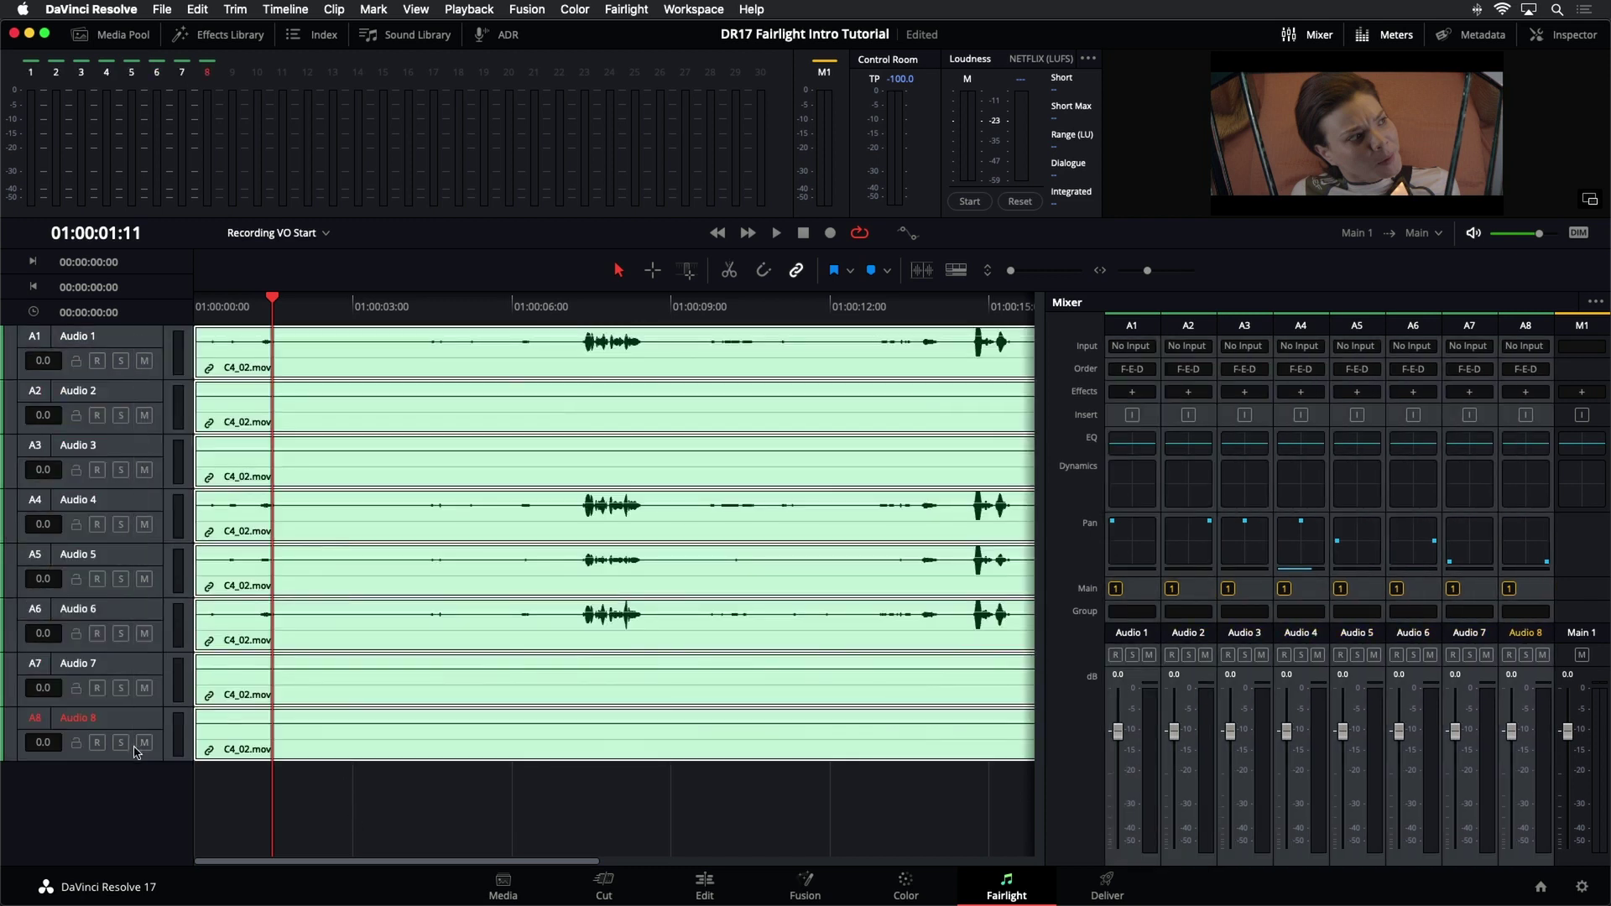
right_click(140, 338)
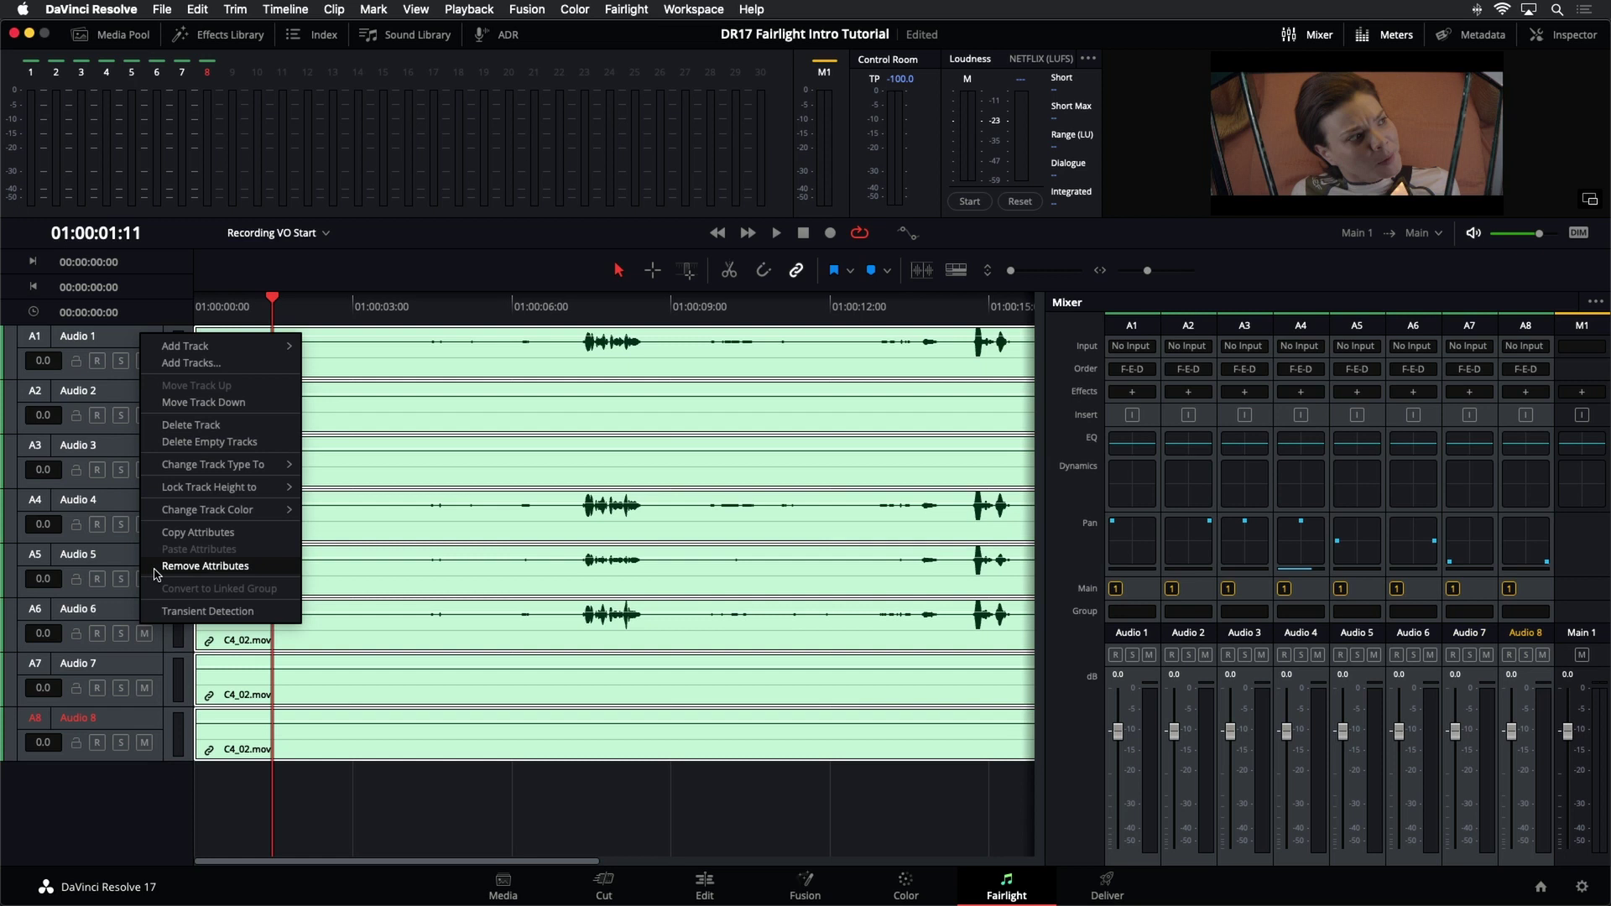
click(205, 567)
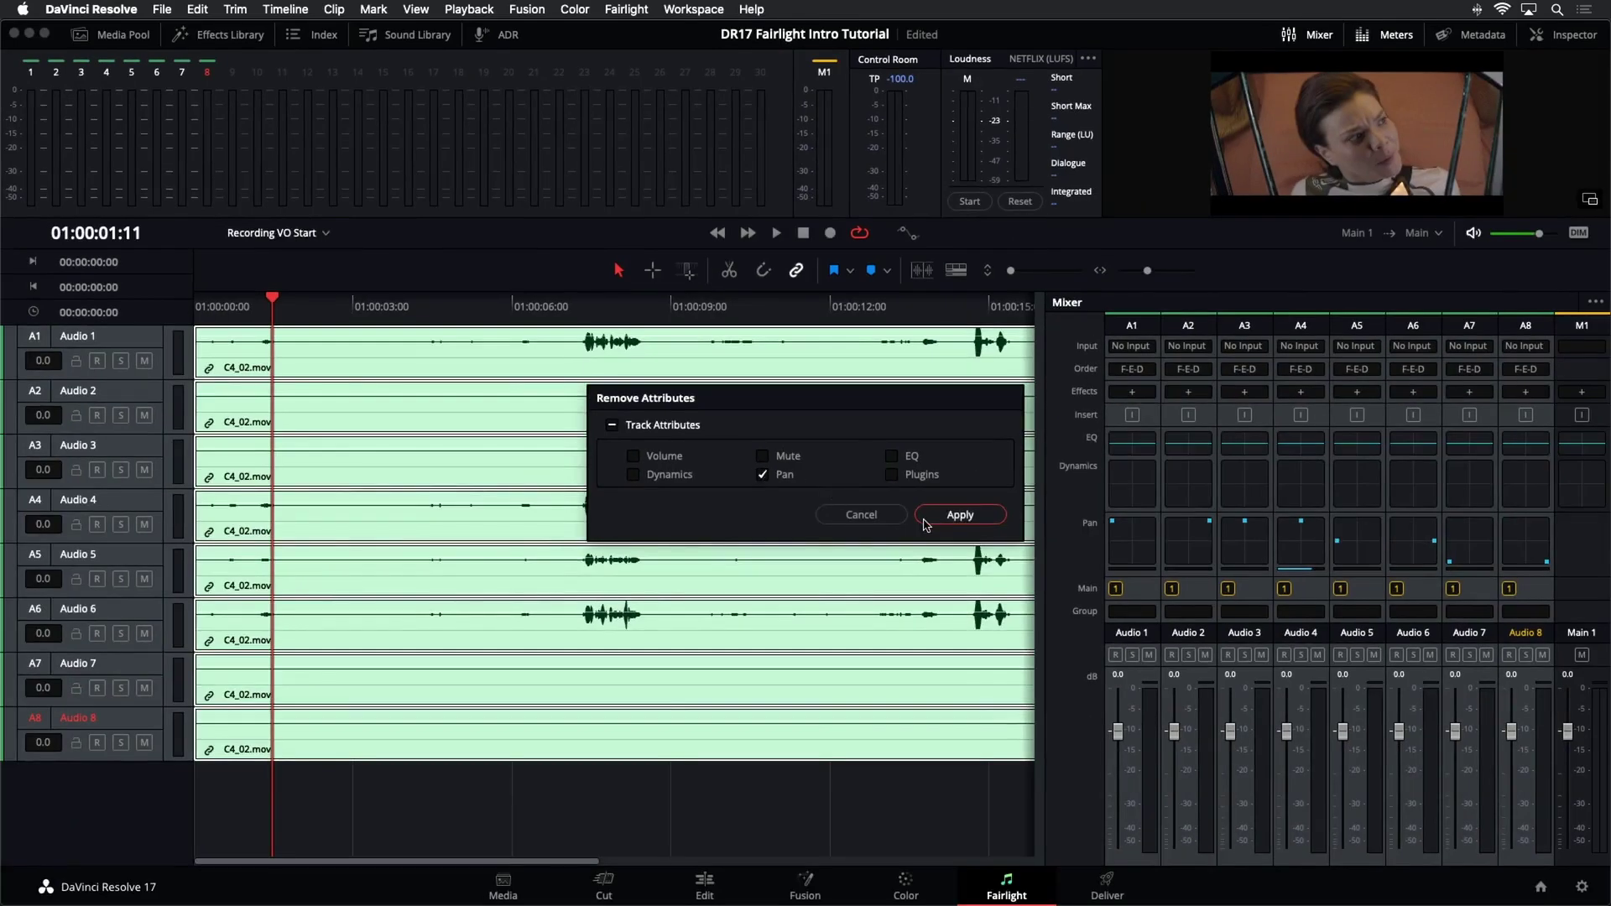
click(936, 519)
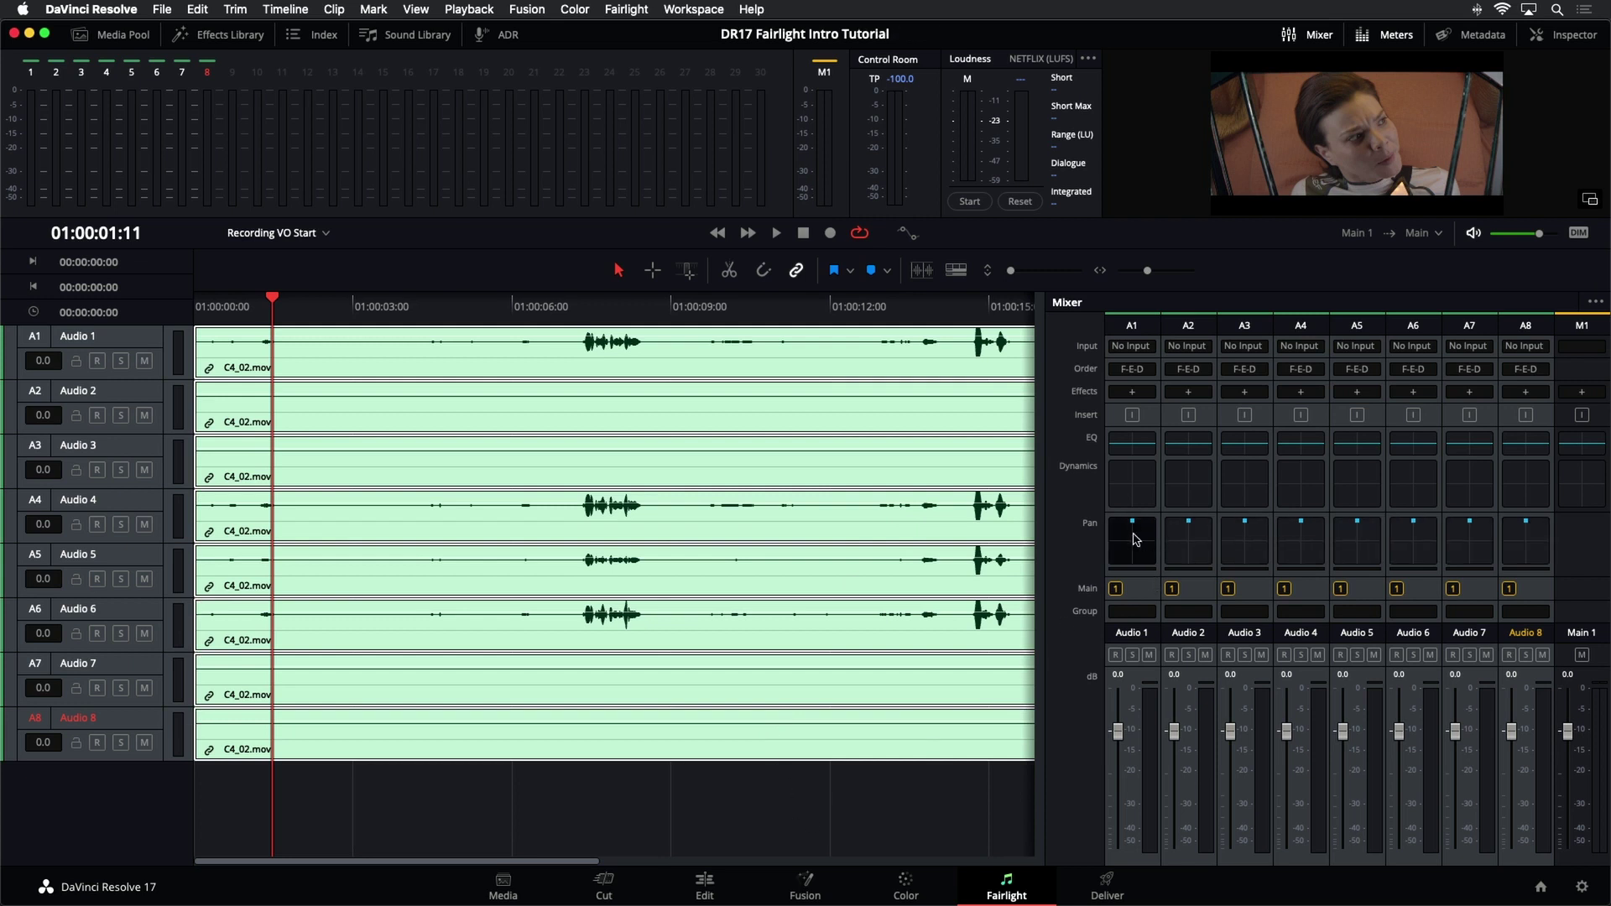
Listen to the dialogue around 01:00:07 with all tracks playing, and with only Audio 1 soloed.
click(576, 453)
key(space)
key(space)
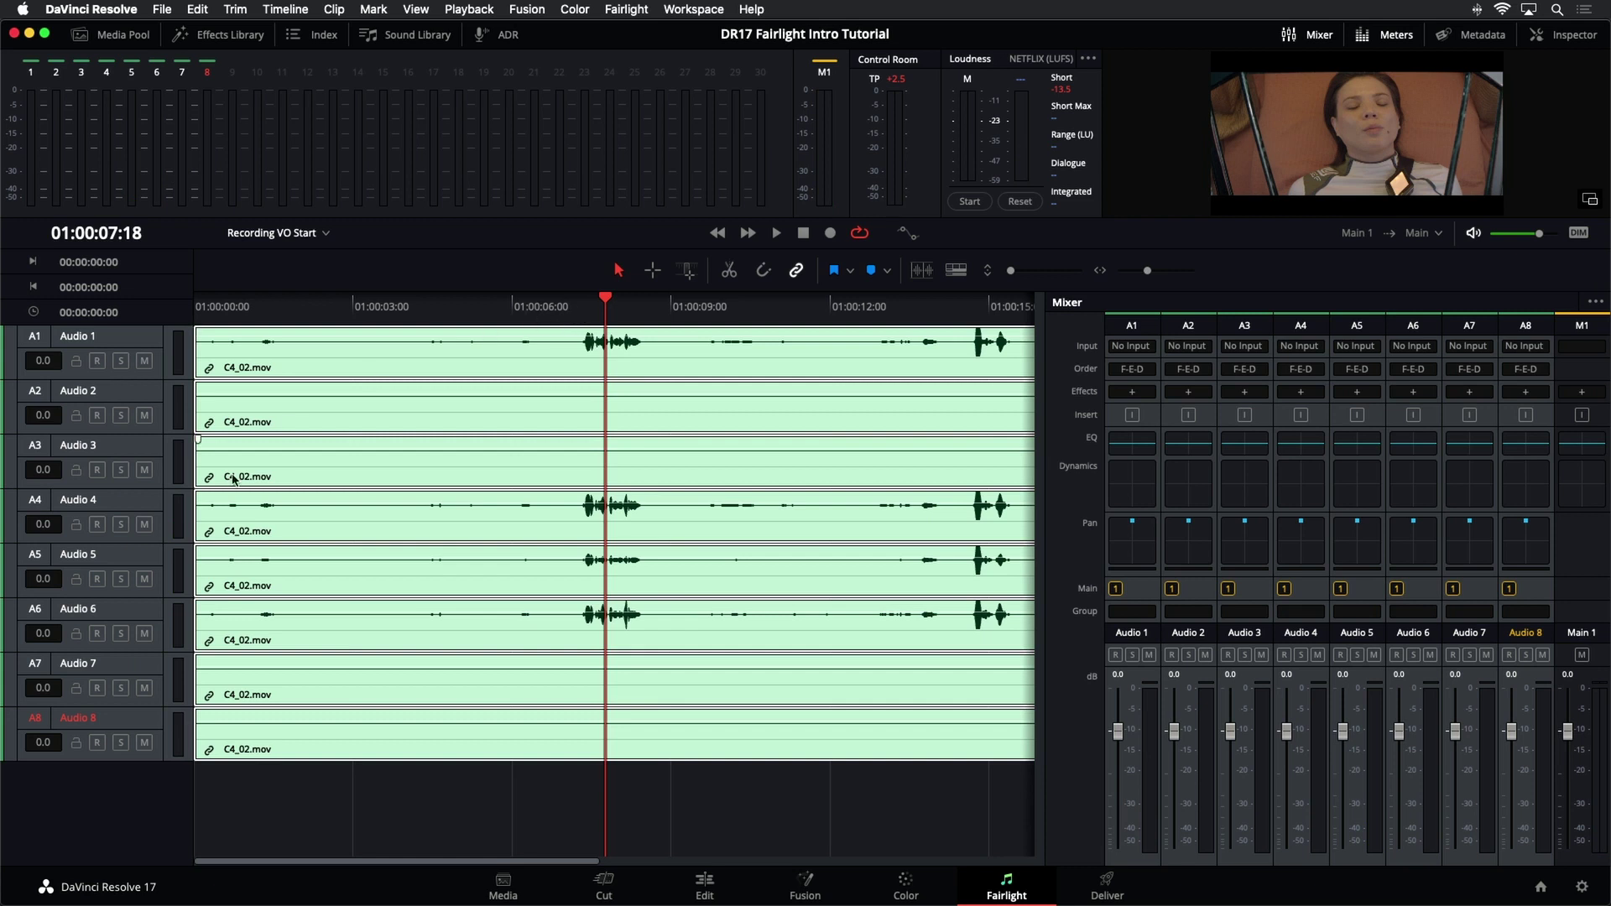
click(123, 362)
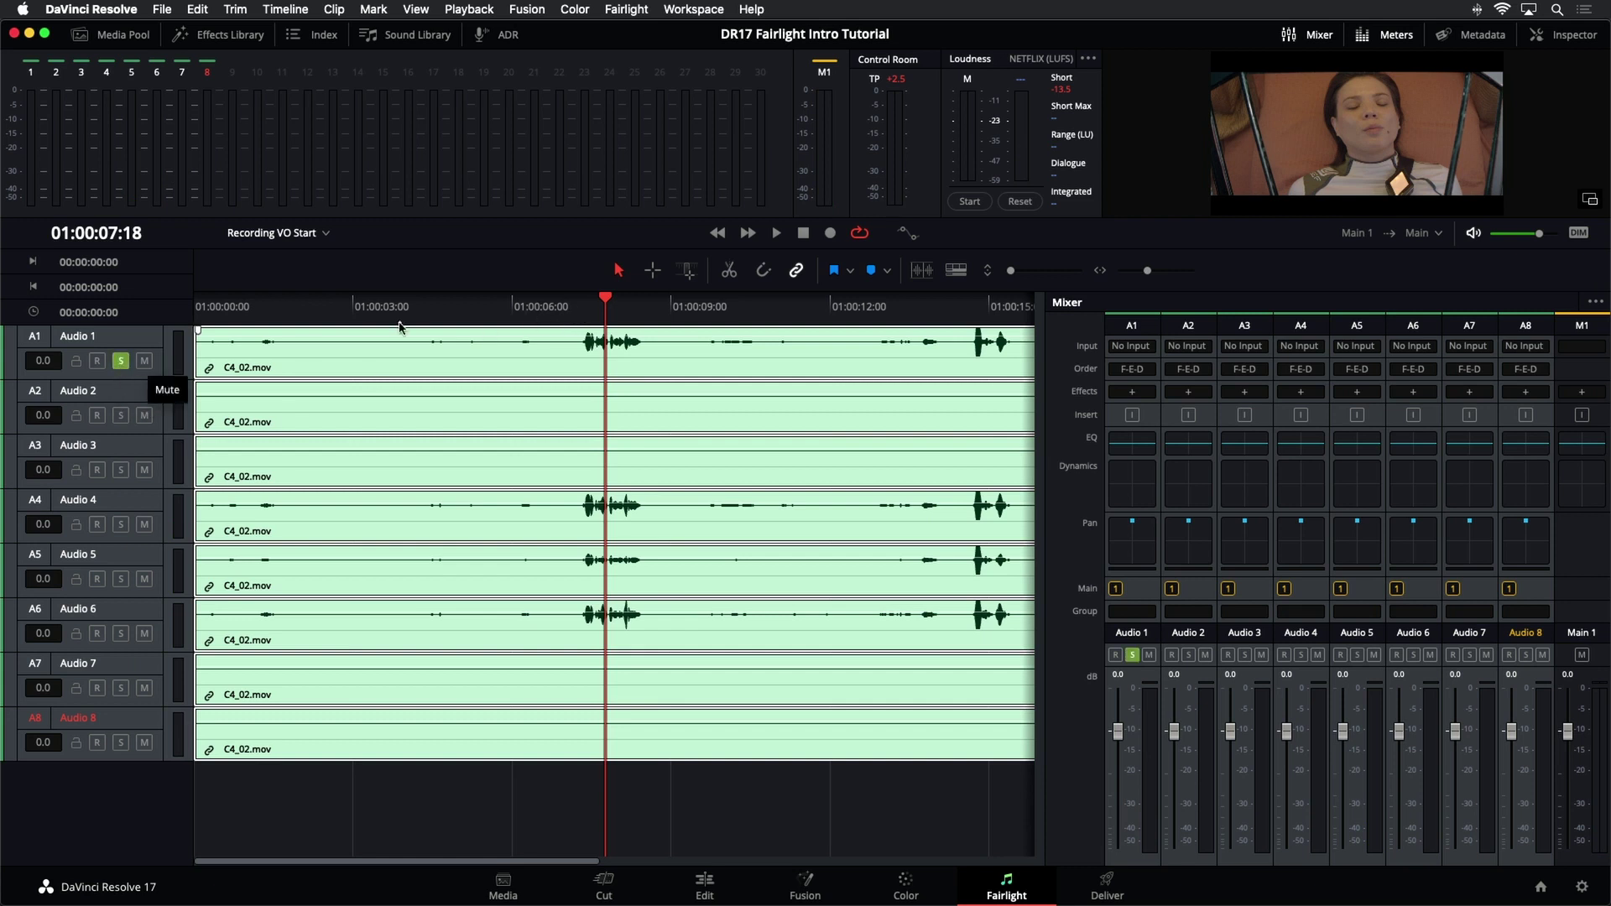
click(568, 308)
key(space)
key(space)
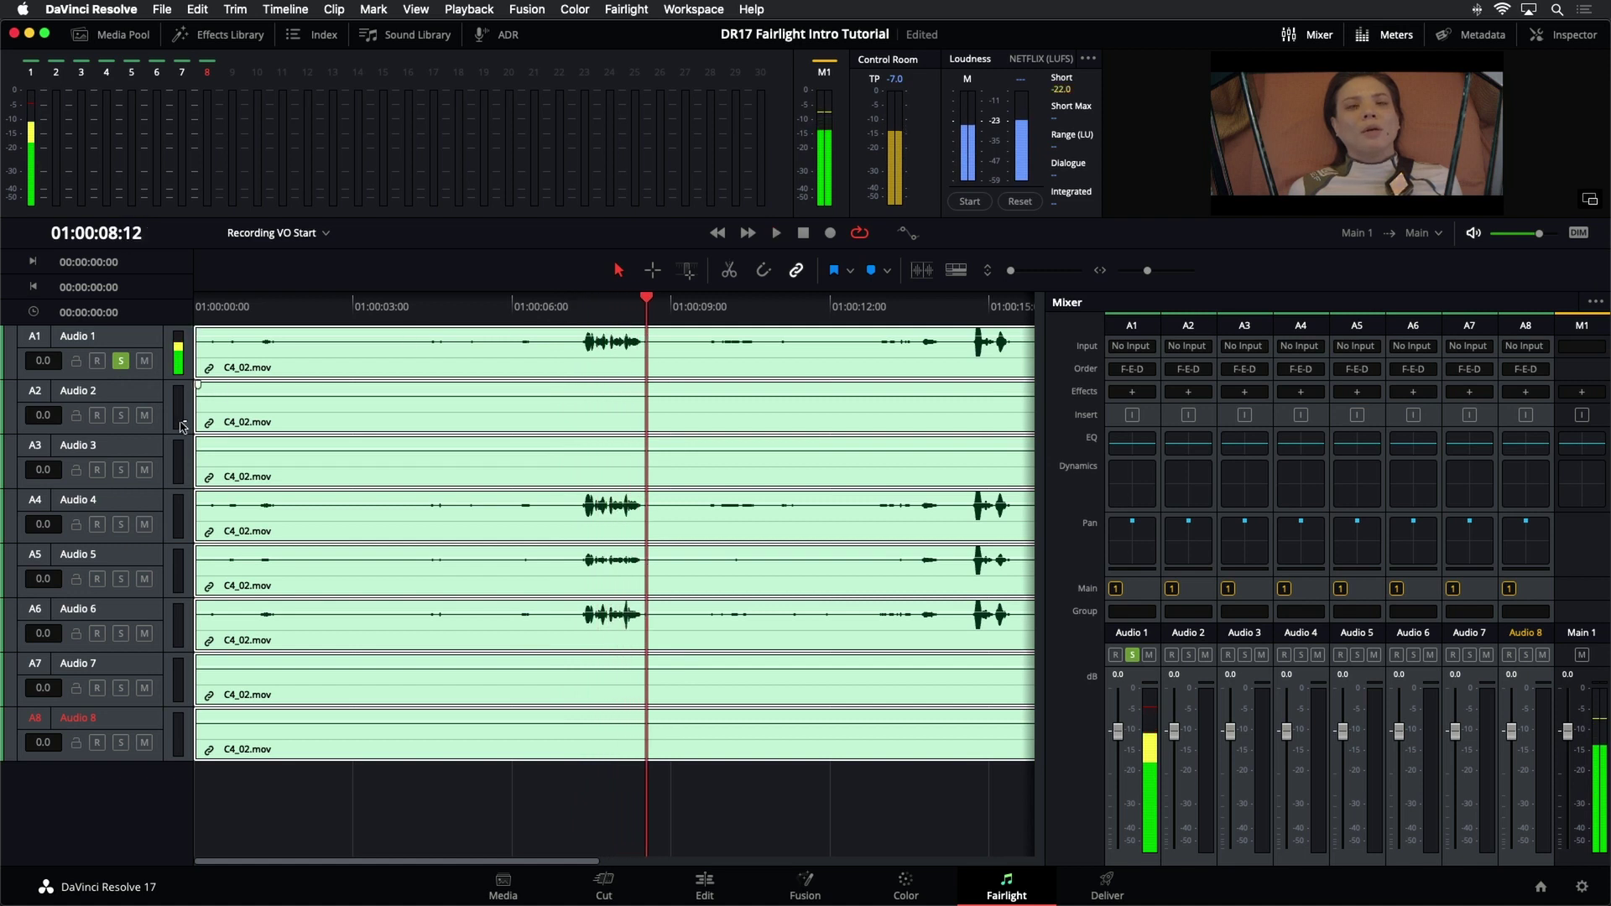
Solo Audio 4 instead of Audio 1 and listen to the same dialogue.
click(121, 525)
click(121, 361)
key(space)
click(574, 307)
key(space)
key(space)
Solo Audio 5 and Audio 6 in turn in place of Audio 4 to compare the same dialogue.
click(121, 525)
click(121, 579)
click(554, 307)
key(space)
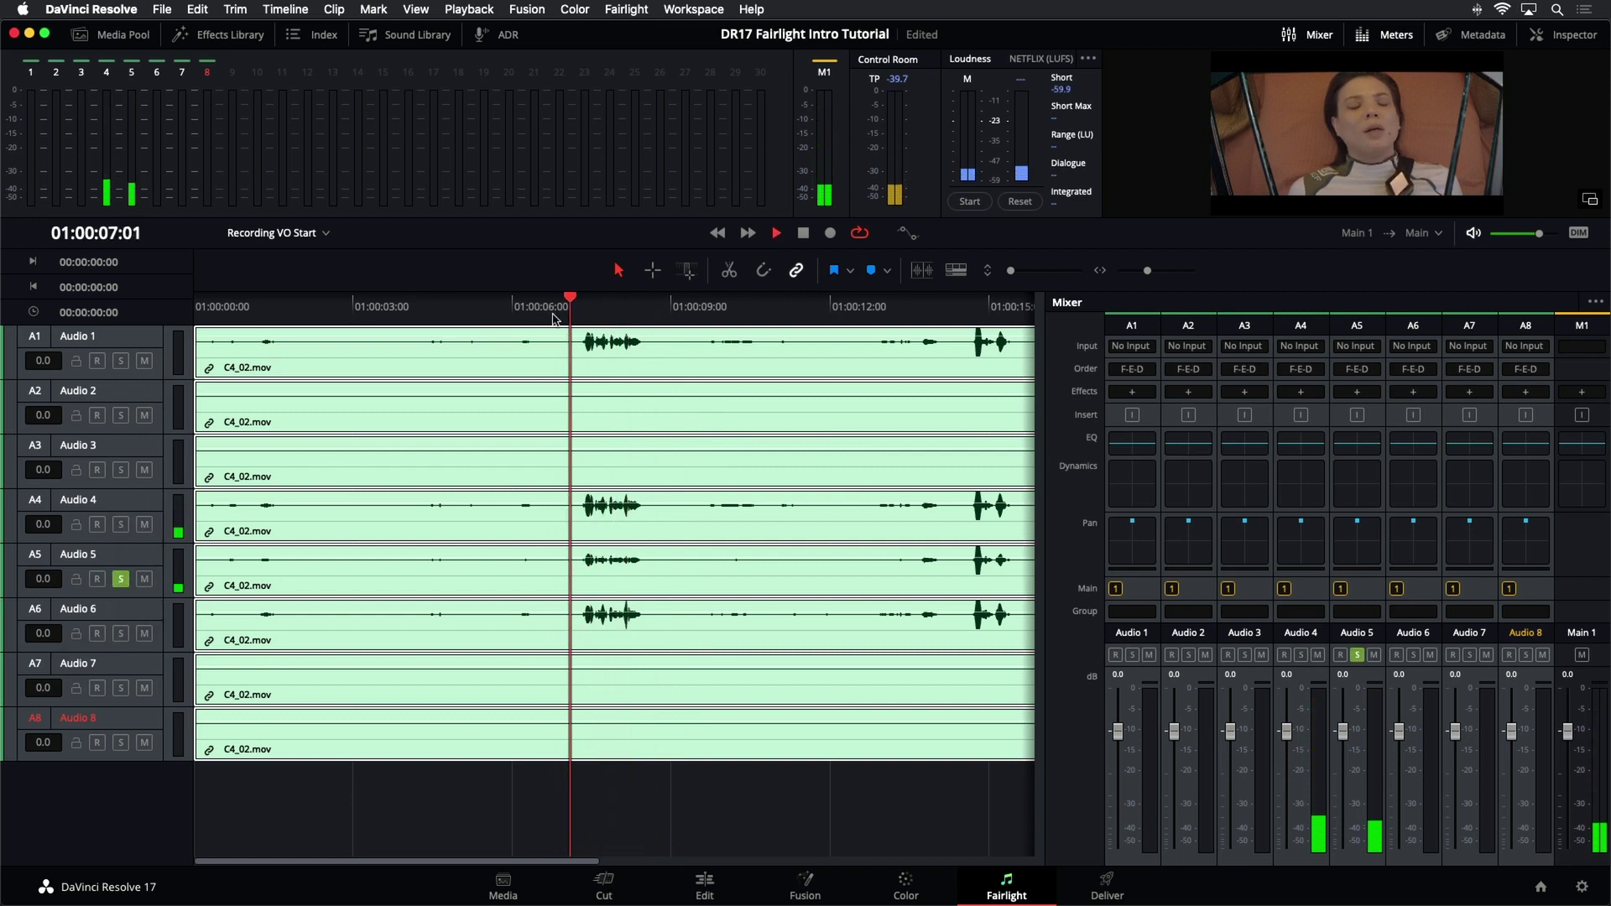
key(space)
click(120, 634)
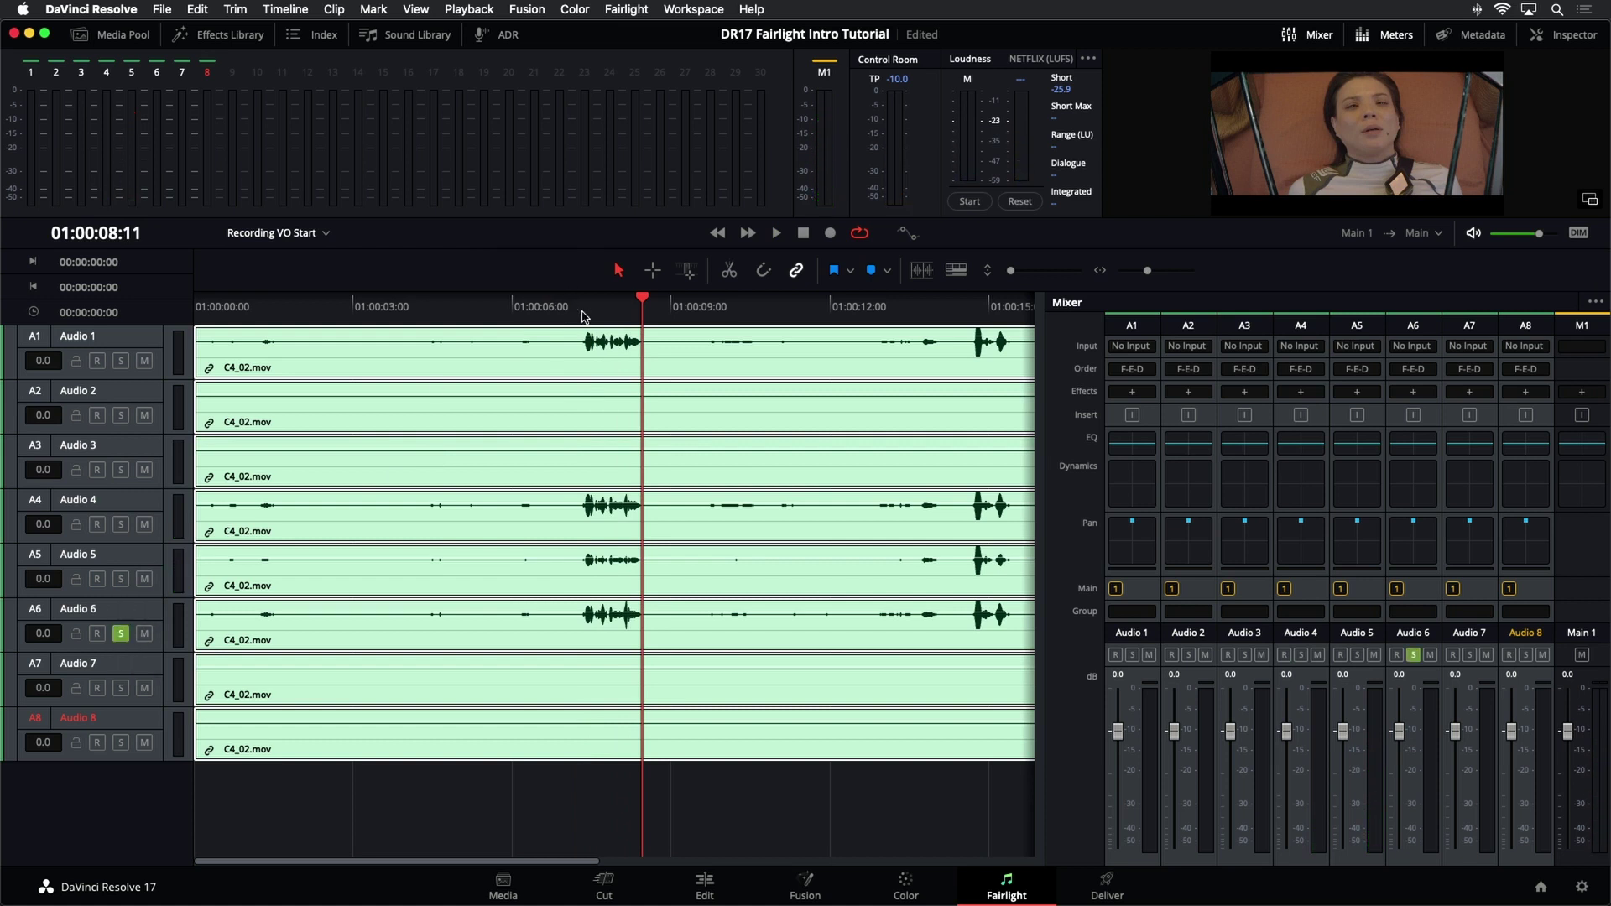
Narrow the mixer to five track strips and turn off the solo on Audio 6.
click(352, 811)
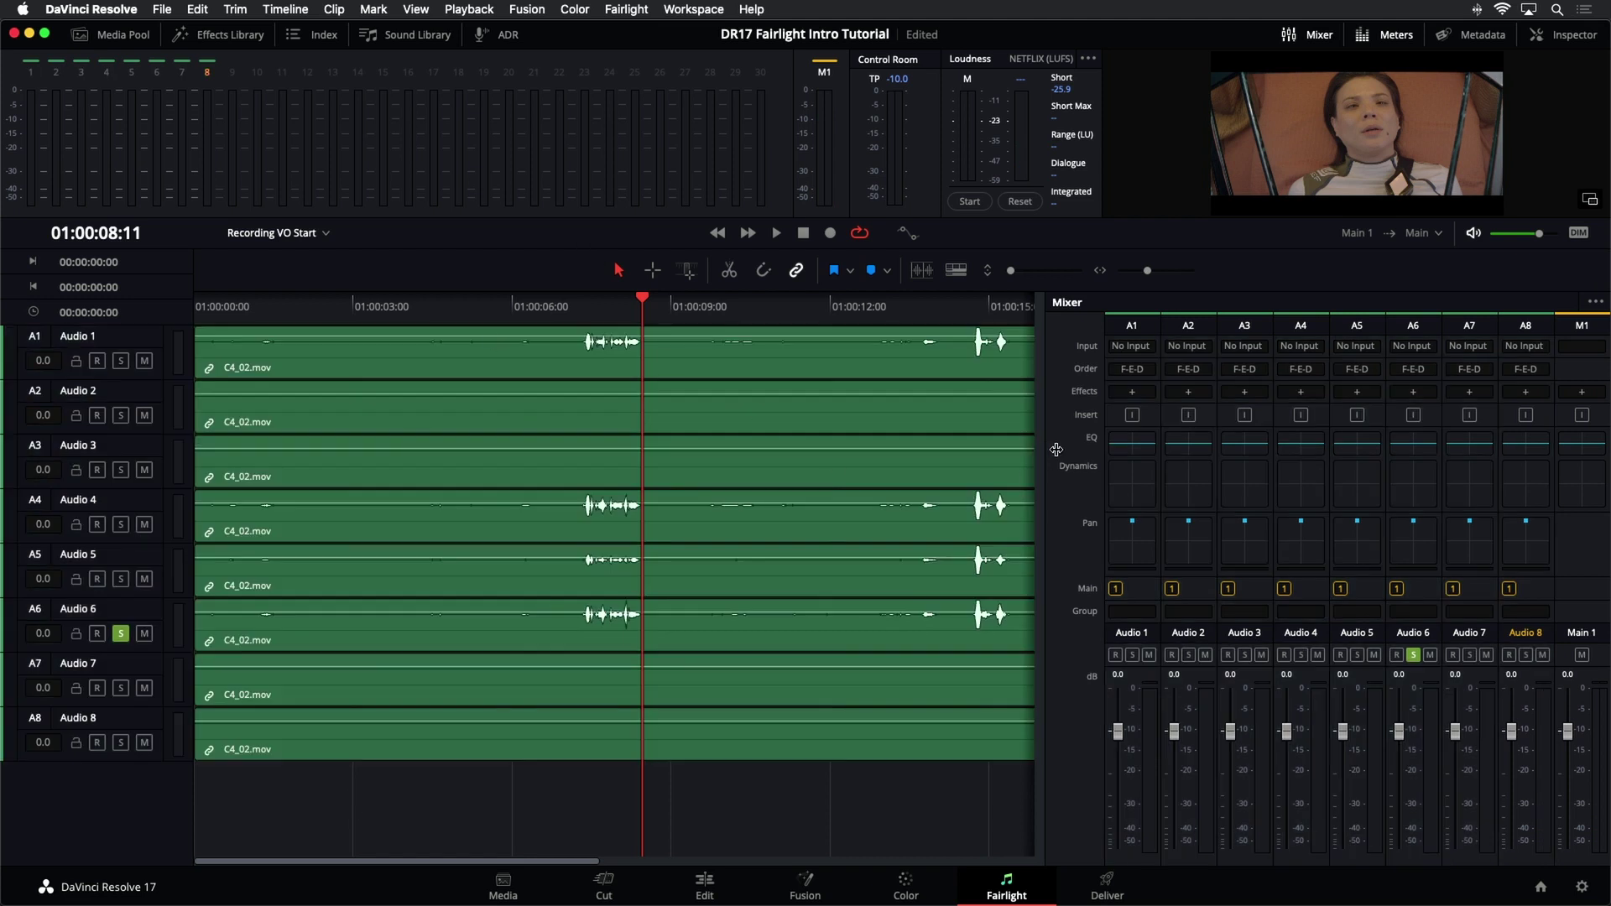
drag(1045, 449, 1208, 457)
click(531, 421)
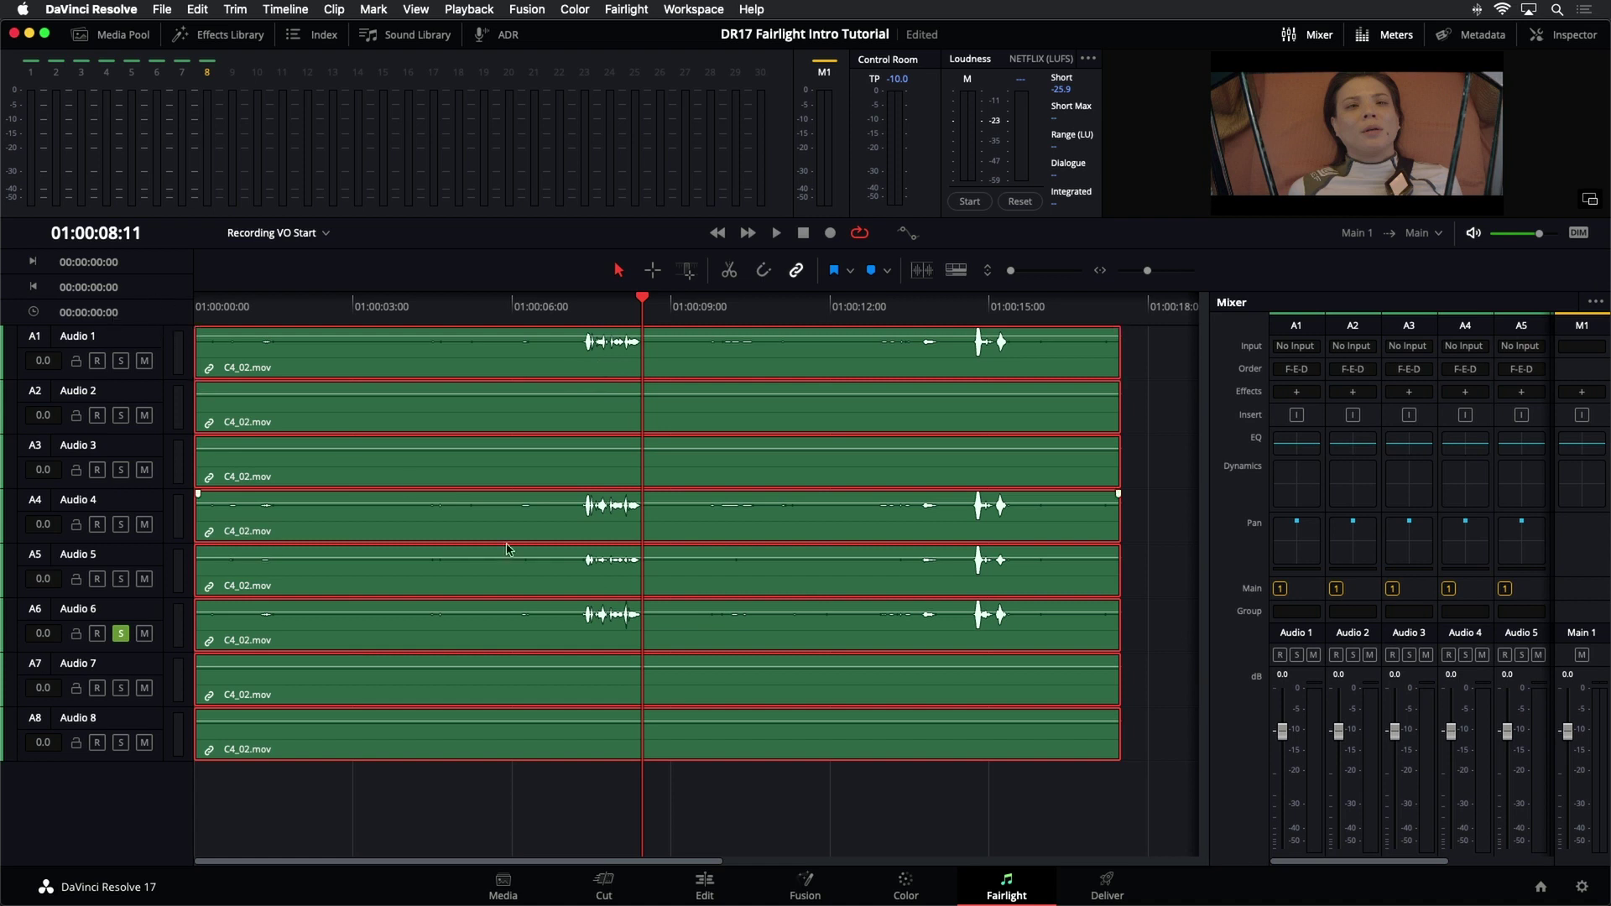
click(796, 785)
click(734, 589)
click(829, 774)
click(813, 743)
click(121, 634)
Unlink the selected C4_02.mov clips across all eight tracks and clear the selection.
right_click(233, 467)
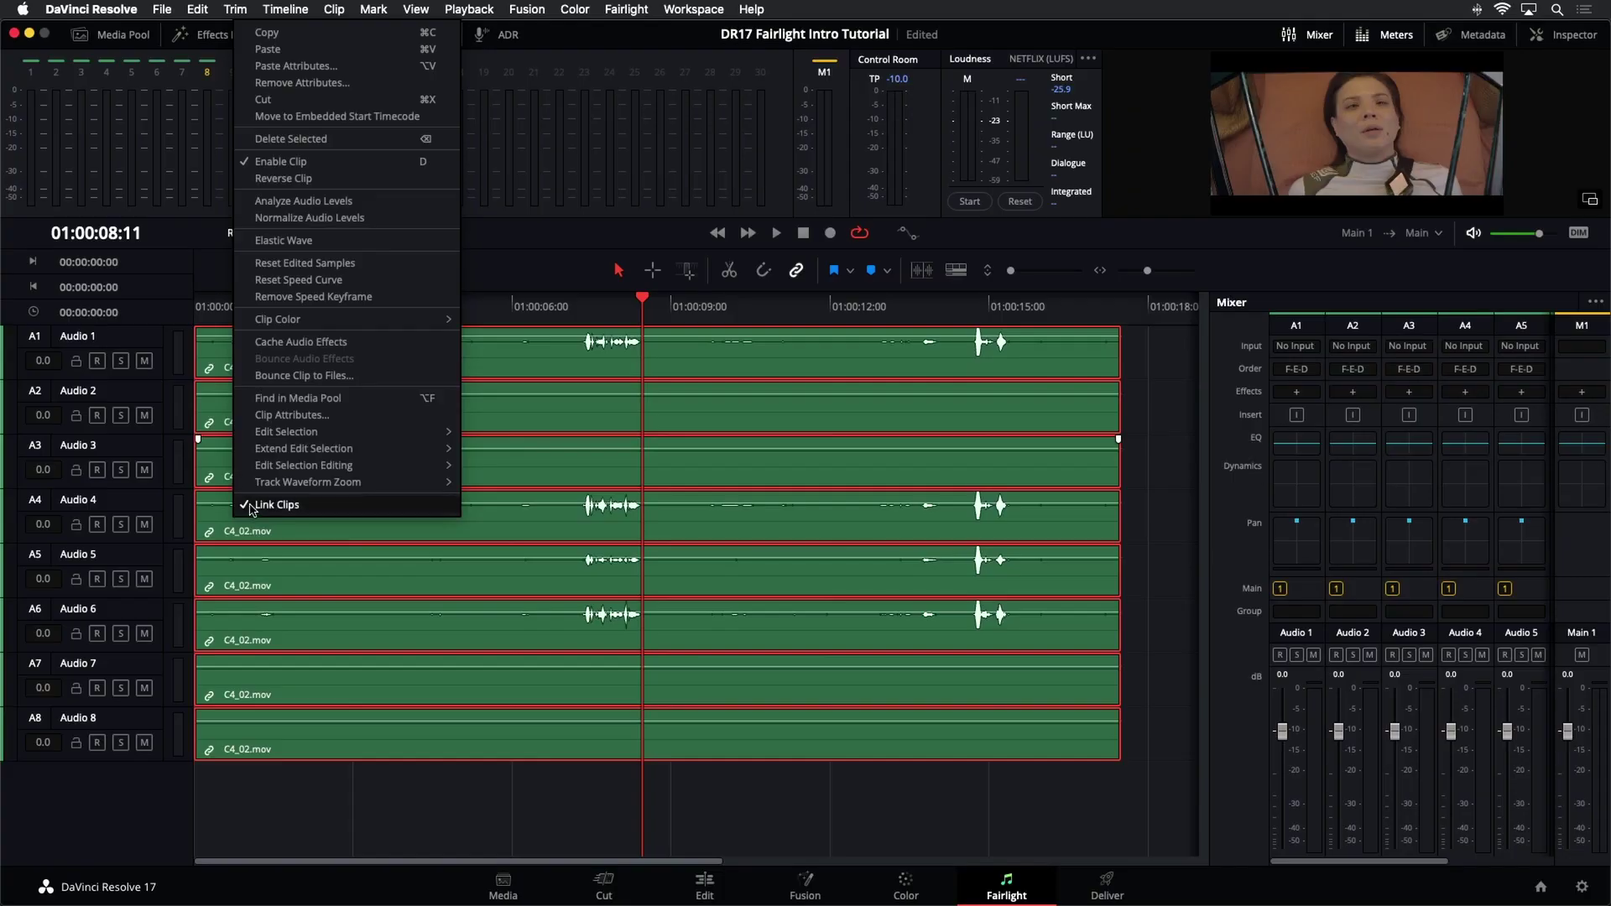
click(250, 505)
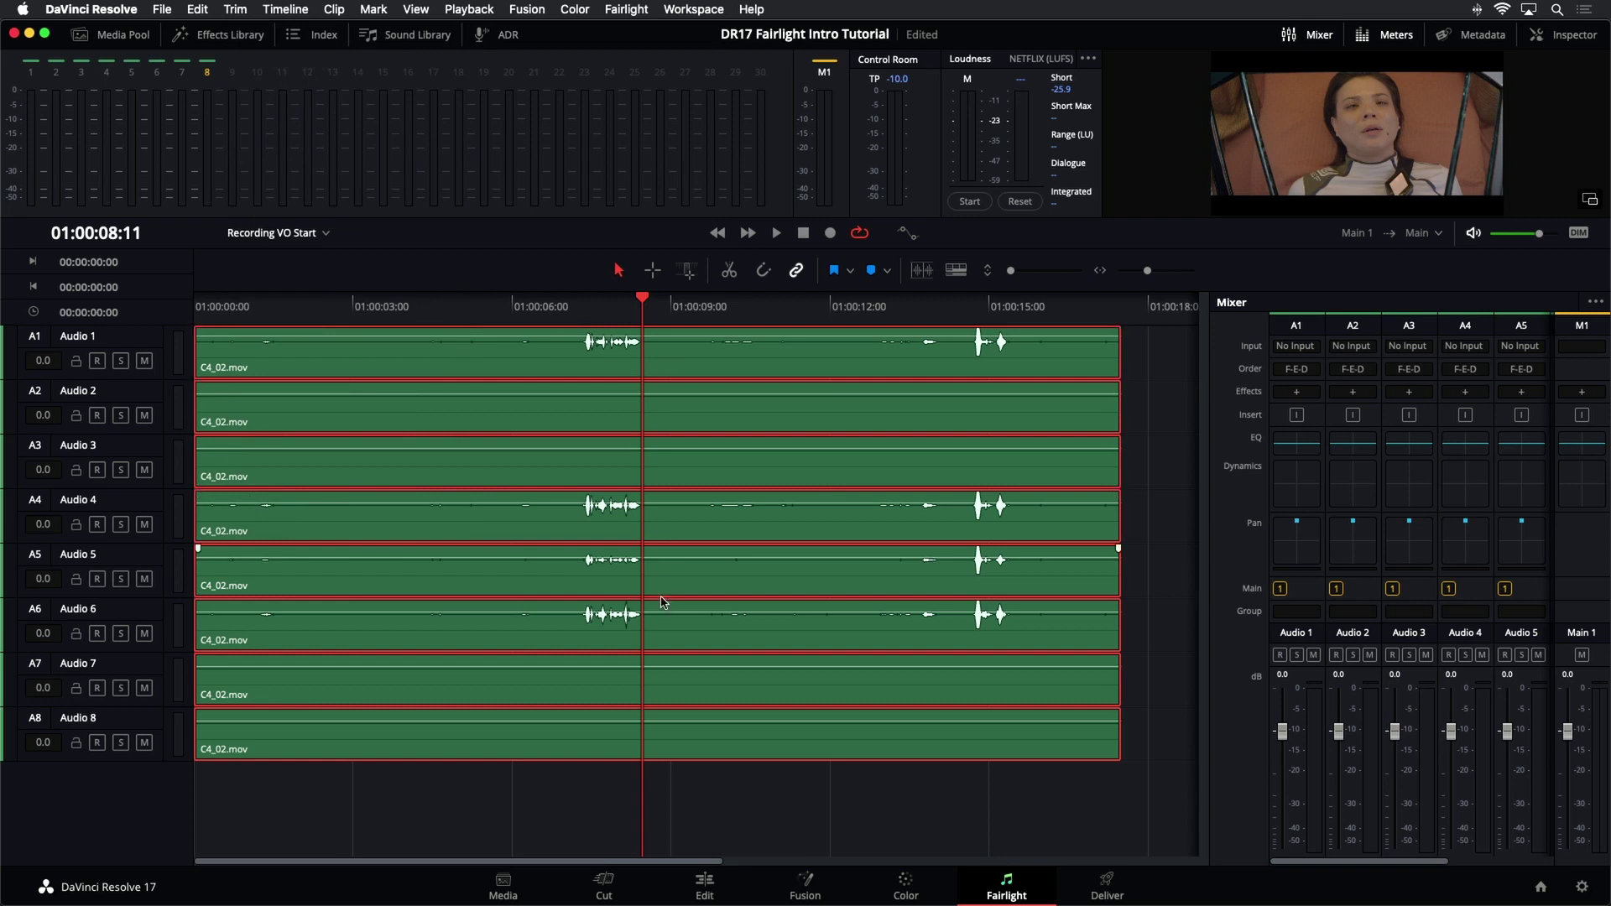
click(661, 793)
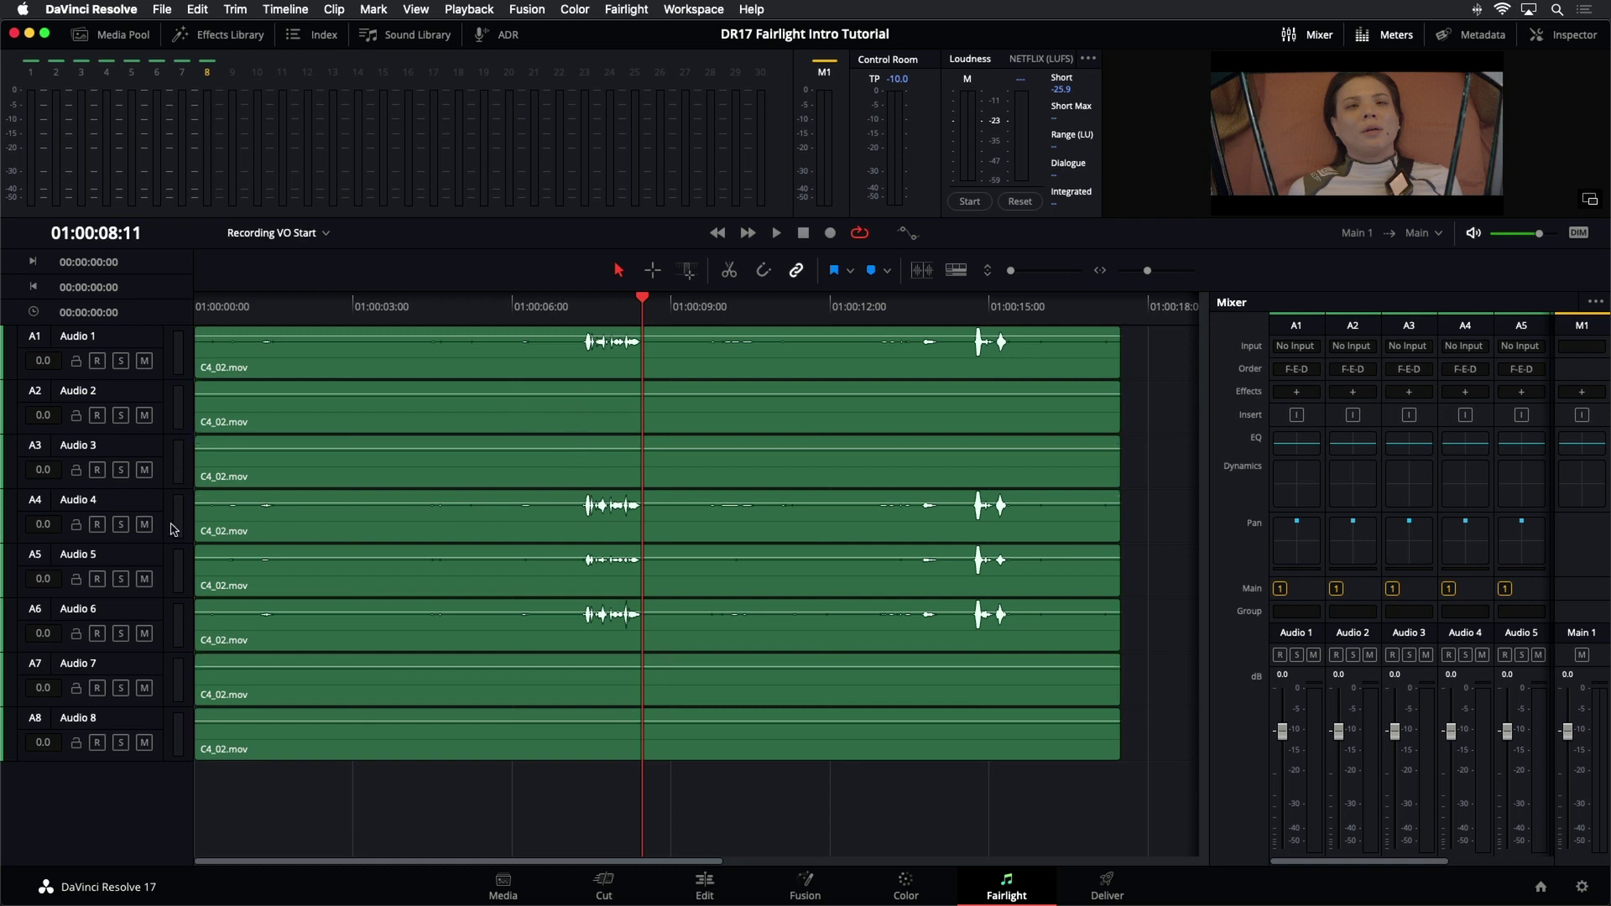
Delete the silent C4_02.mov clips on Audio 2, Audio 3, Audio 7 and Audio 8, and save the project.
drag(144, 361, 145, 470)
drag(144, 367, 144, 470)
click(458, 482)
click(530, 420)
click(539, 491)
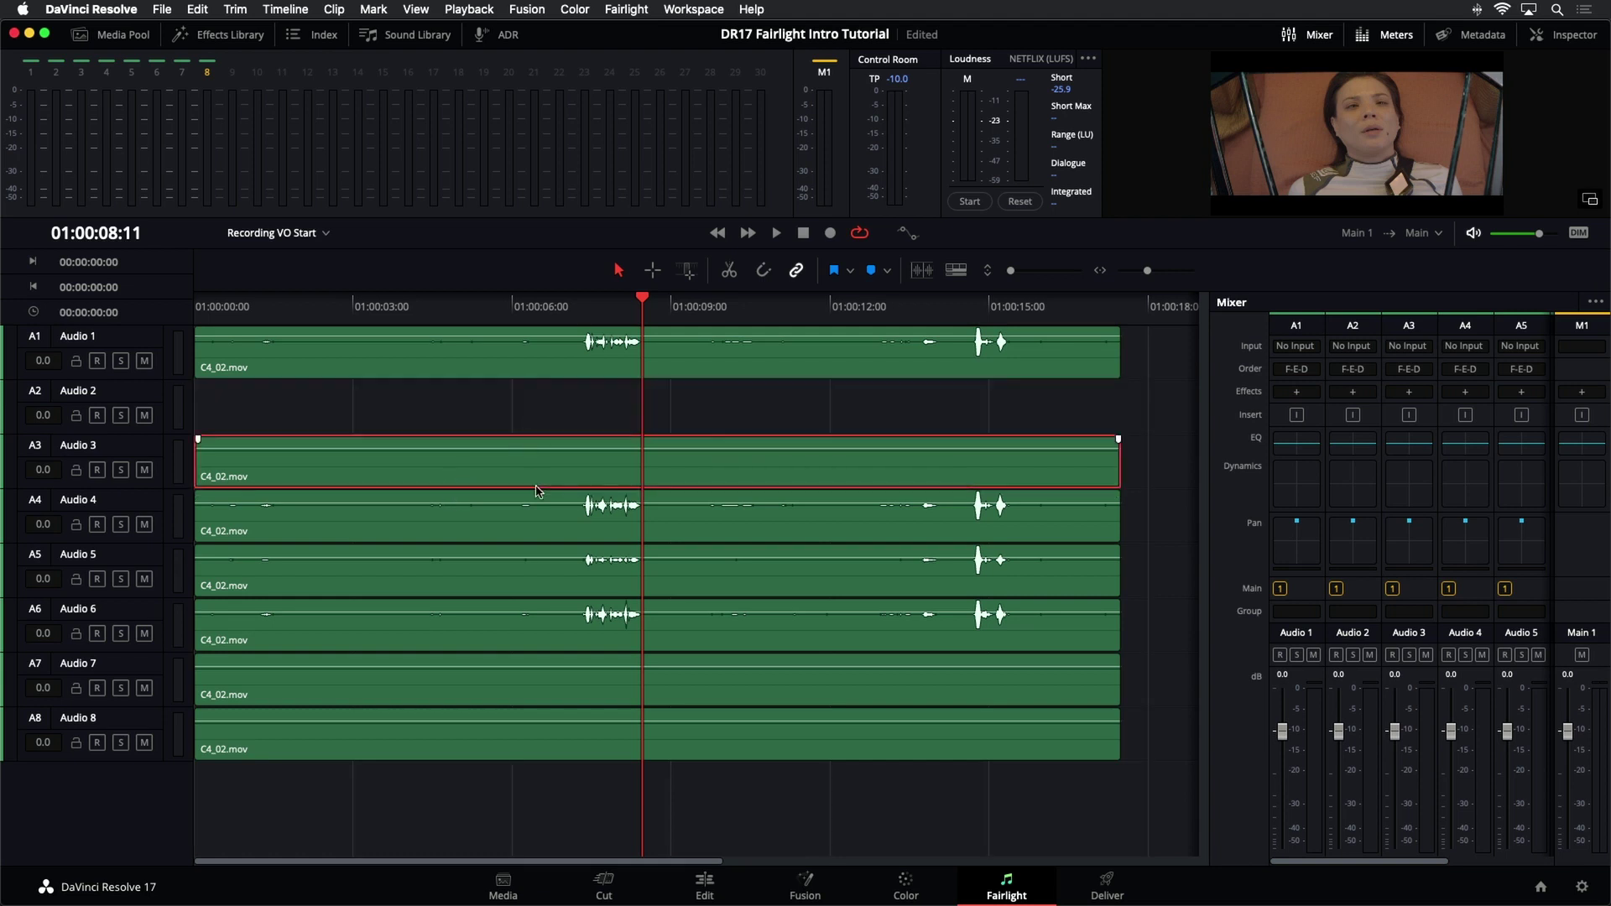
key(Delete)
click(586, 698)
key(Delete)
click(636, 752)
key(Delete)
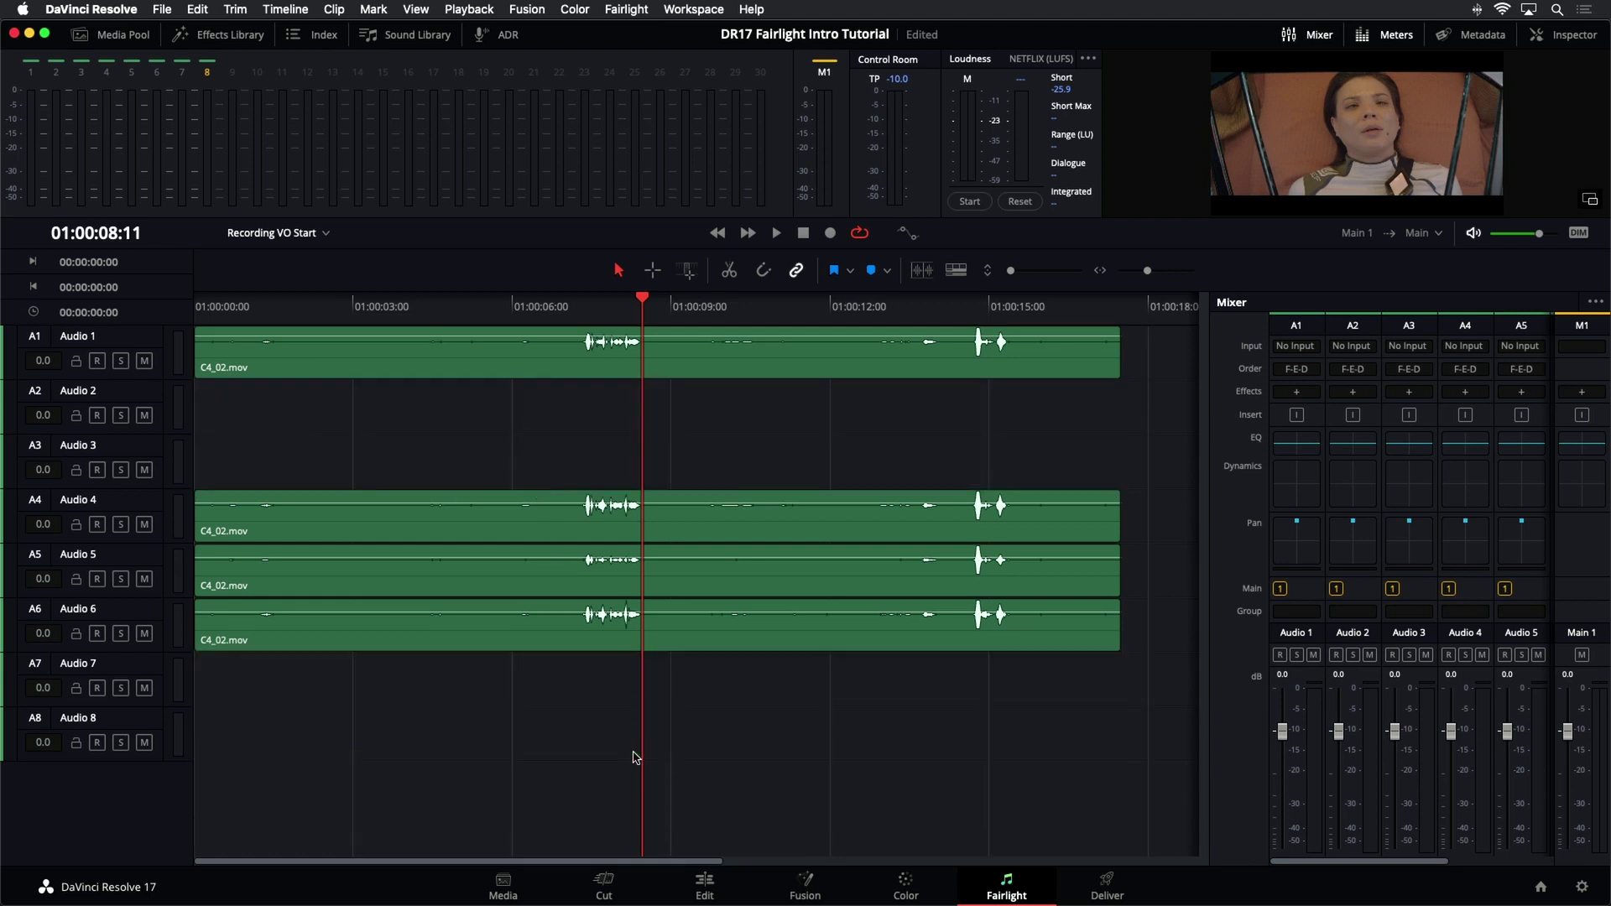
key(super+s)
Delete all empty tracks and place the playhead at 01:00:07:05, just before the dialogue.
right_click(152, 396)
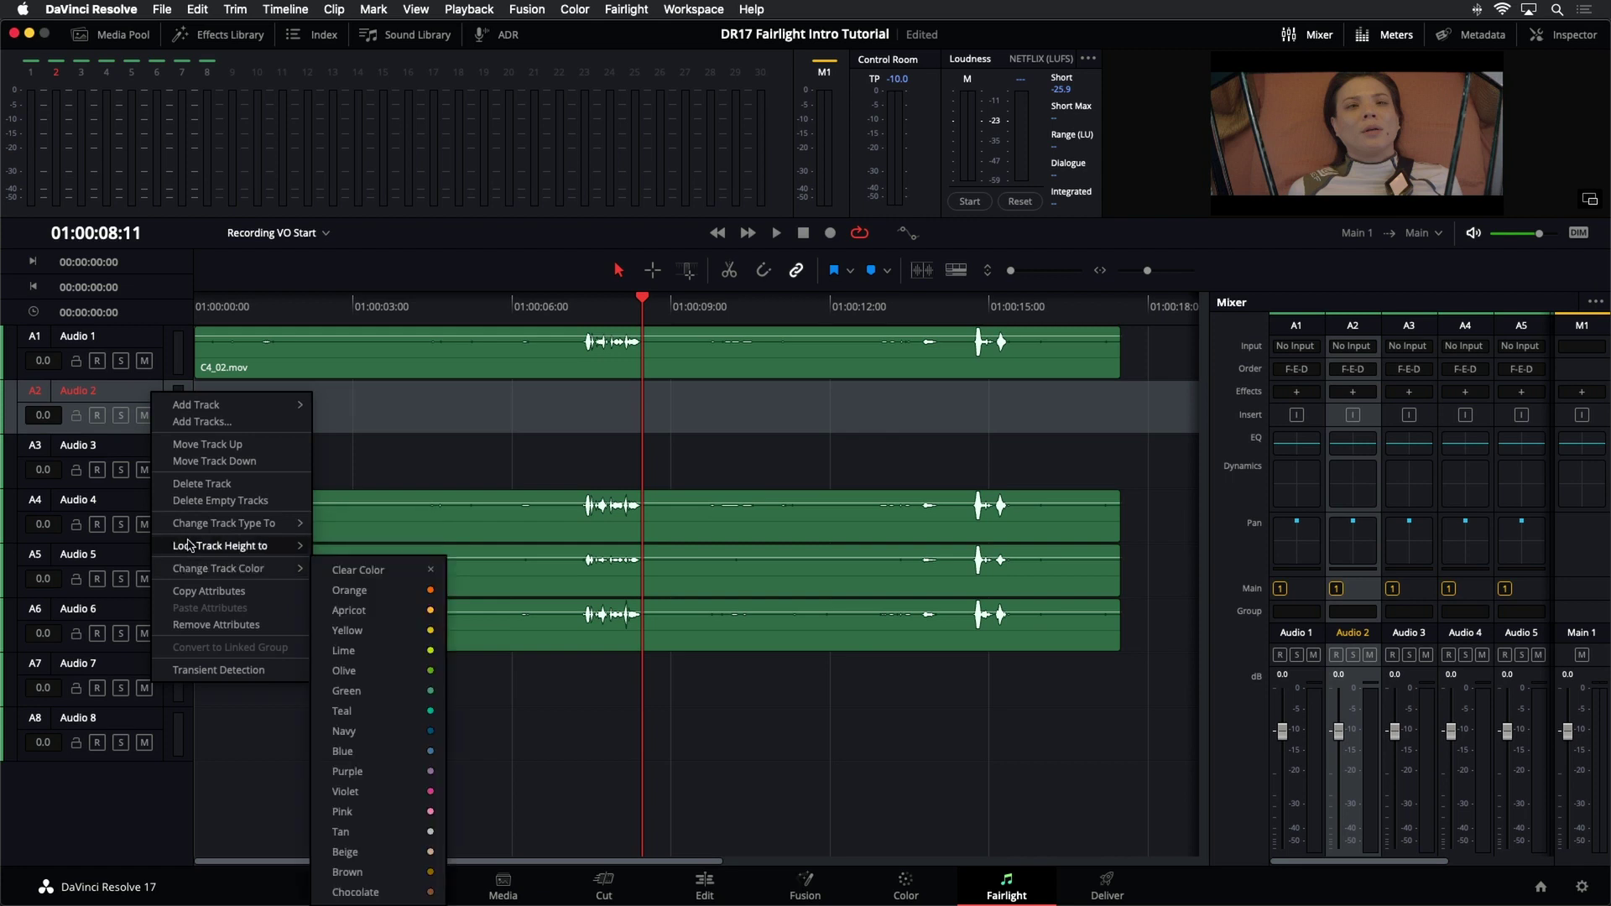
click(209, 501)
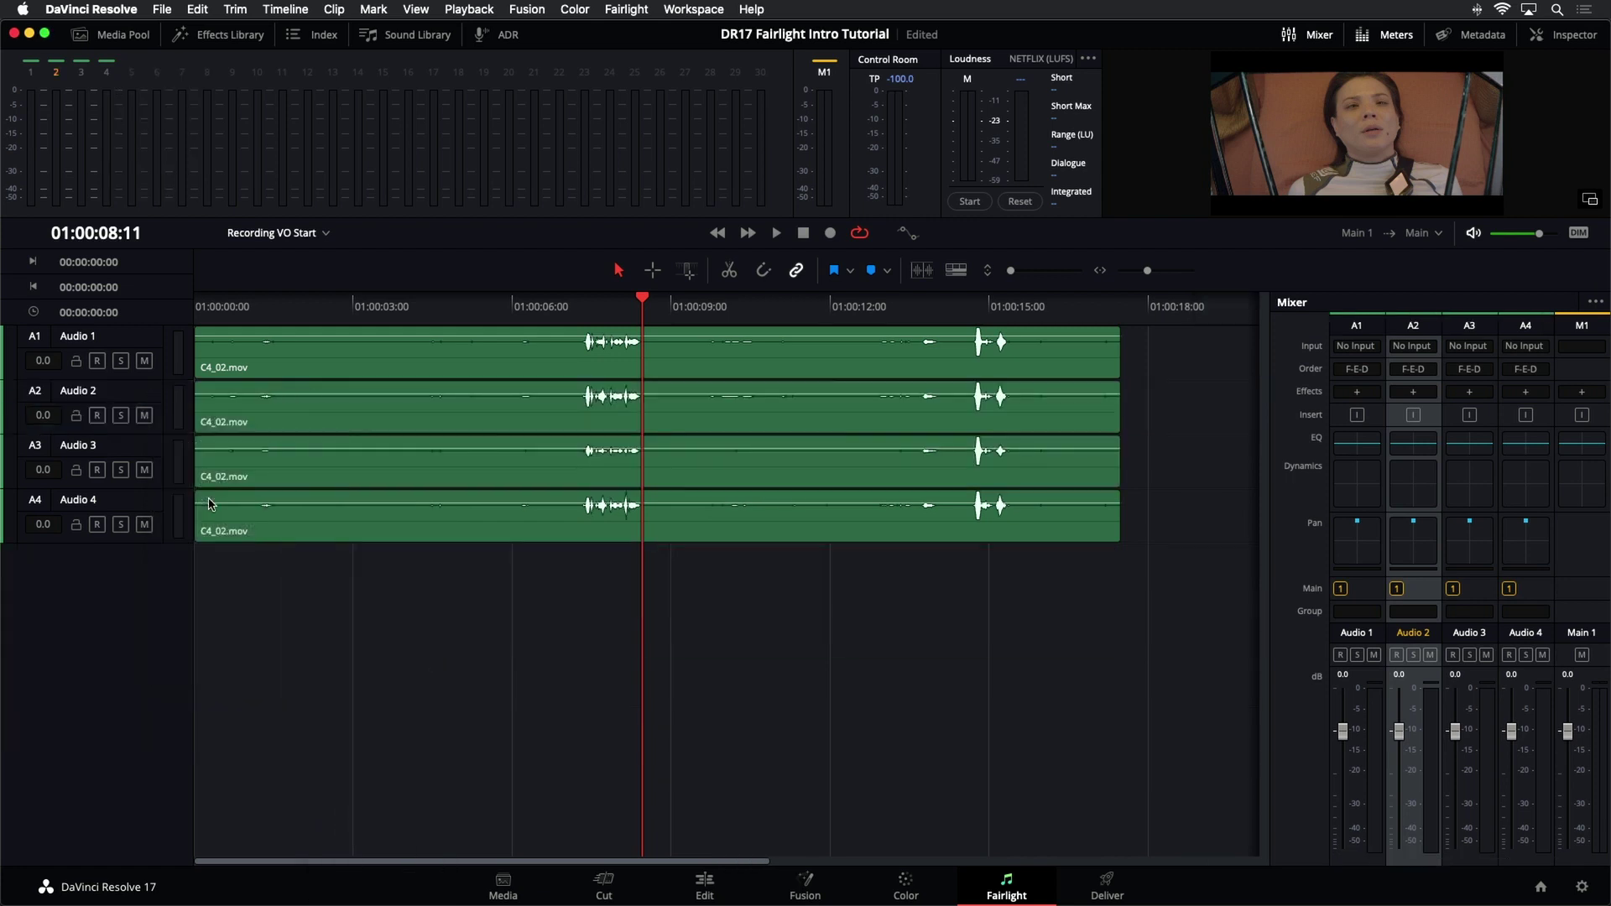
click(576, 303)
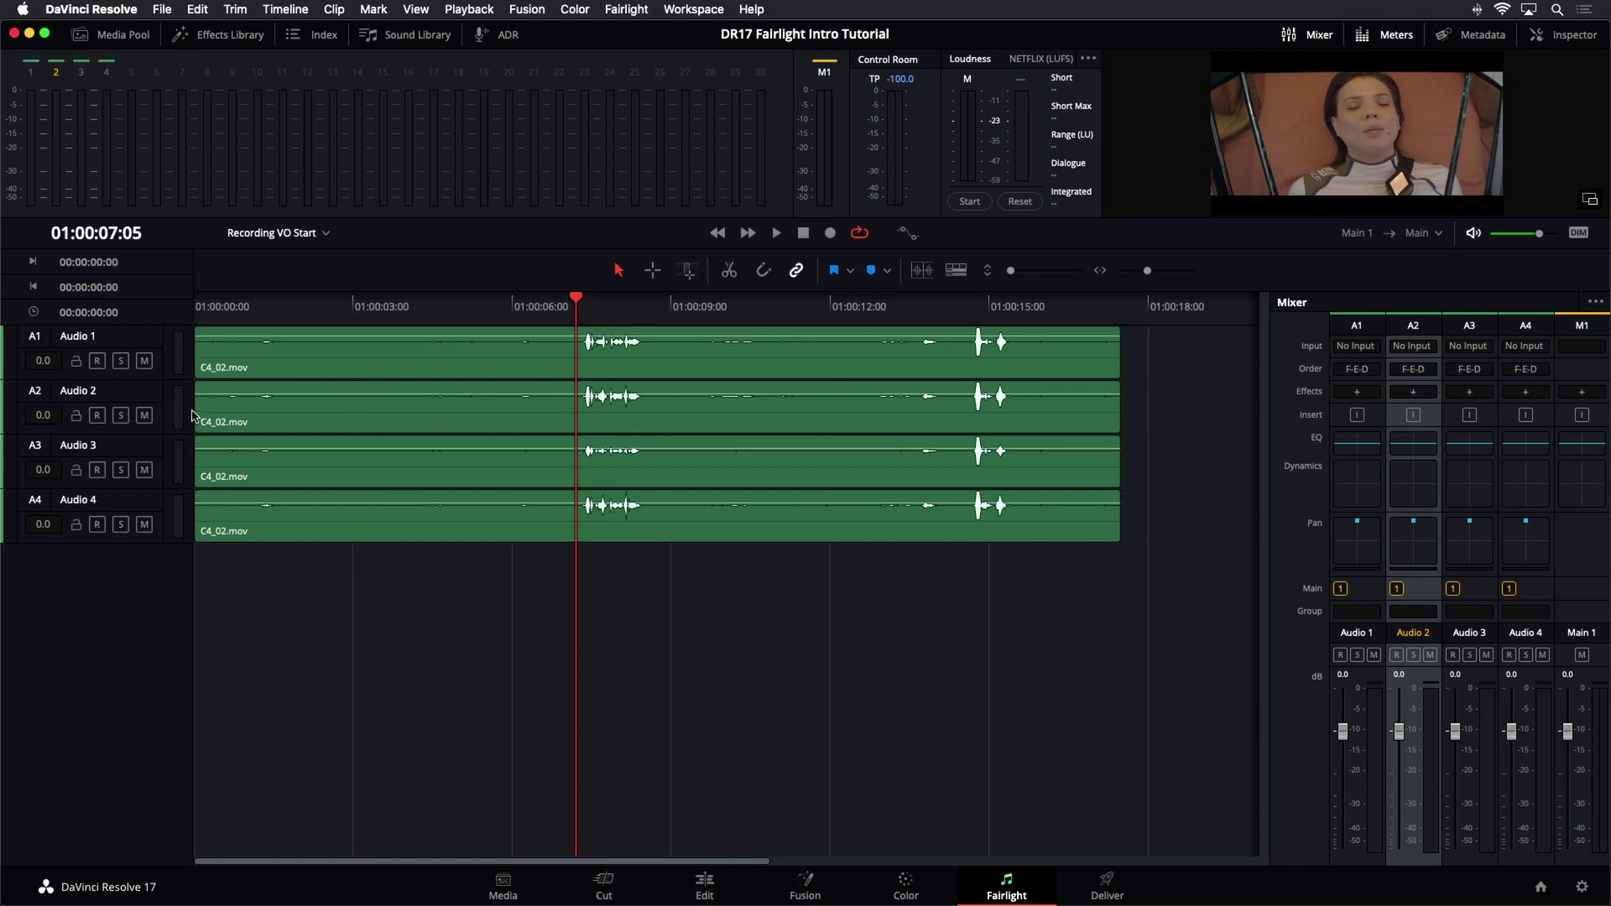
Delete the C4_02.mov clips on Audio 2, Audio 3 and Audio 4, and remove the empty tracks.
drag(614, 617, 590, 406)
key(Delete)
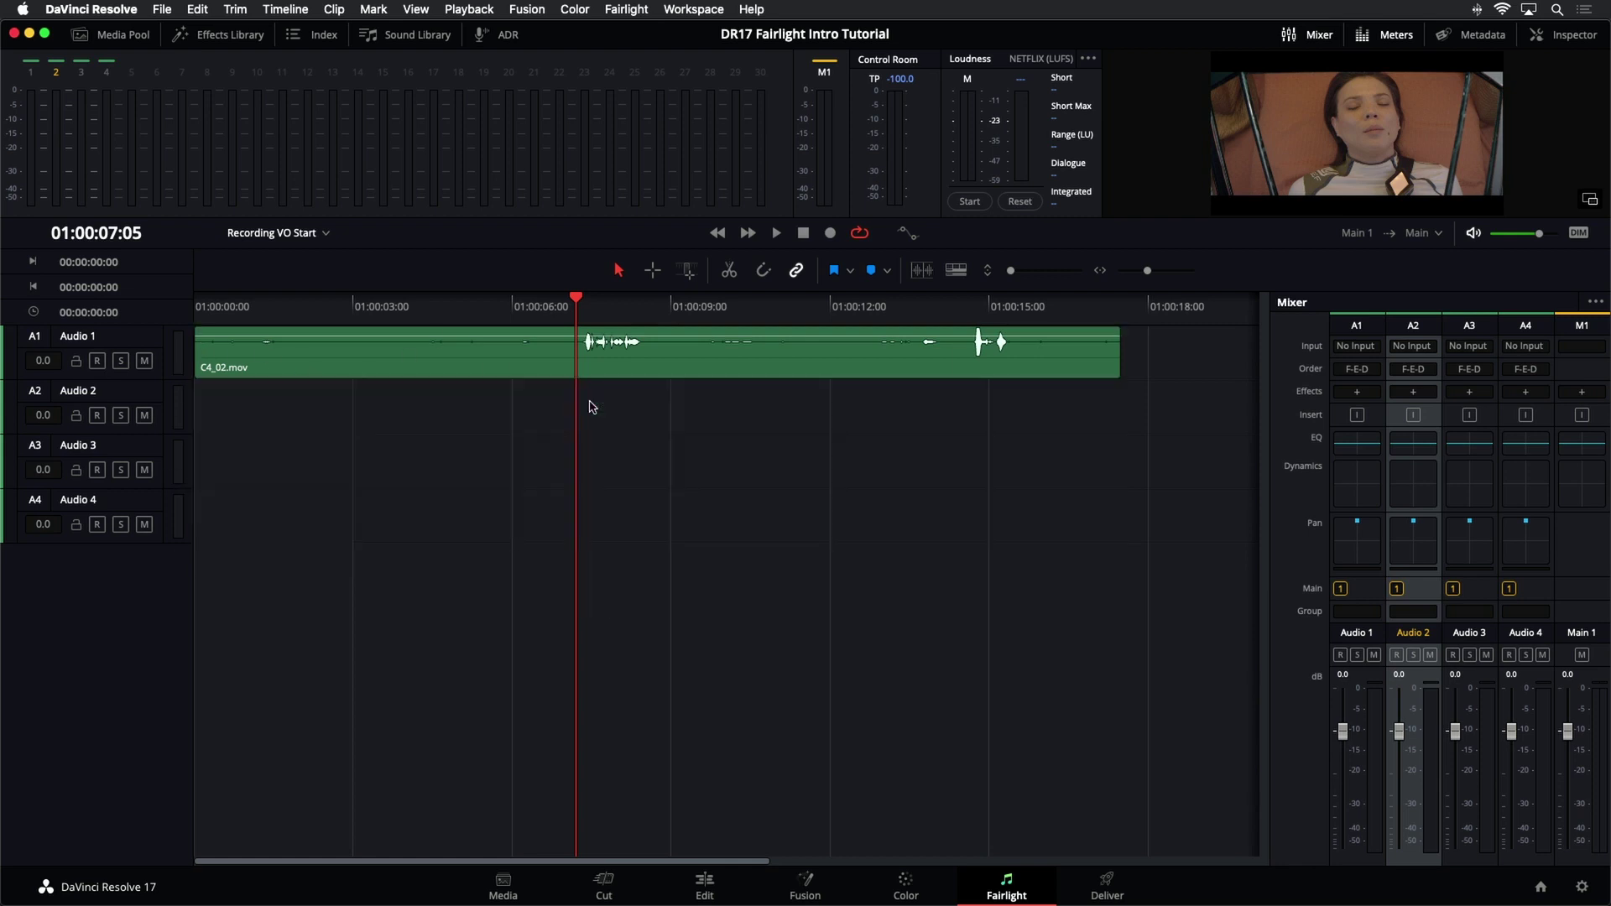
right_click(147, 392)
click(167, 495)
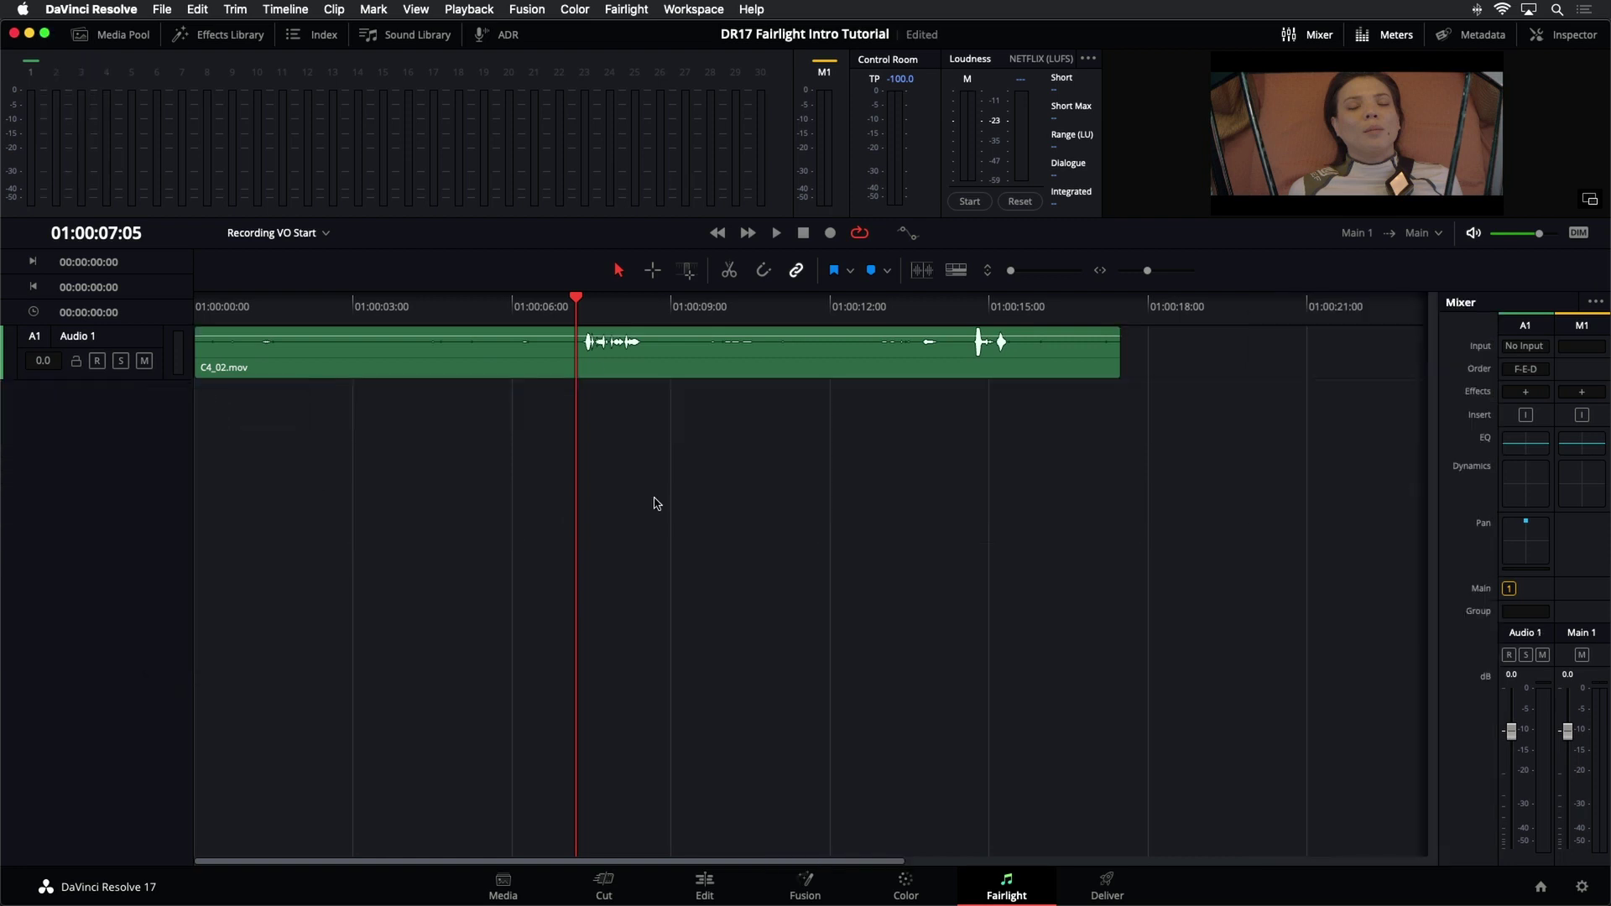
Adjust the Audio 1 track height for a larger waveform and play the dialogue from 01:00:06:15.
drag(168, 387, 180, 529)
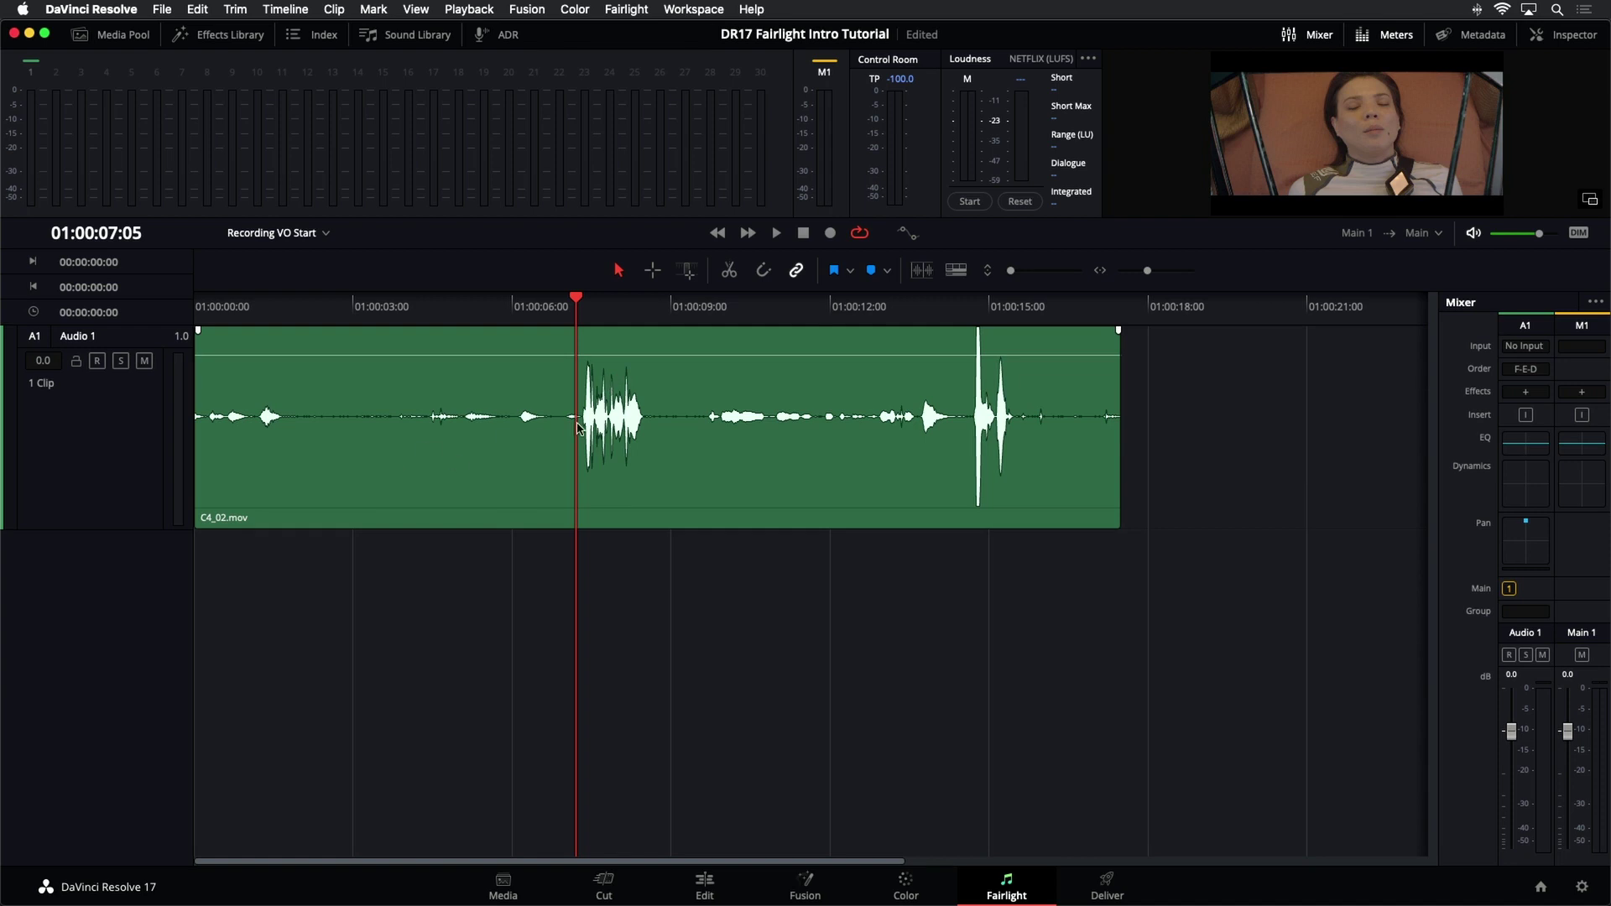
click(545, 307)
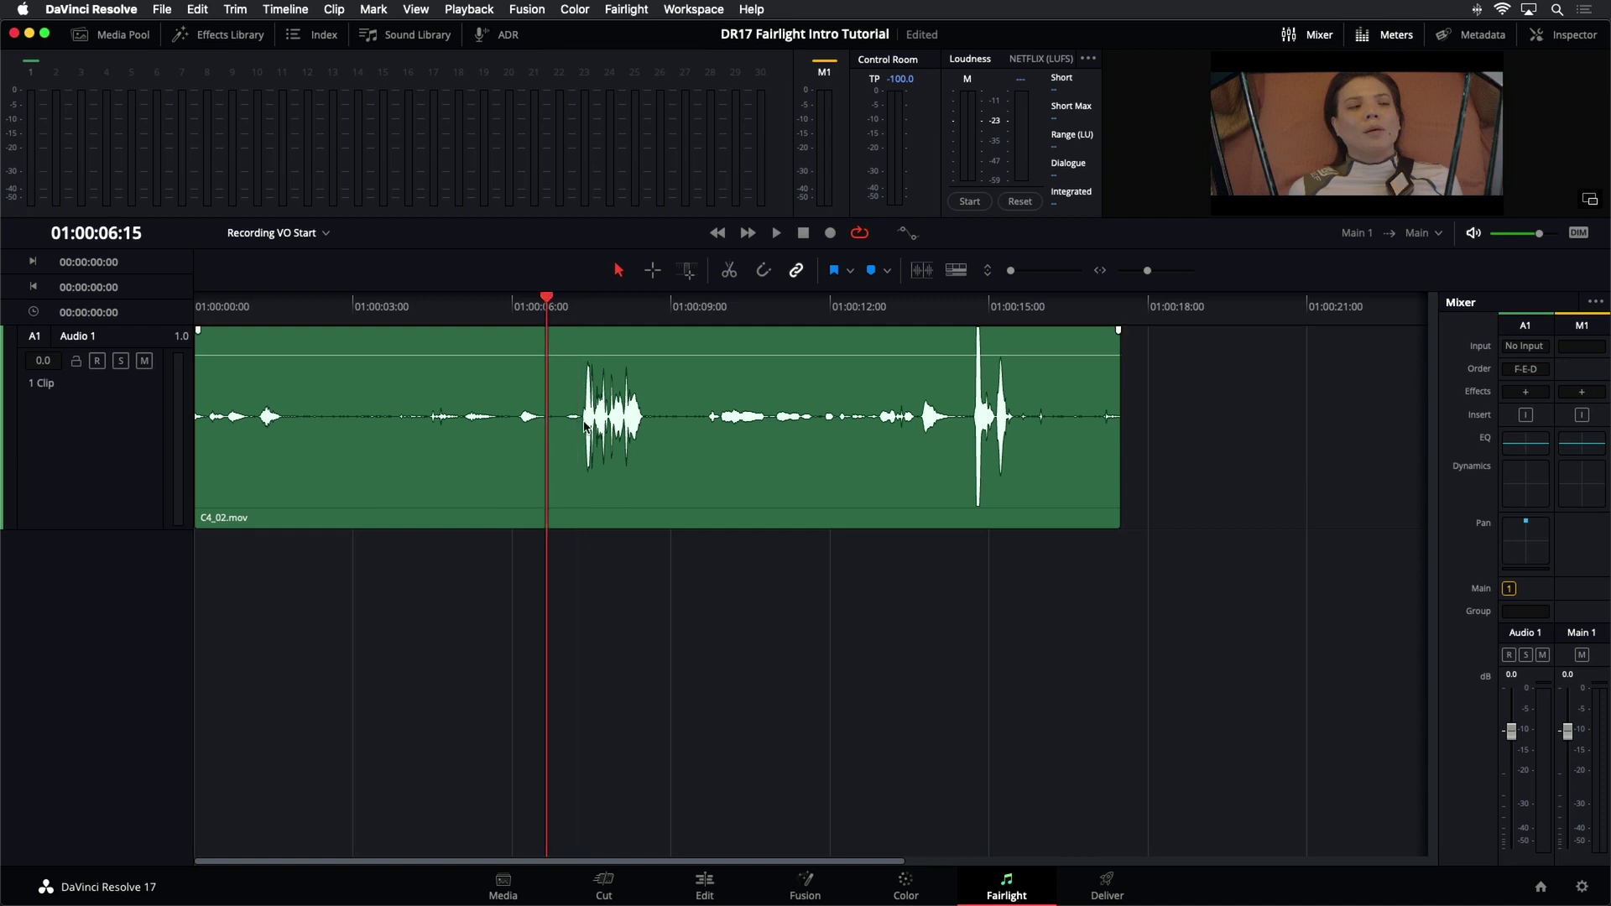
key(space)
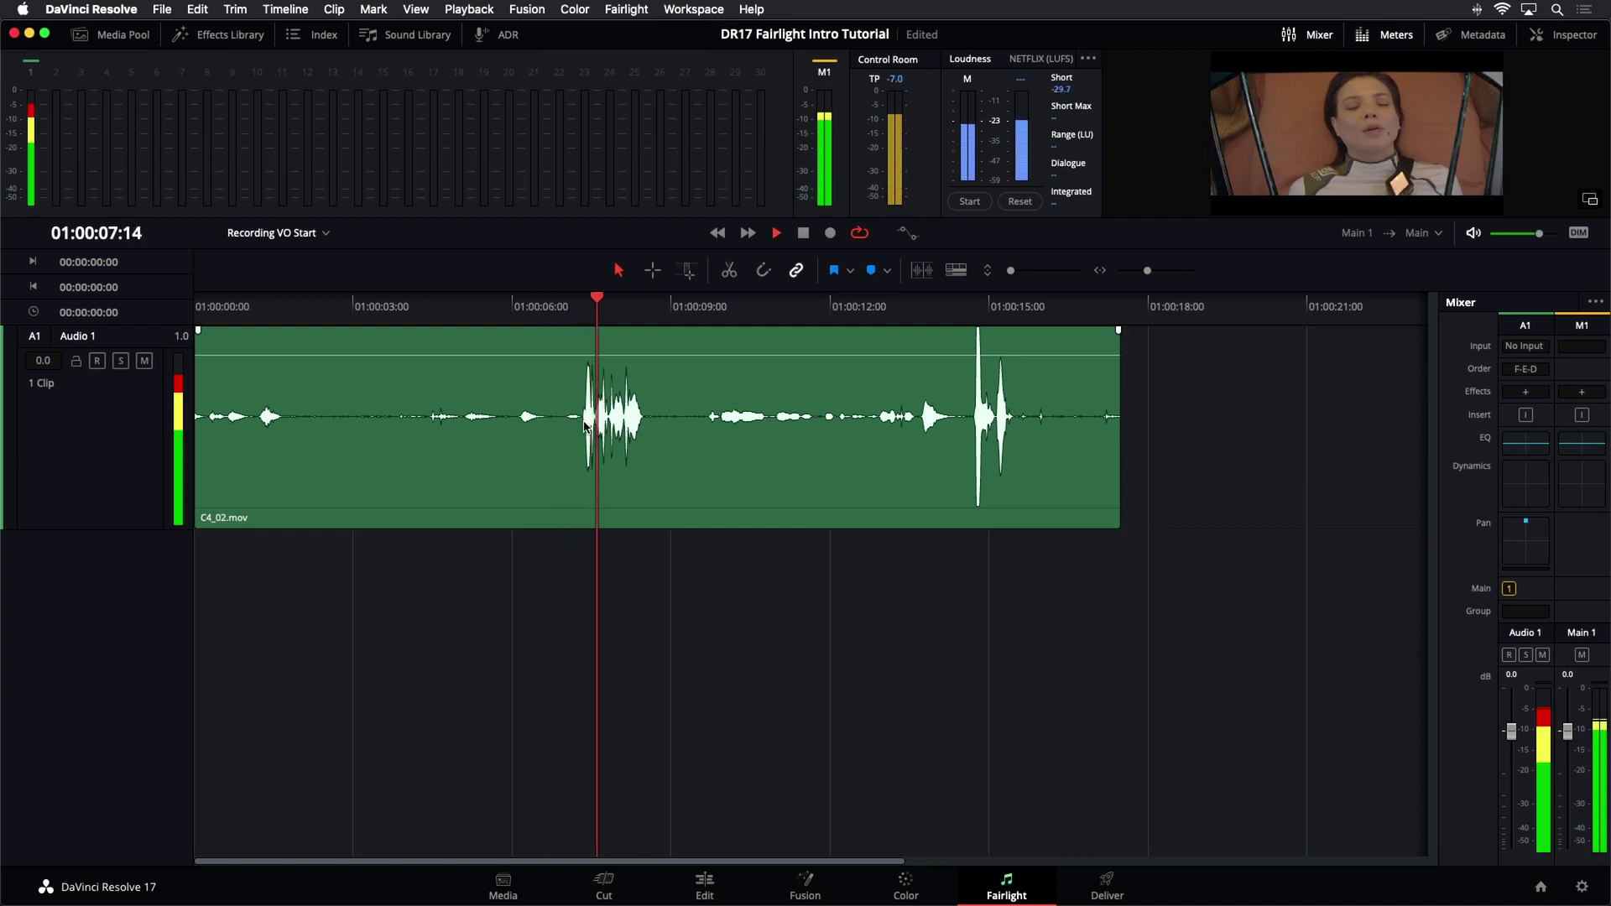
key(space)
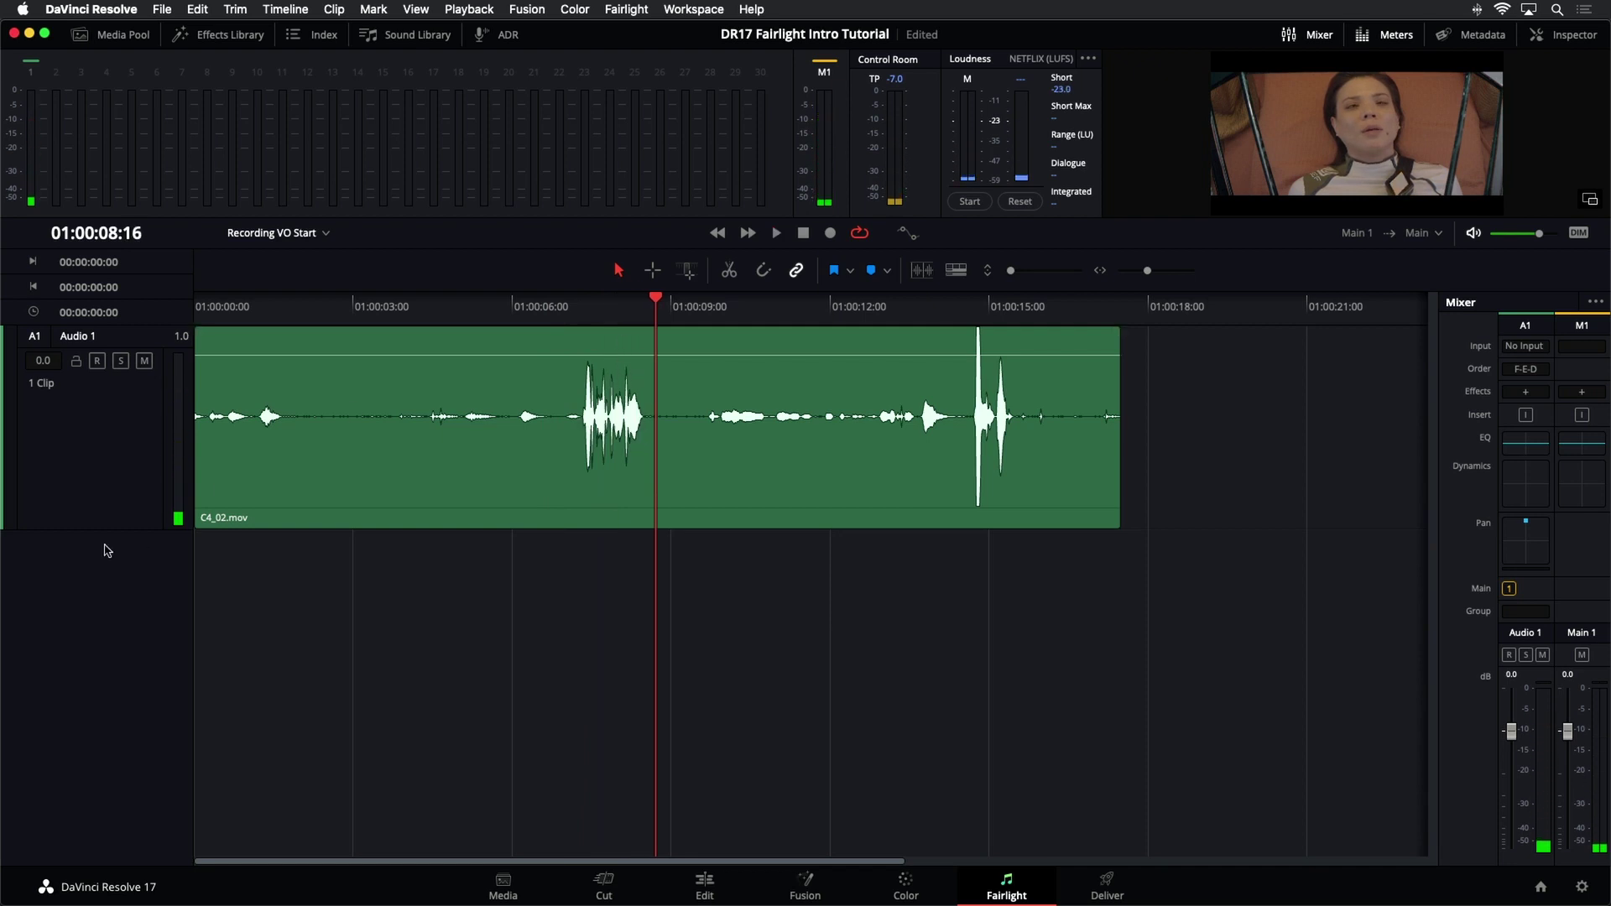
drag(118, 529, 121, 473)
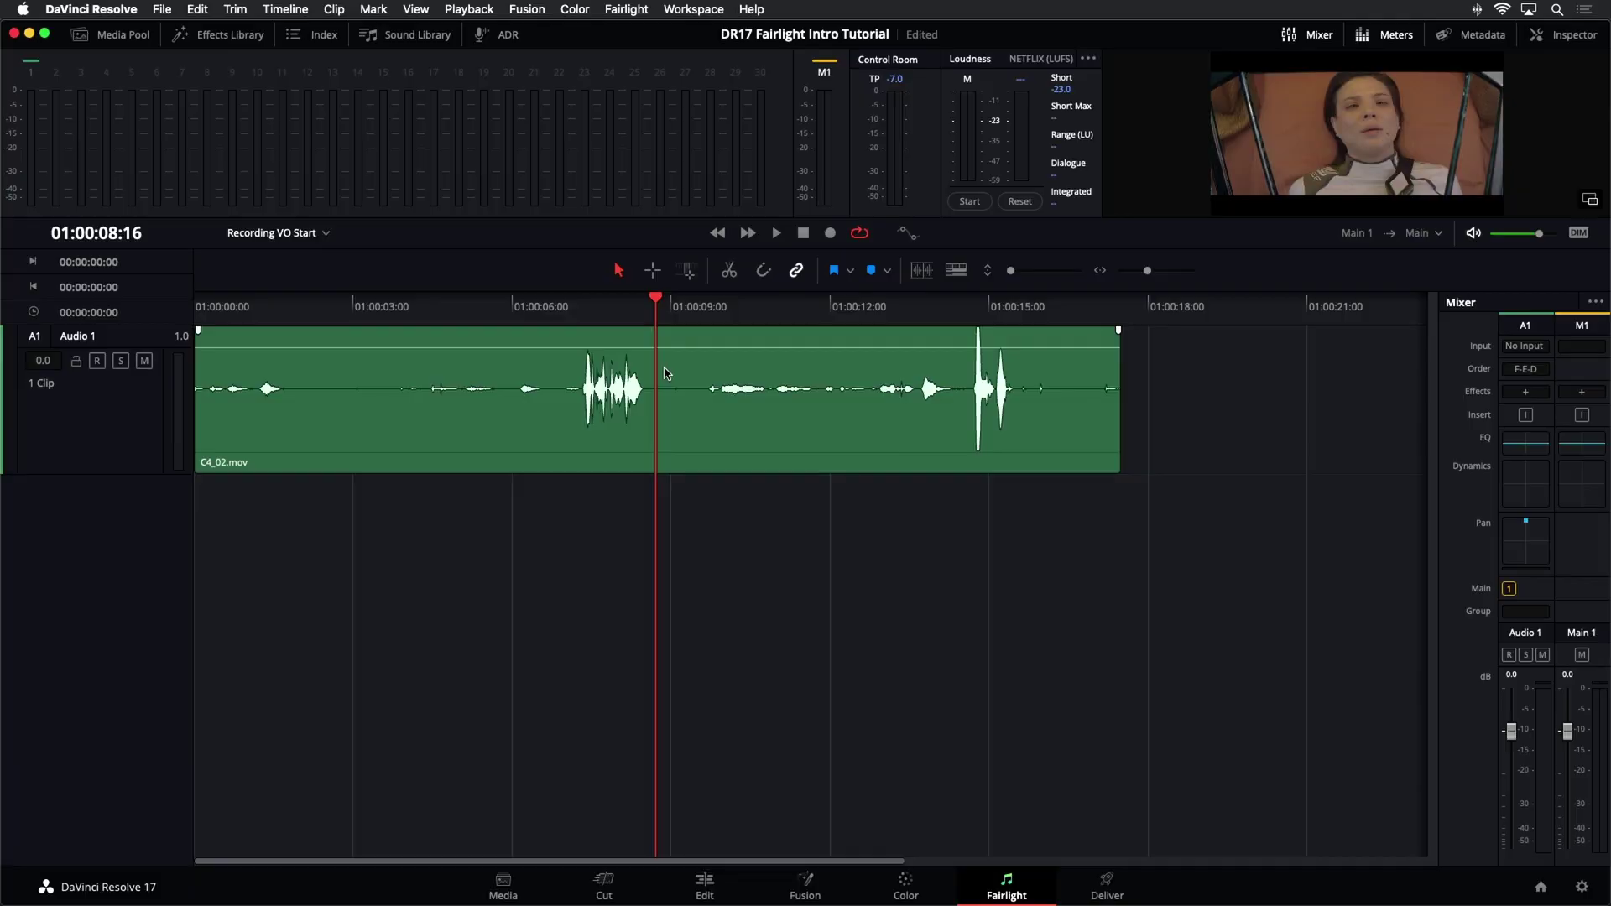
Set the C4_02.mov clip's mono source channel to Embedded Channel 5 in its clip attributes.
right_click(665, 370)
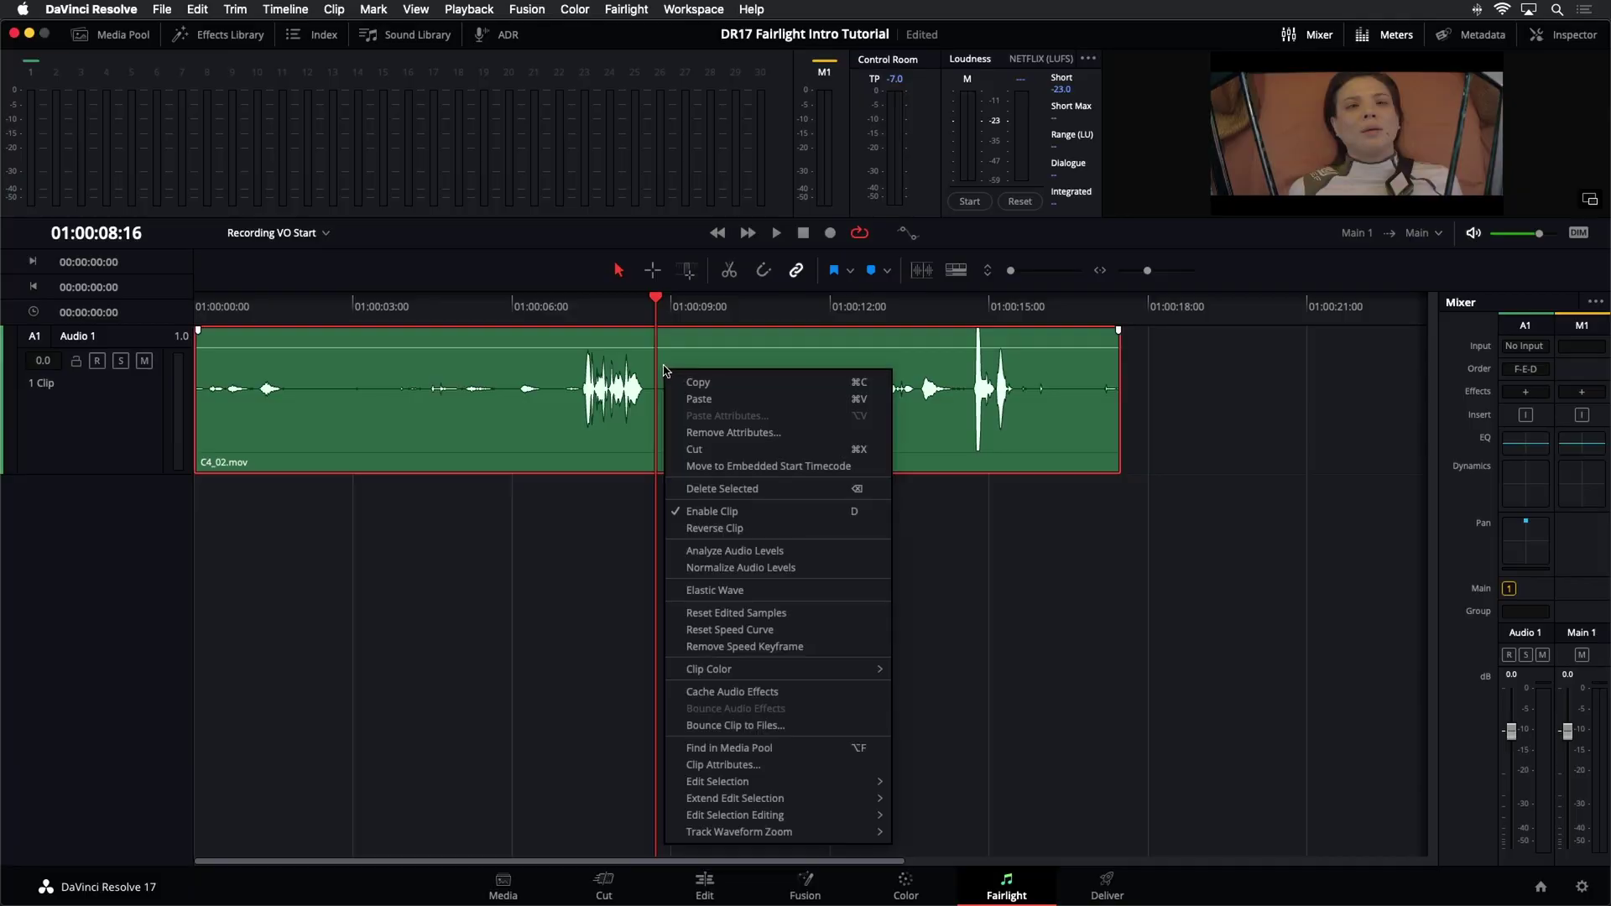
click(692, 766)
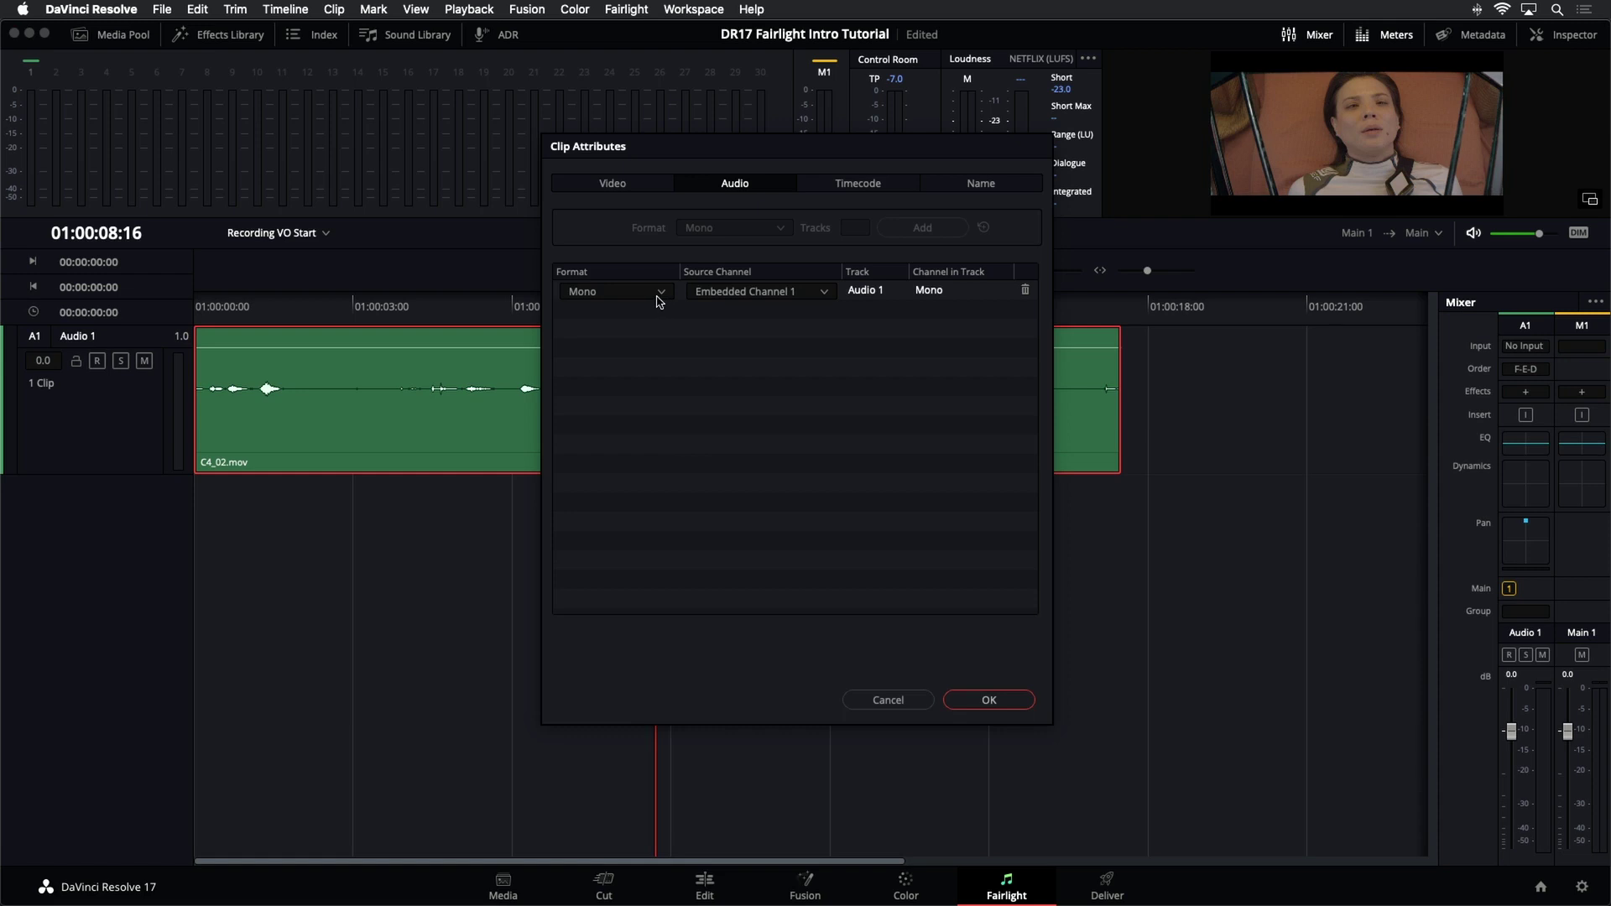
click(822, 292)
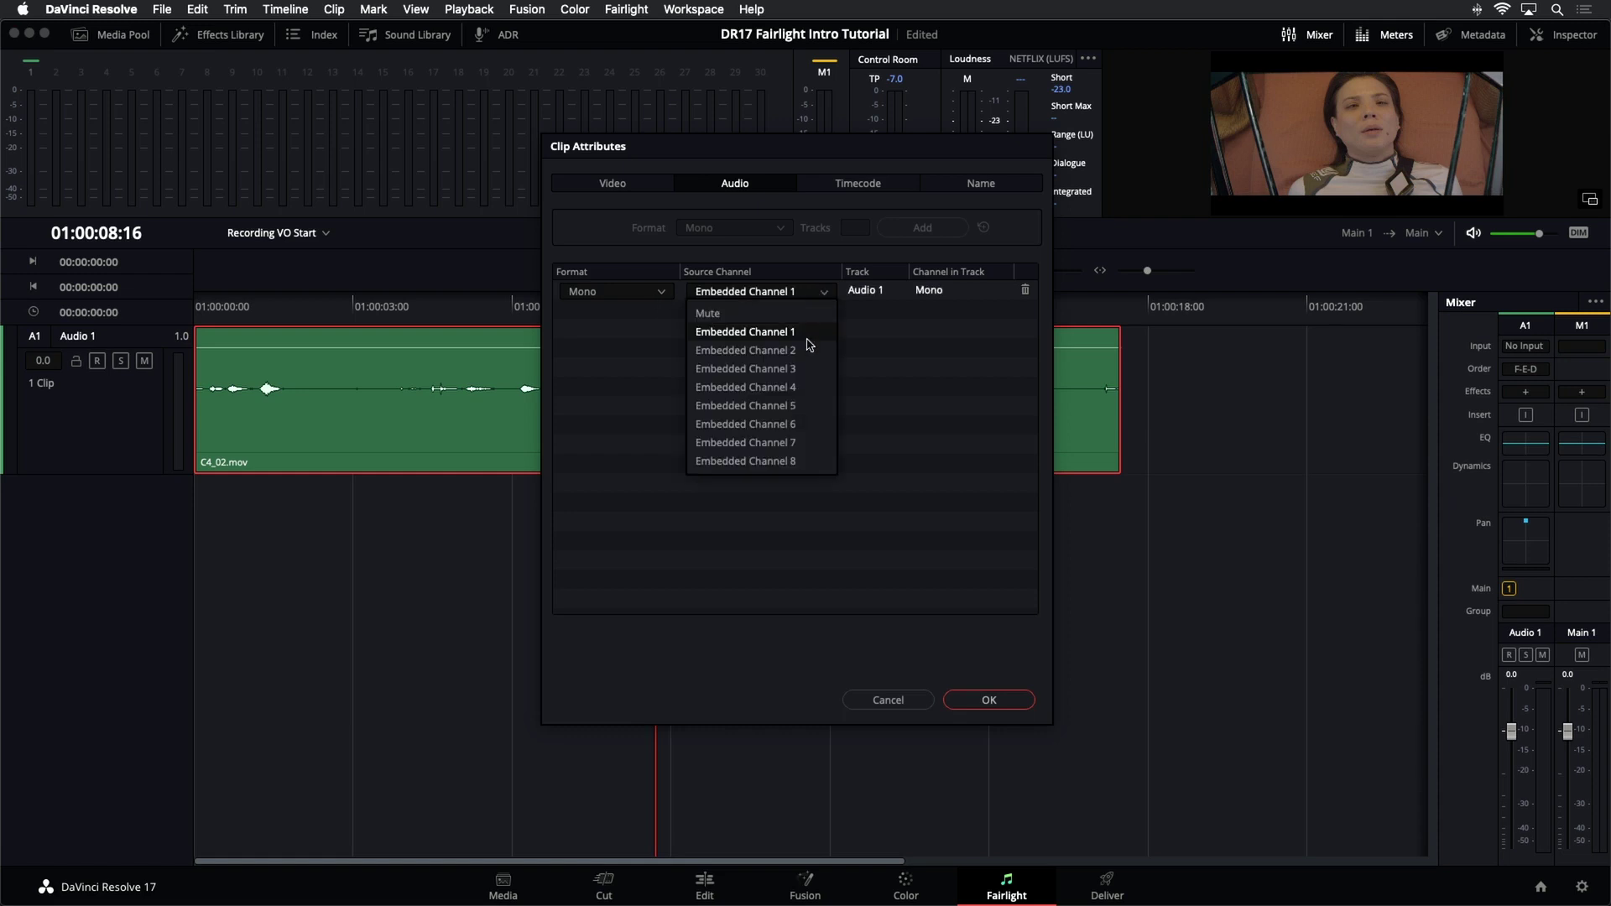
click(799, 407)
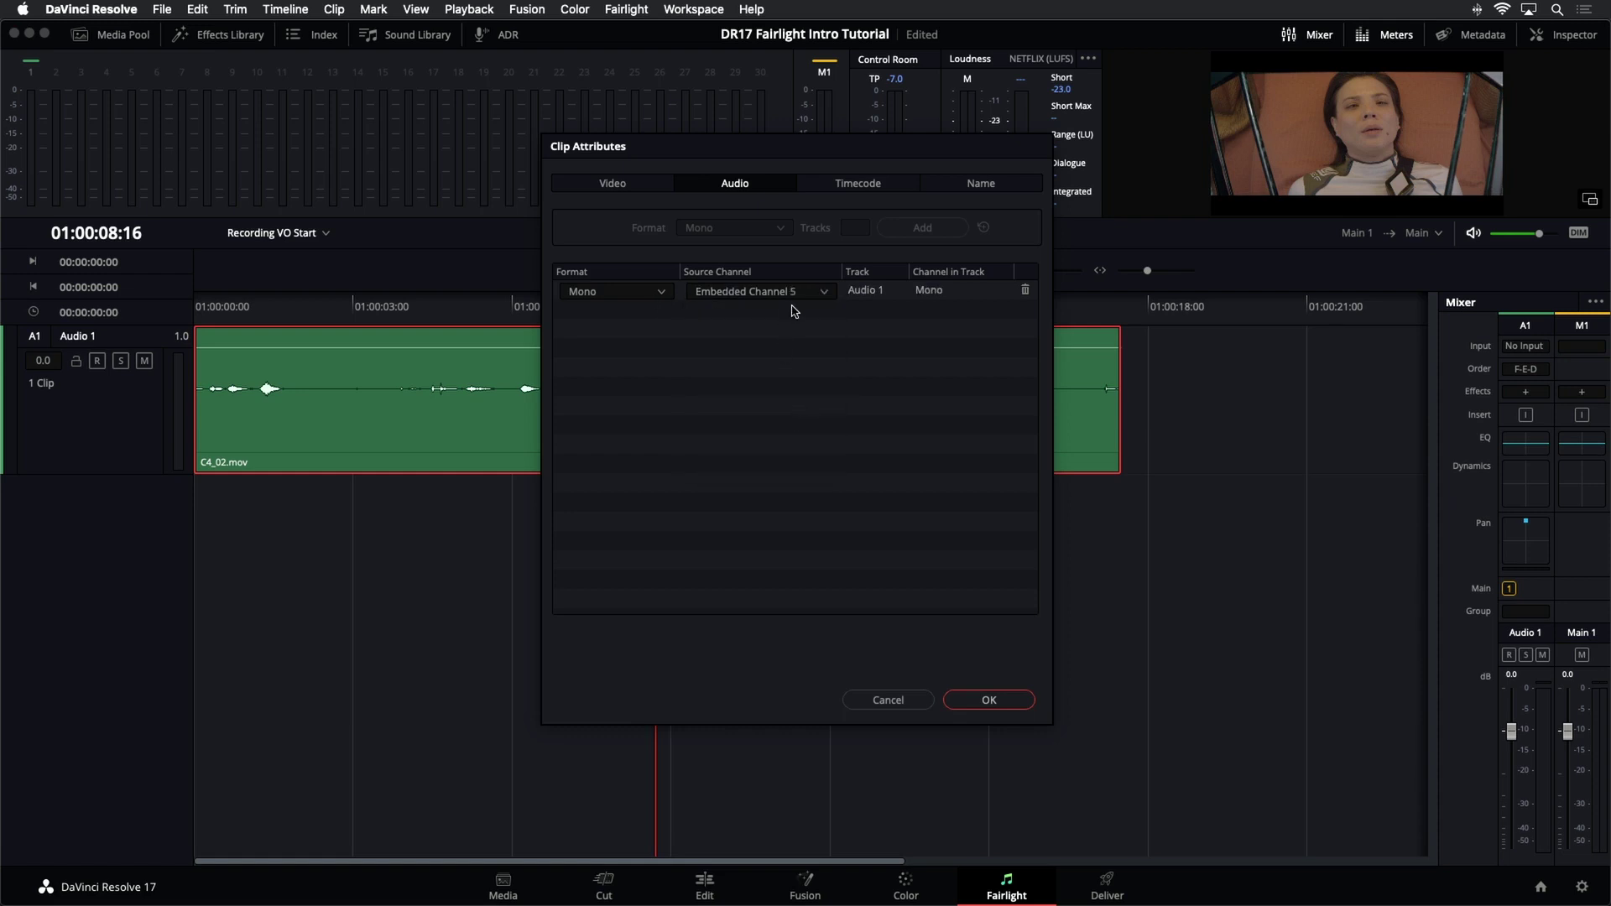
click(978, 700)
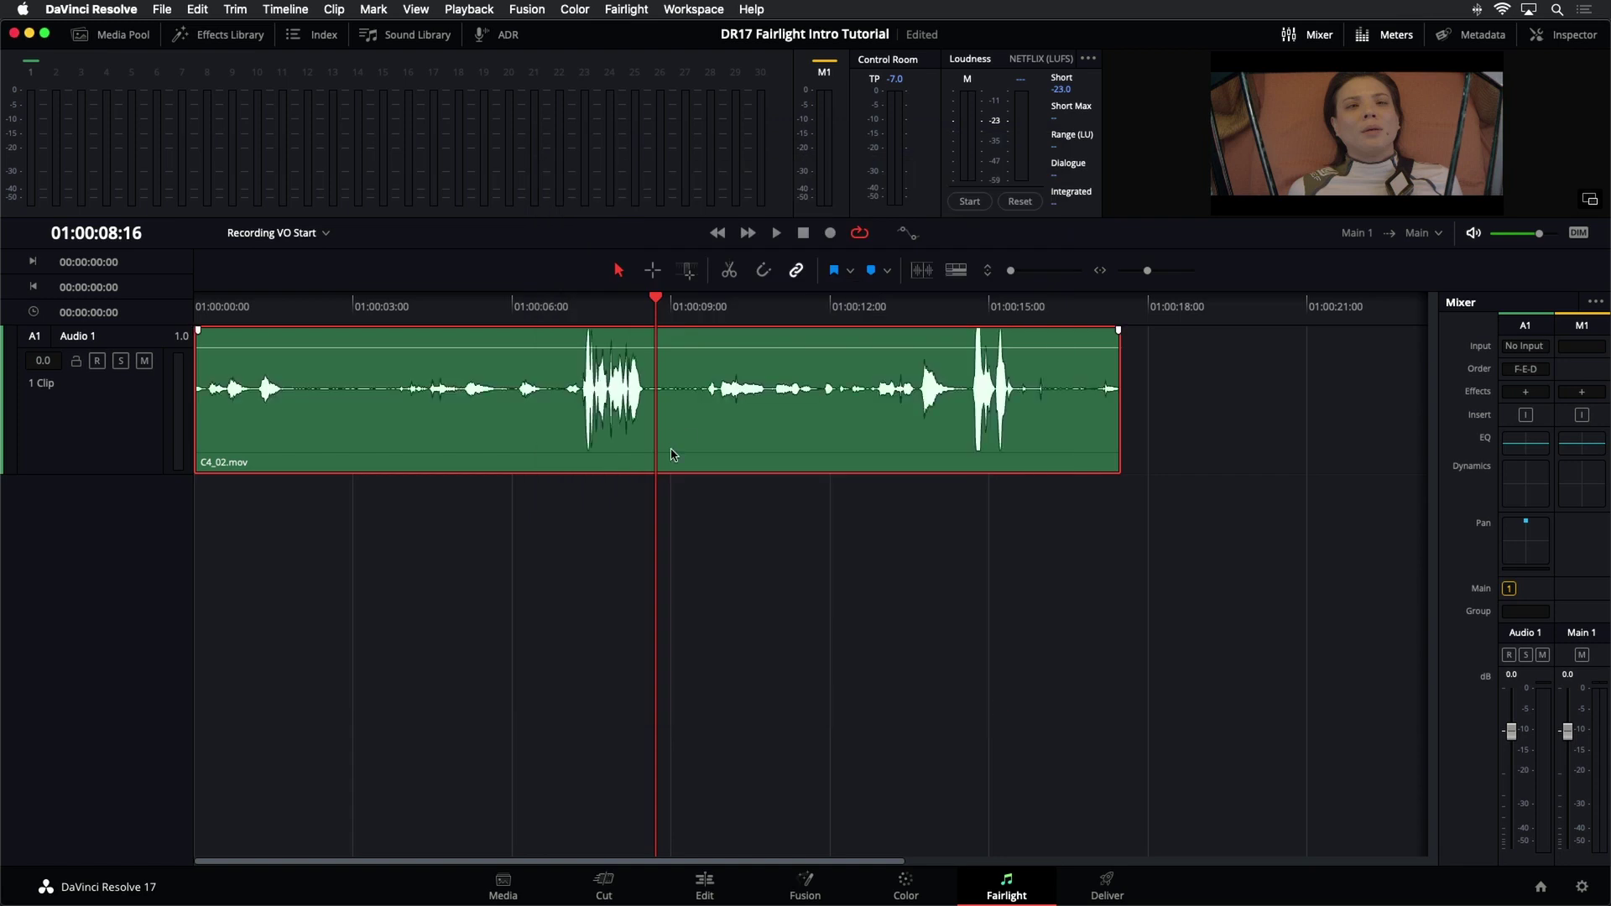
Switch the C4_02.mov clip's mono source channel to Embedded Channel 6 in its clip attributes.
right_click(693, 458)
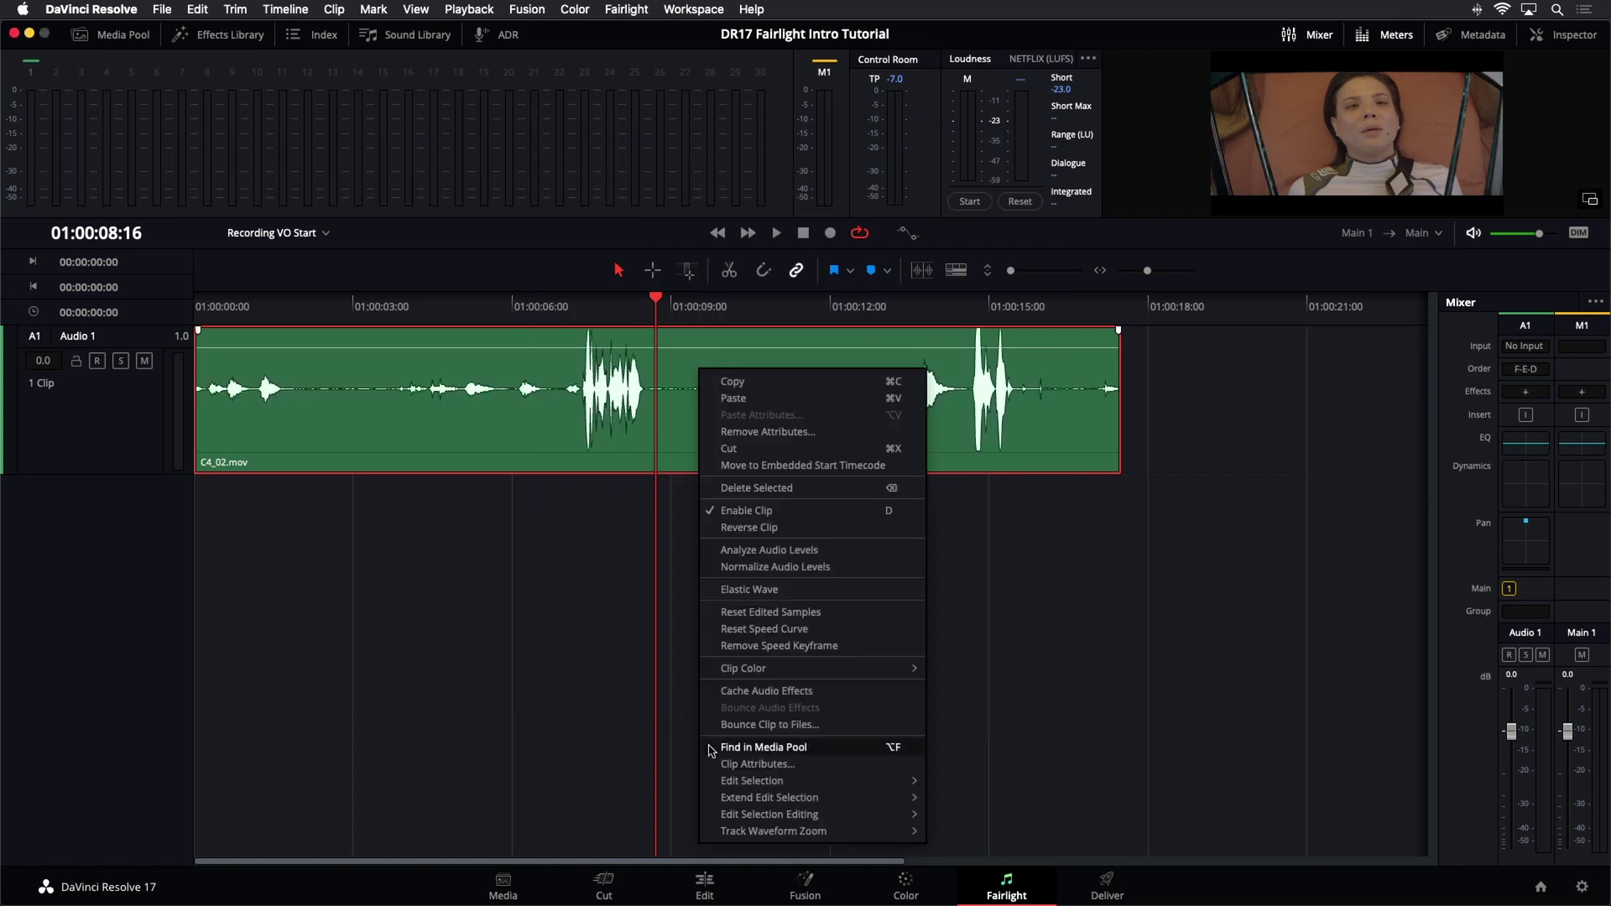
click(738, 763)
click(758, 292)
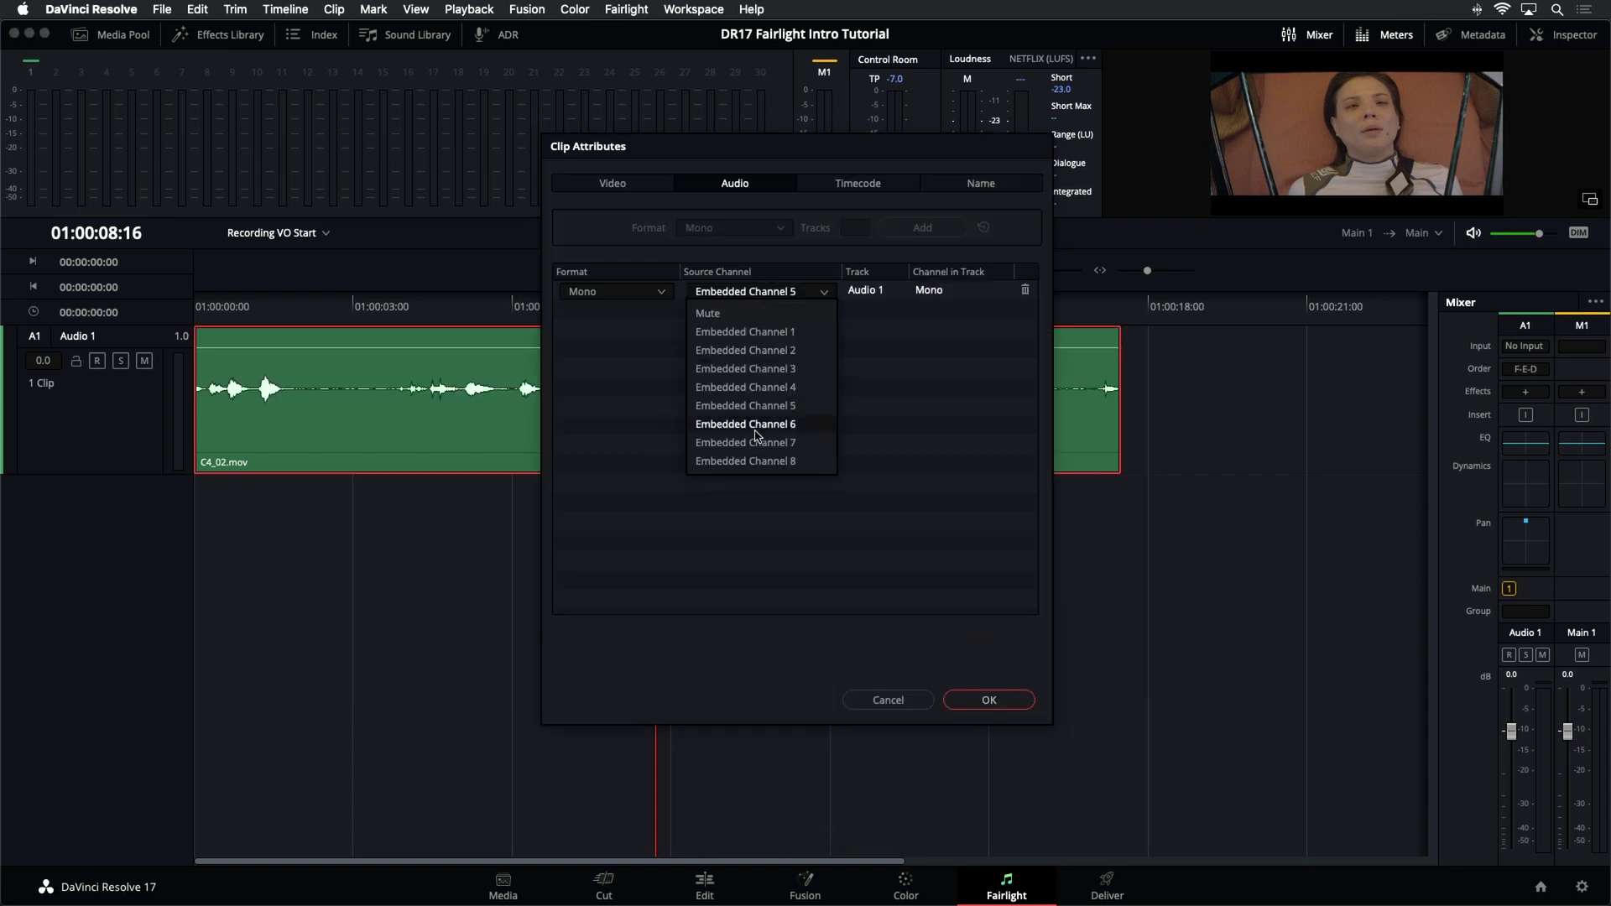
click(759, 424)
click(982, 699)
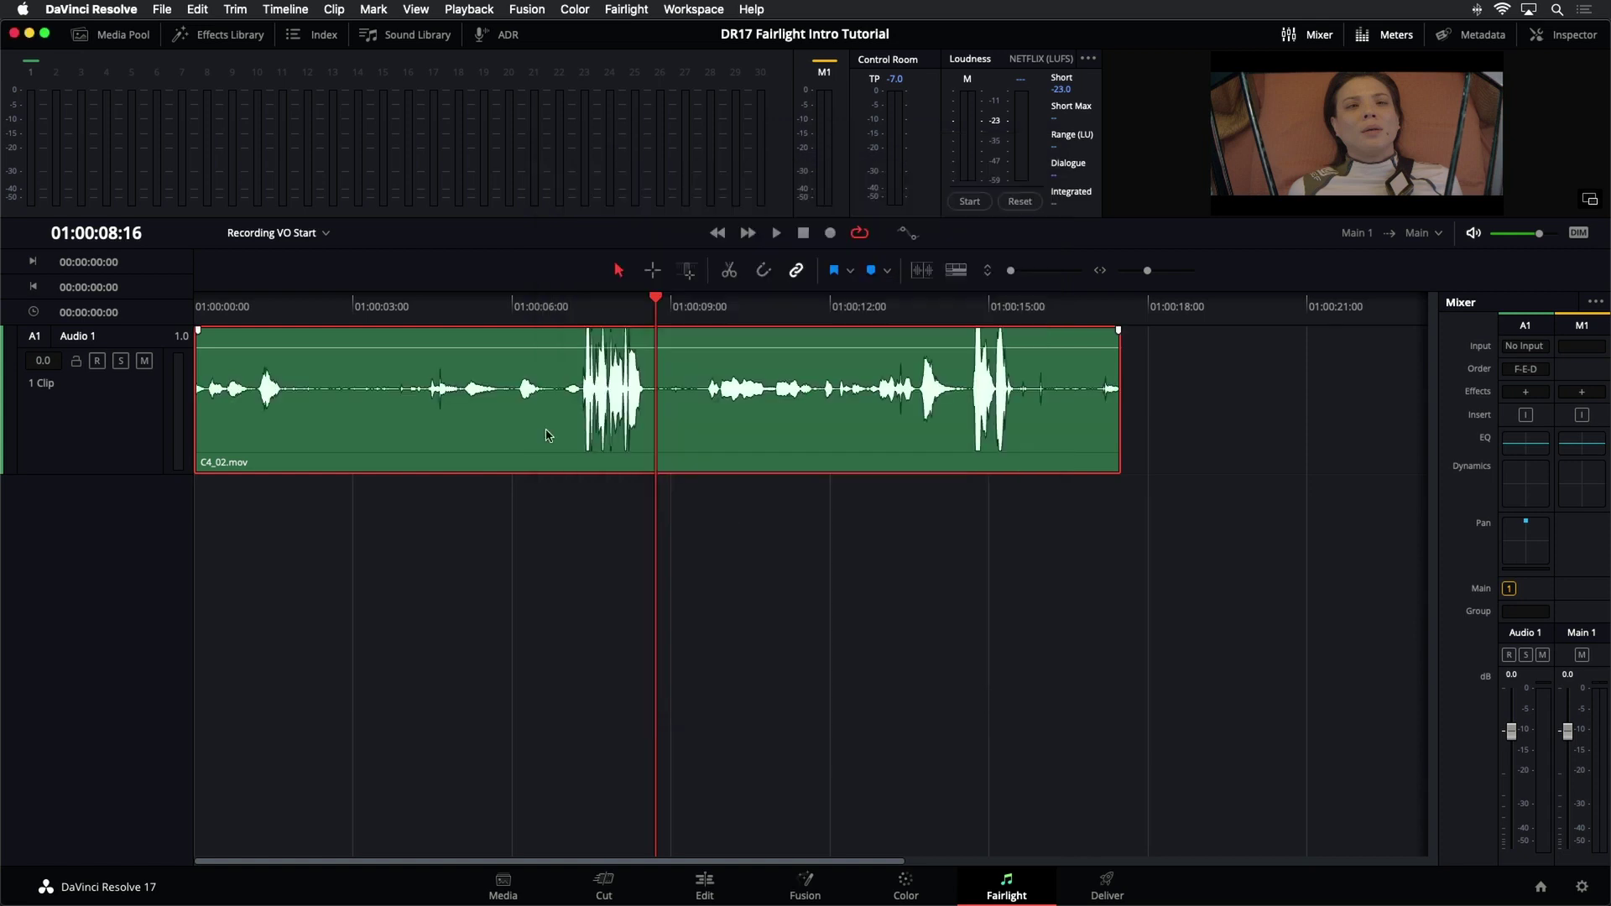
Lower the C4_02.mov clip's volume level slightly and play around the playhead to check it.
drag(687, 346, 687, 356)
key(slash)
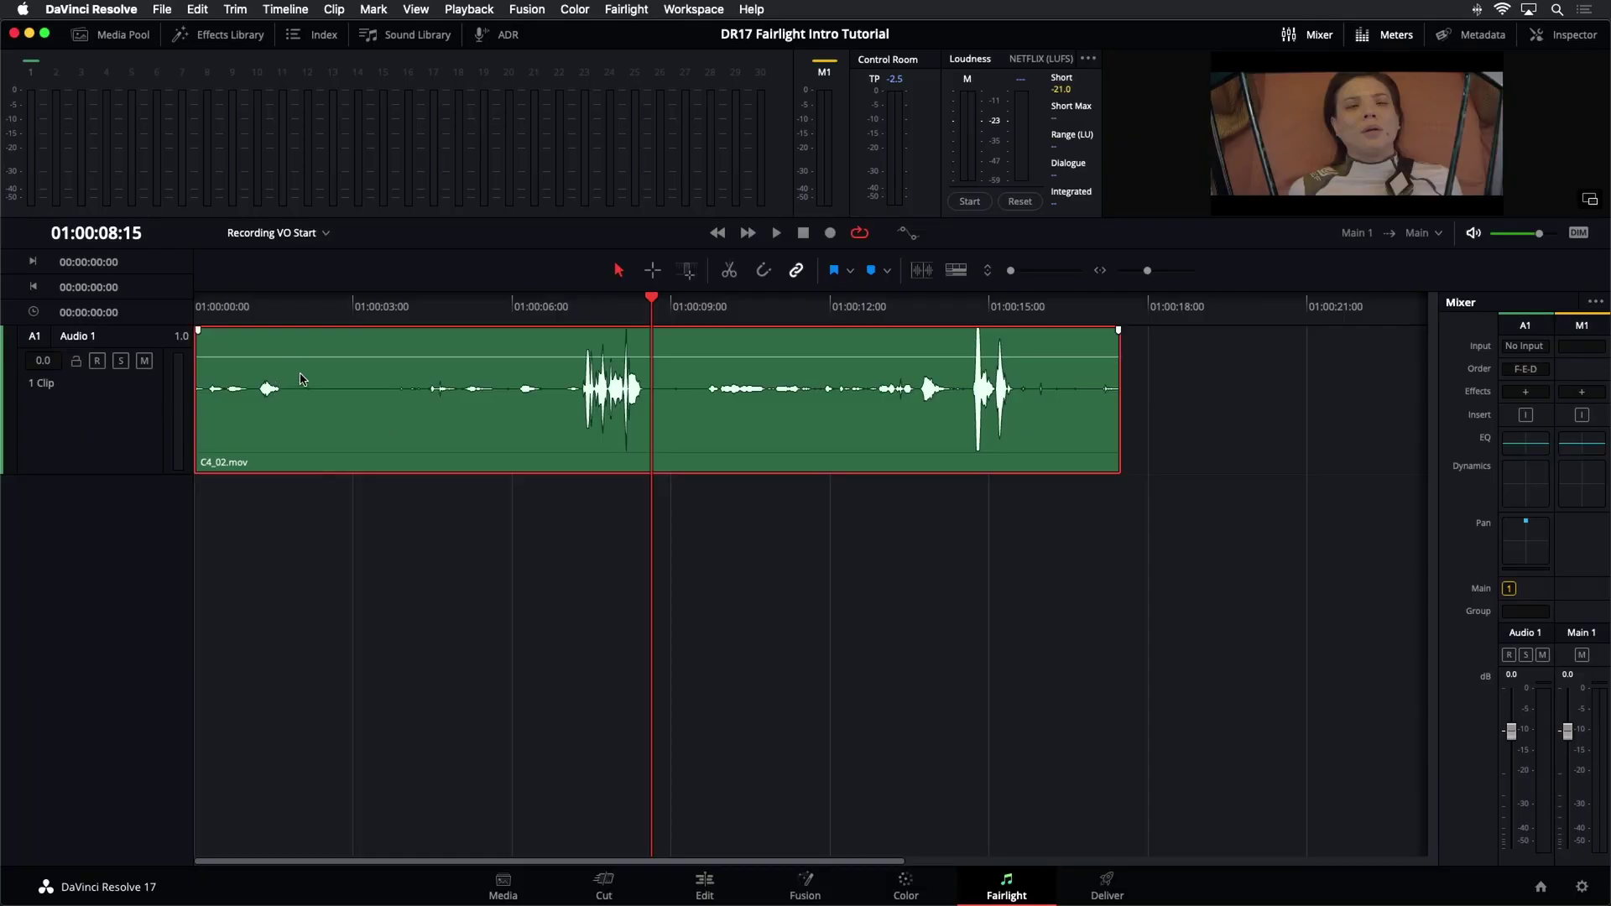
Change the Audio 1 track type to Adaptive 4.
right_click(302, 379)
click(368, 696)
click(92, 432)
right_click(100, 392)
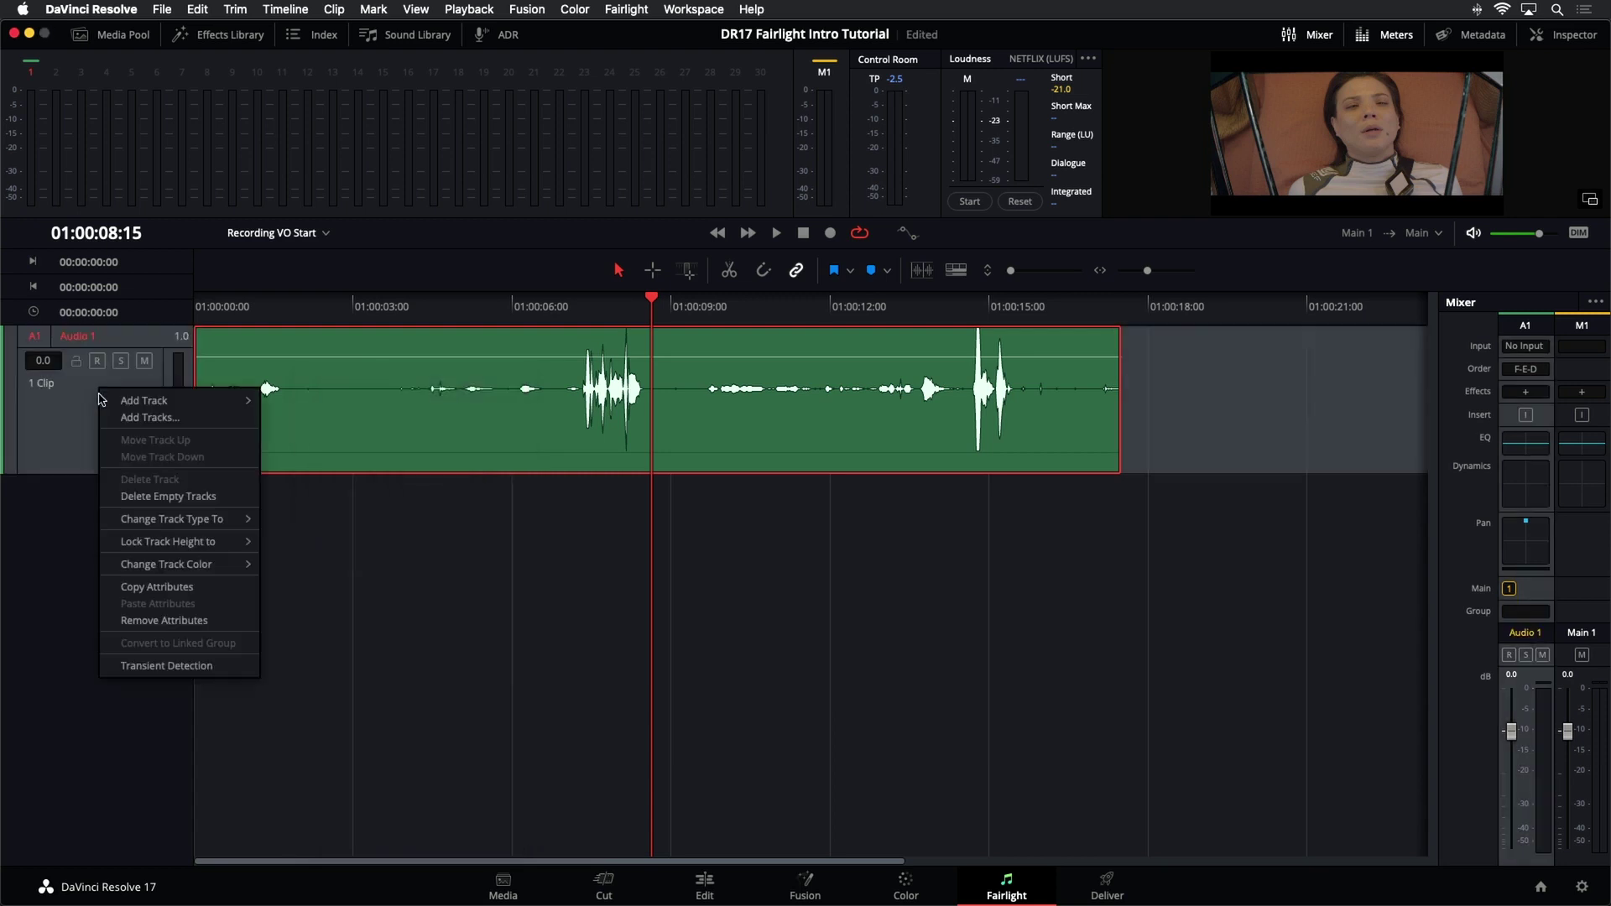
mouse_move(242, 521)
mouse_move(366, 594)
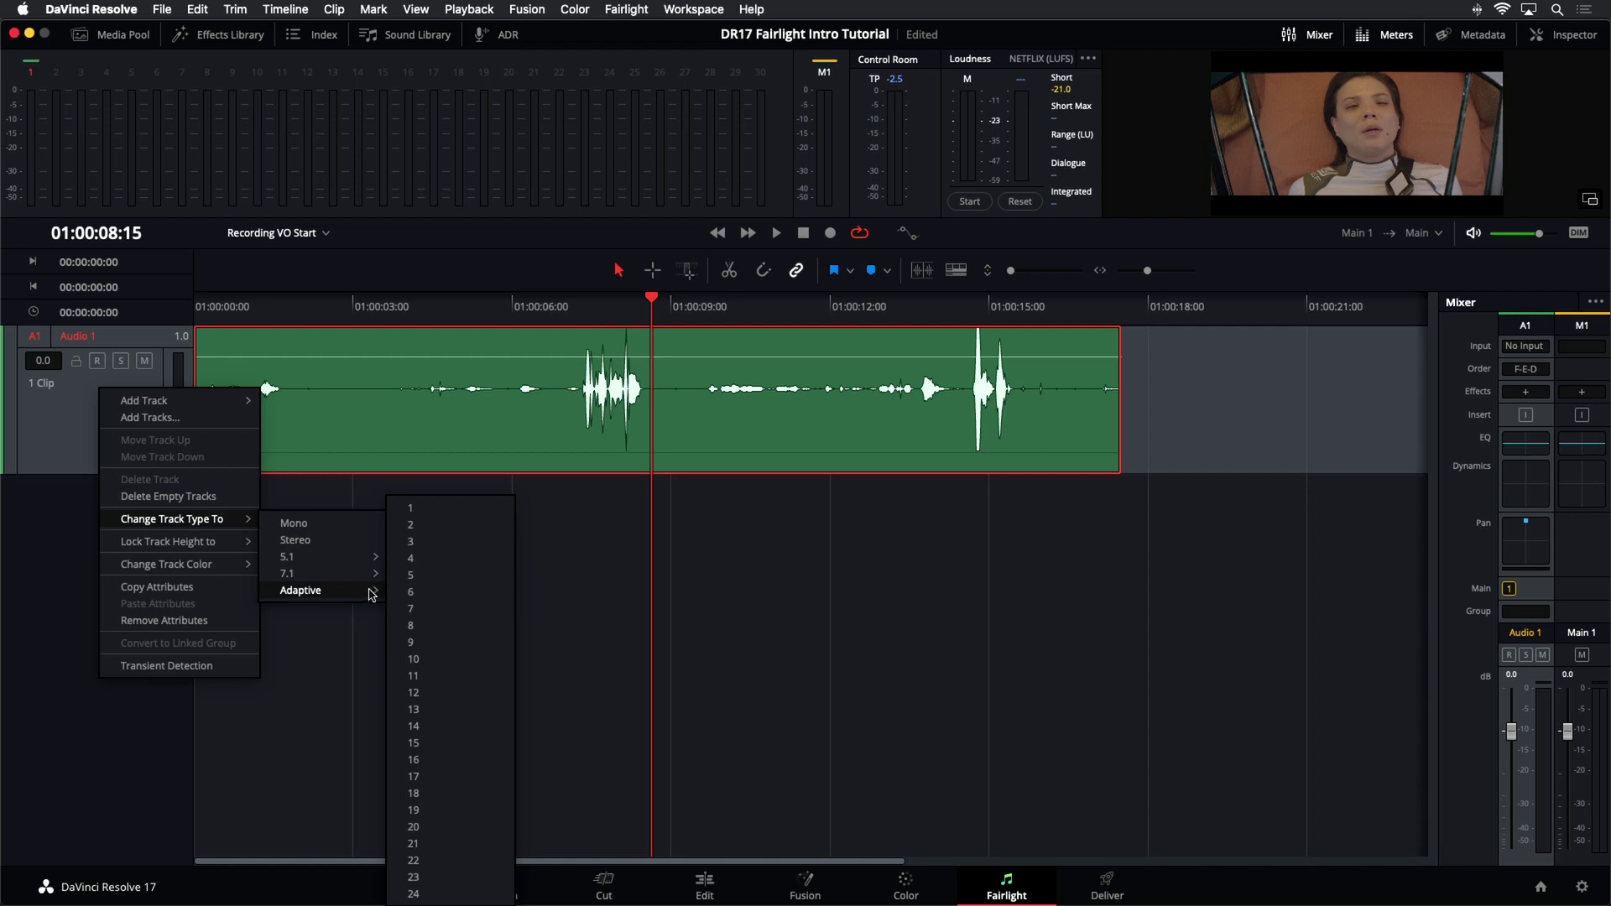
click(409, 558)
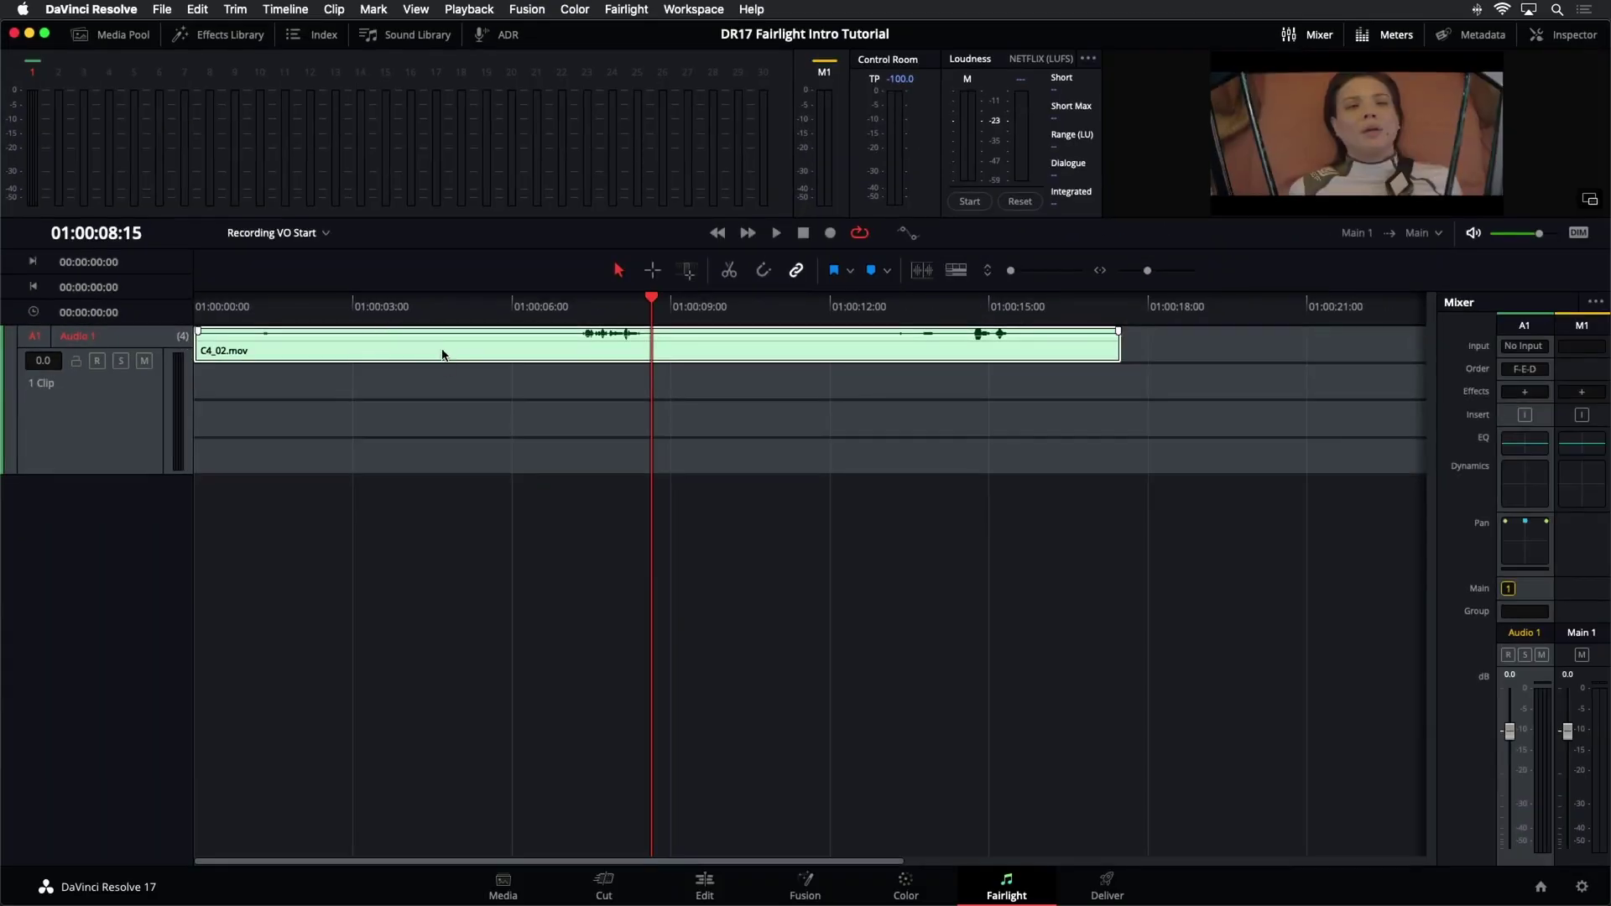
Set the C4_02.mov clip's audio format to Adaptive 4 in its clip attributes.
right_click(520, 349)
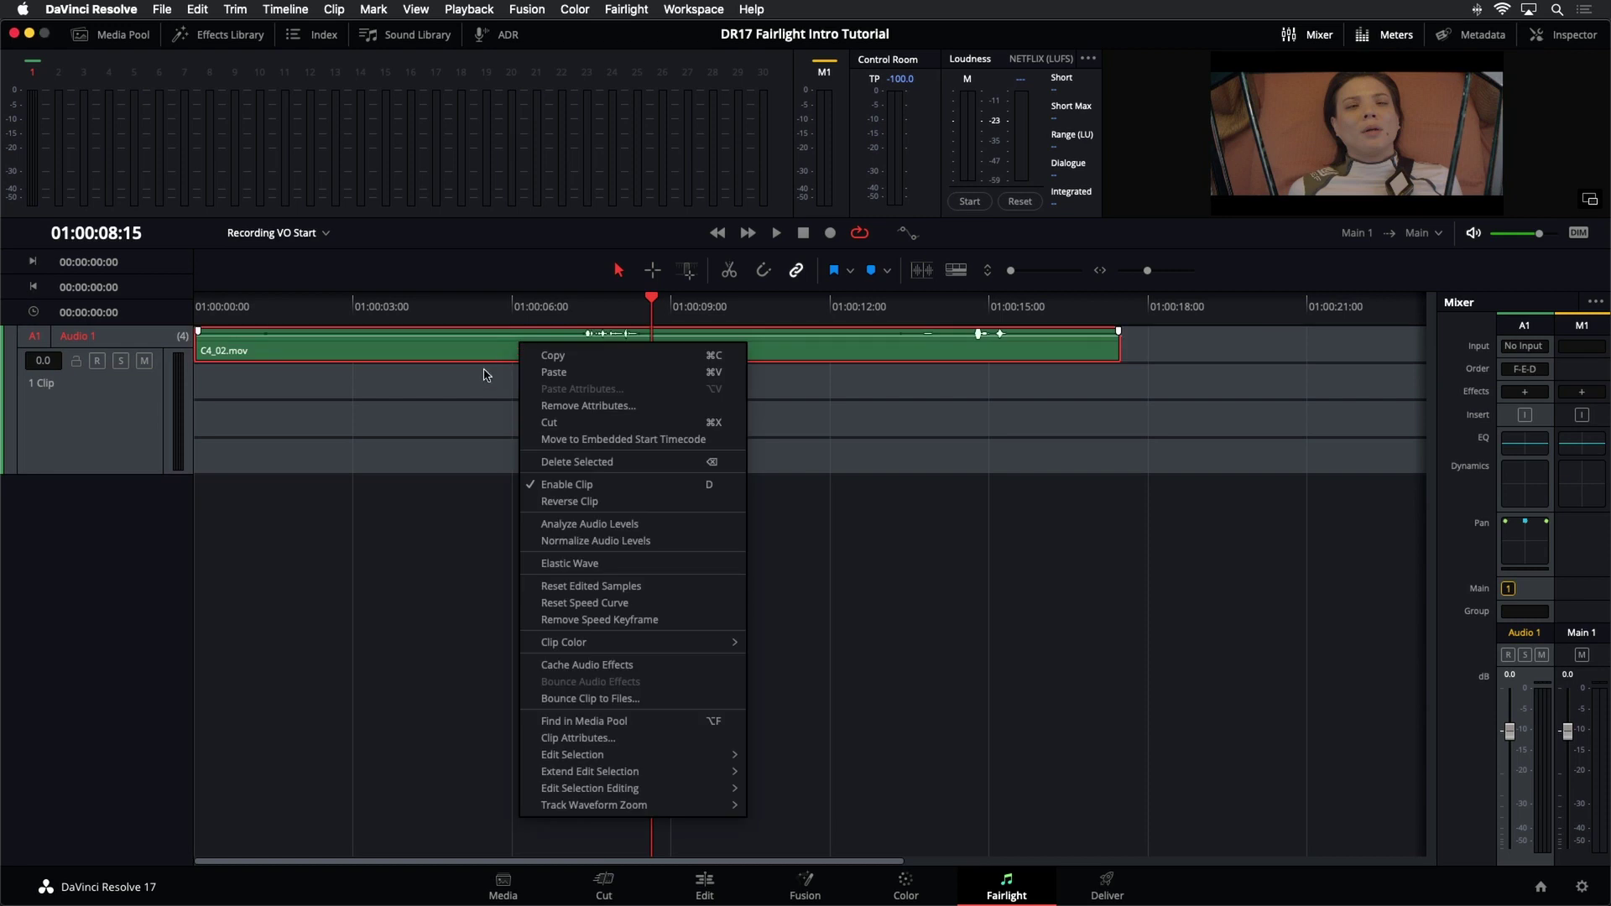
click(554, 740)
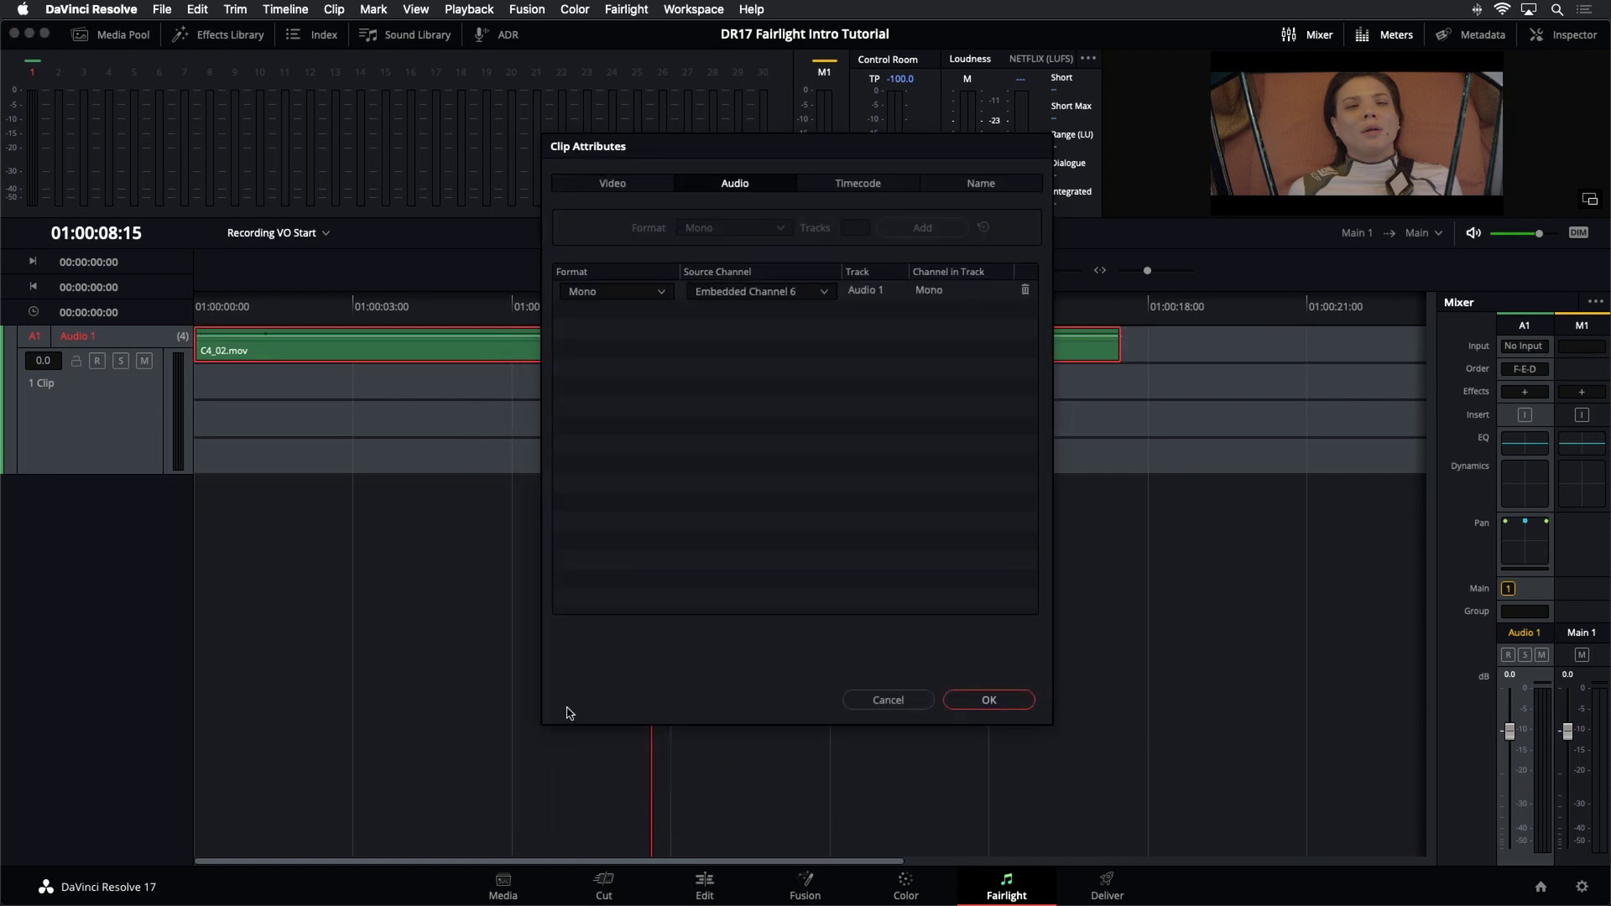
click(646, 293)
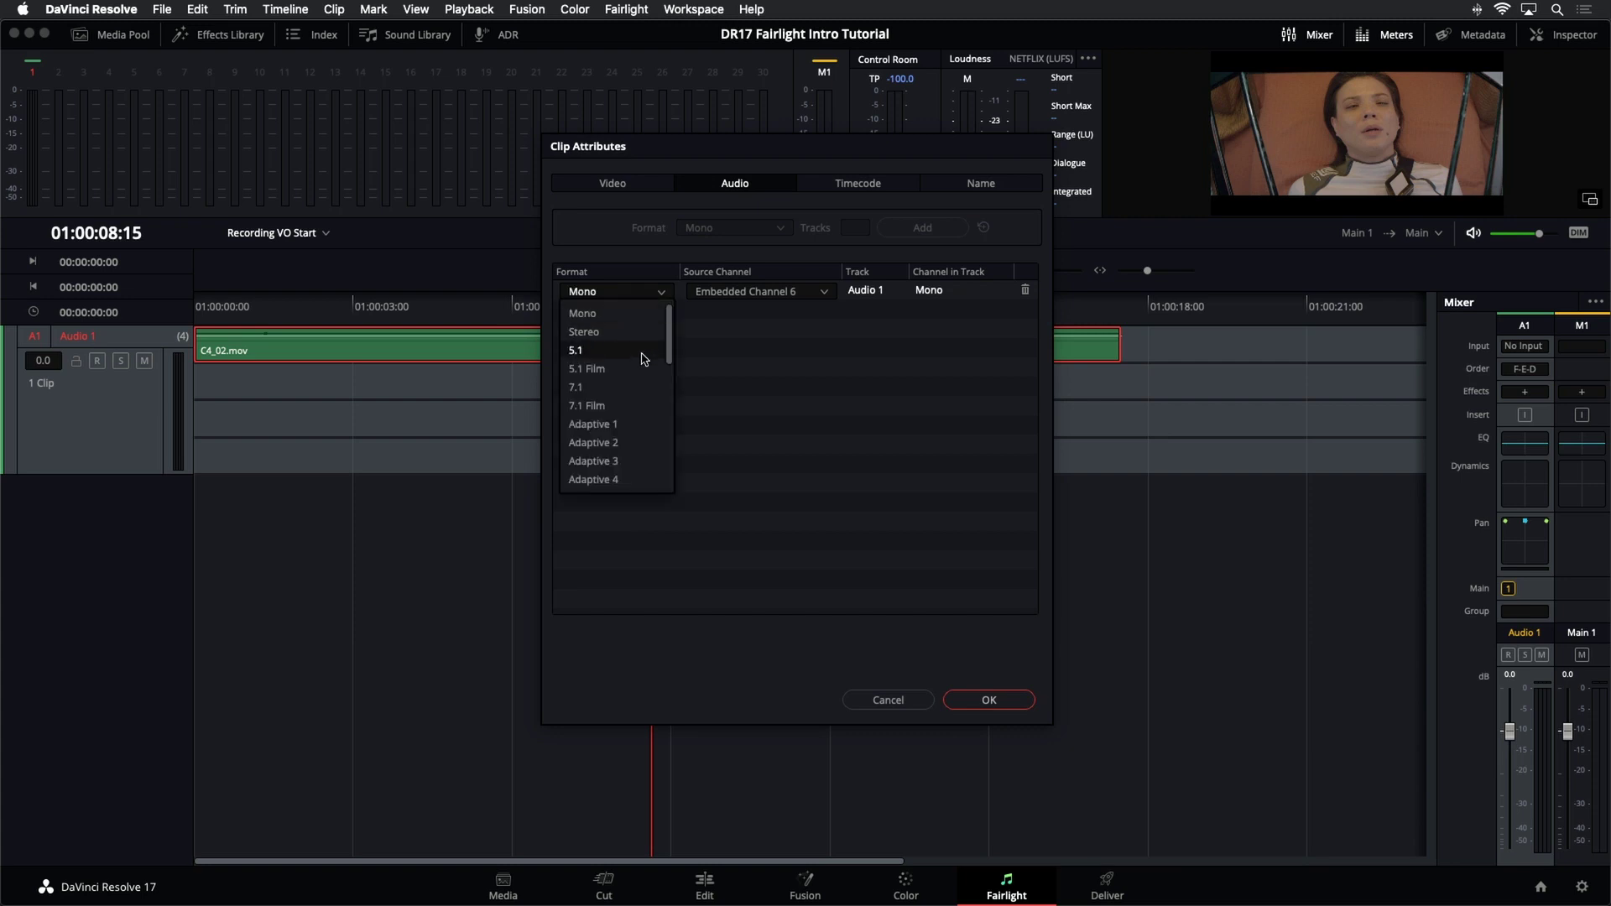
click(593, 480)
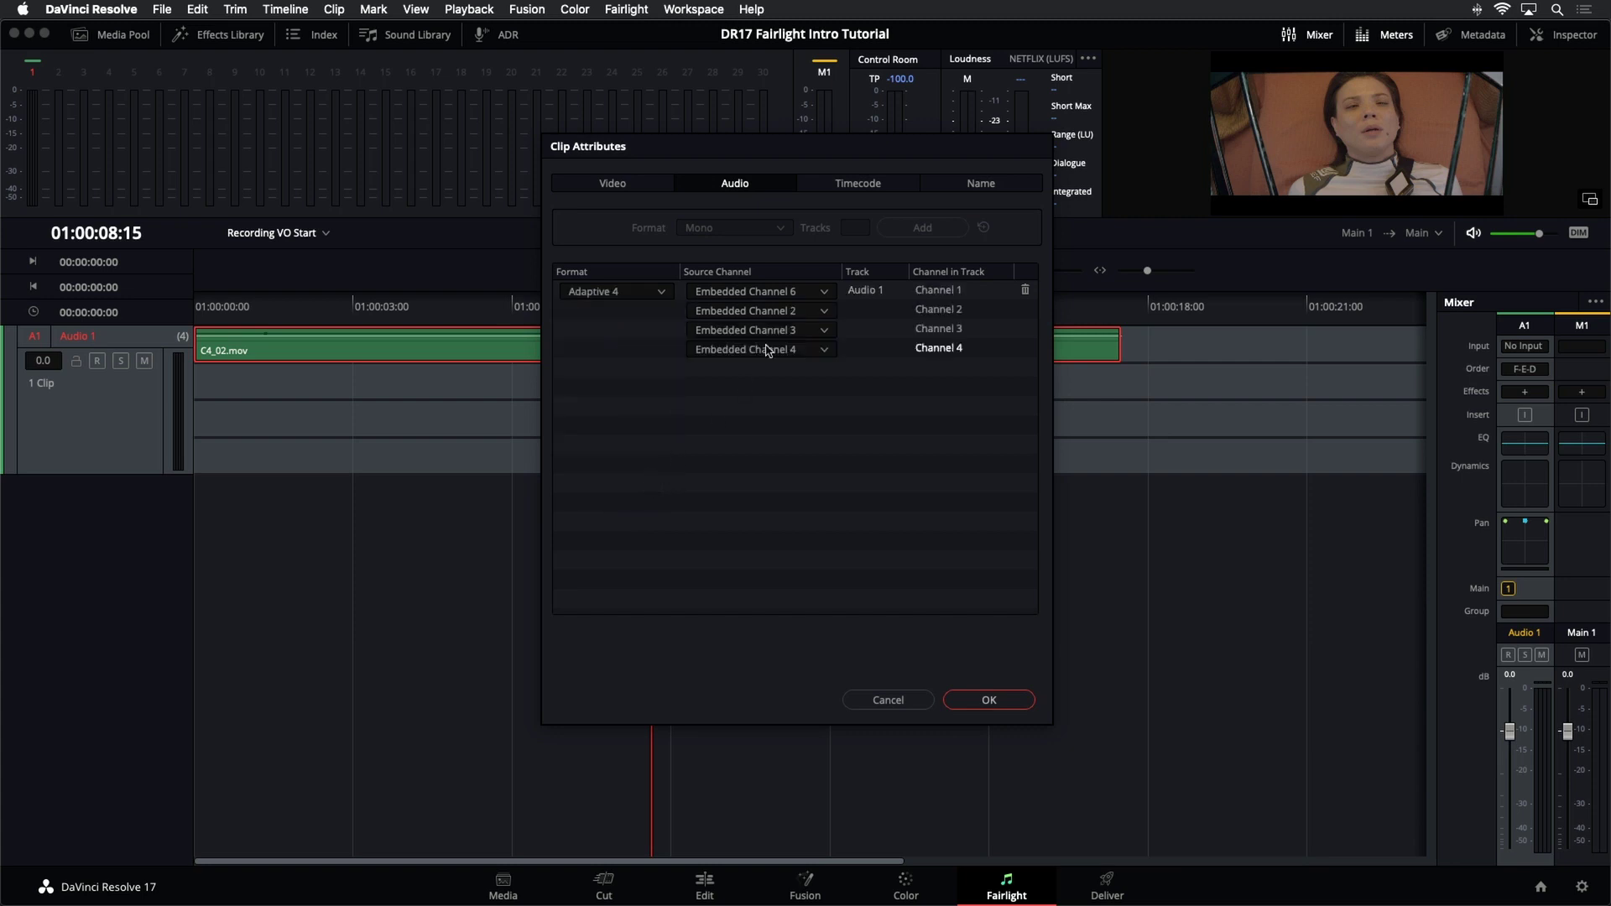
Assign Embedded Channels 1, 4, 5 and 6 to the clip's four channels, apply the attributes and increase the Audio 1 track height.
click(799, 294)
click(797, 331)
click(799, 311)
click(816, 407)
click(802, 330)
click(814, 447)
click(809, 349)
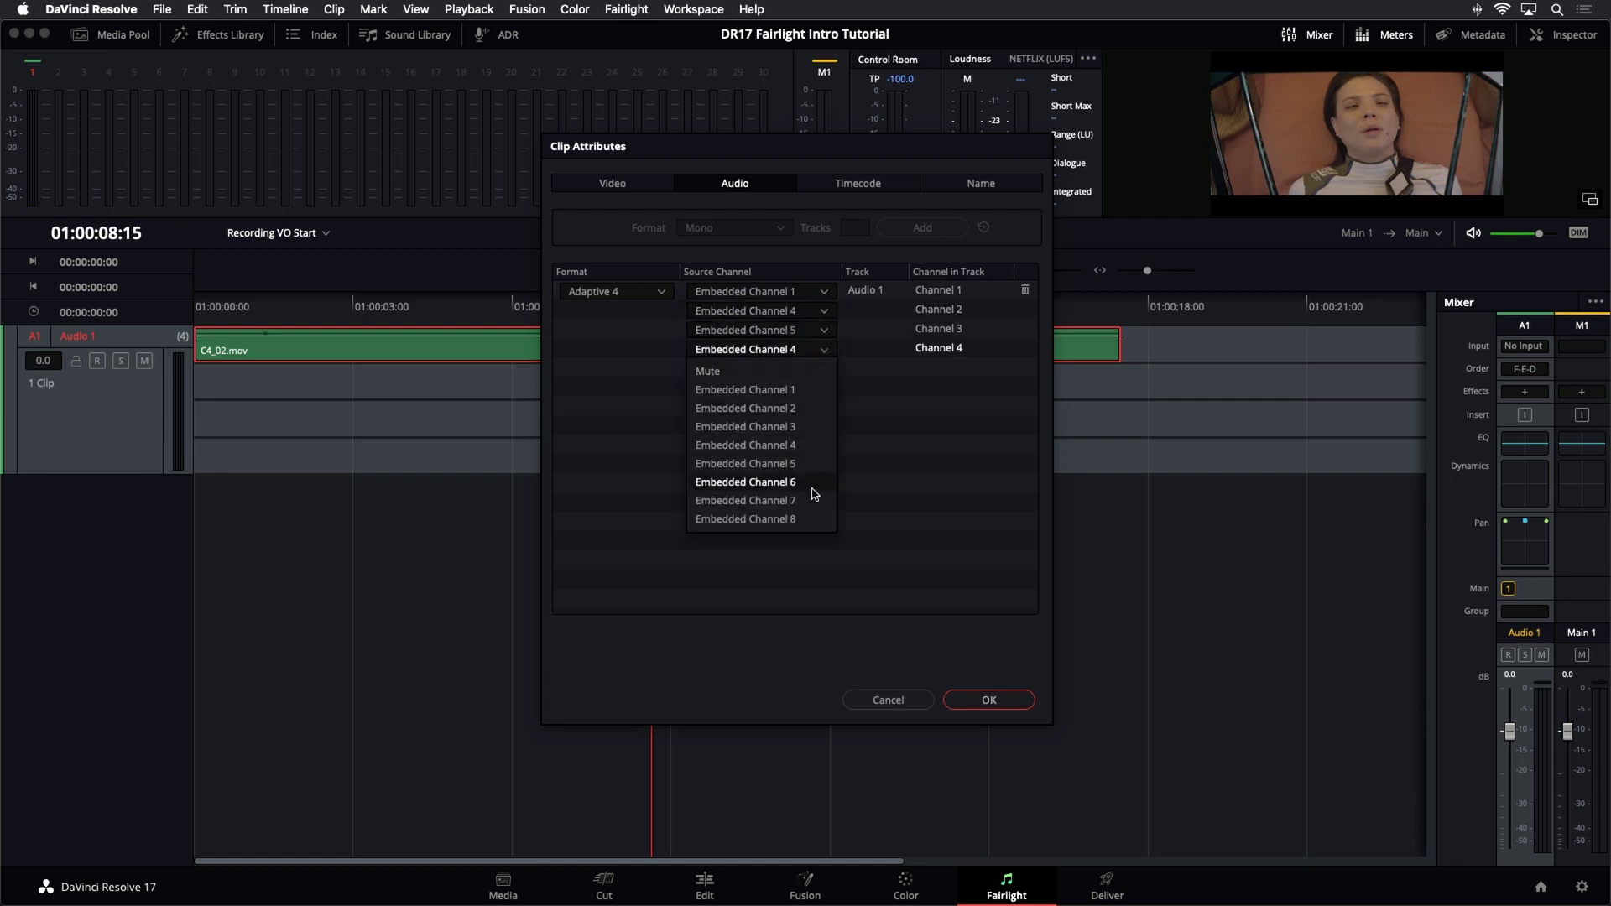
click(809, 482)
click(997, 703)
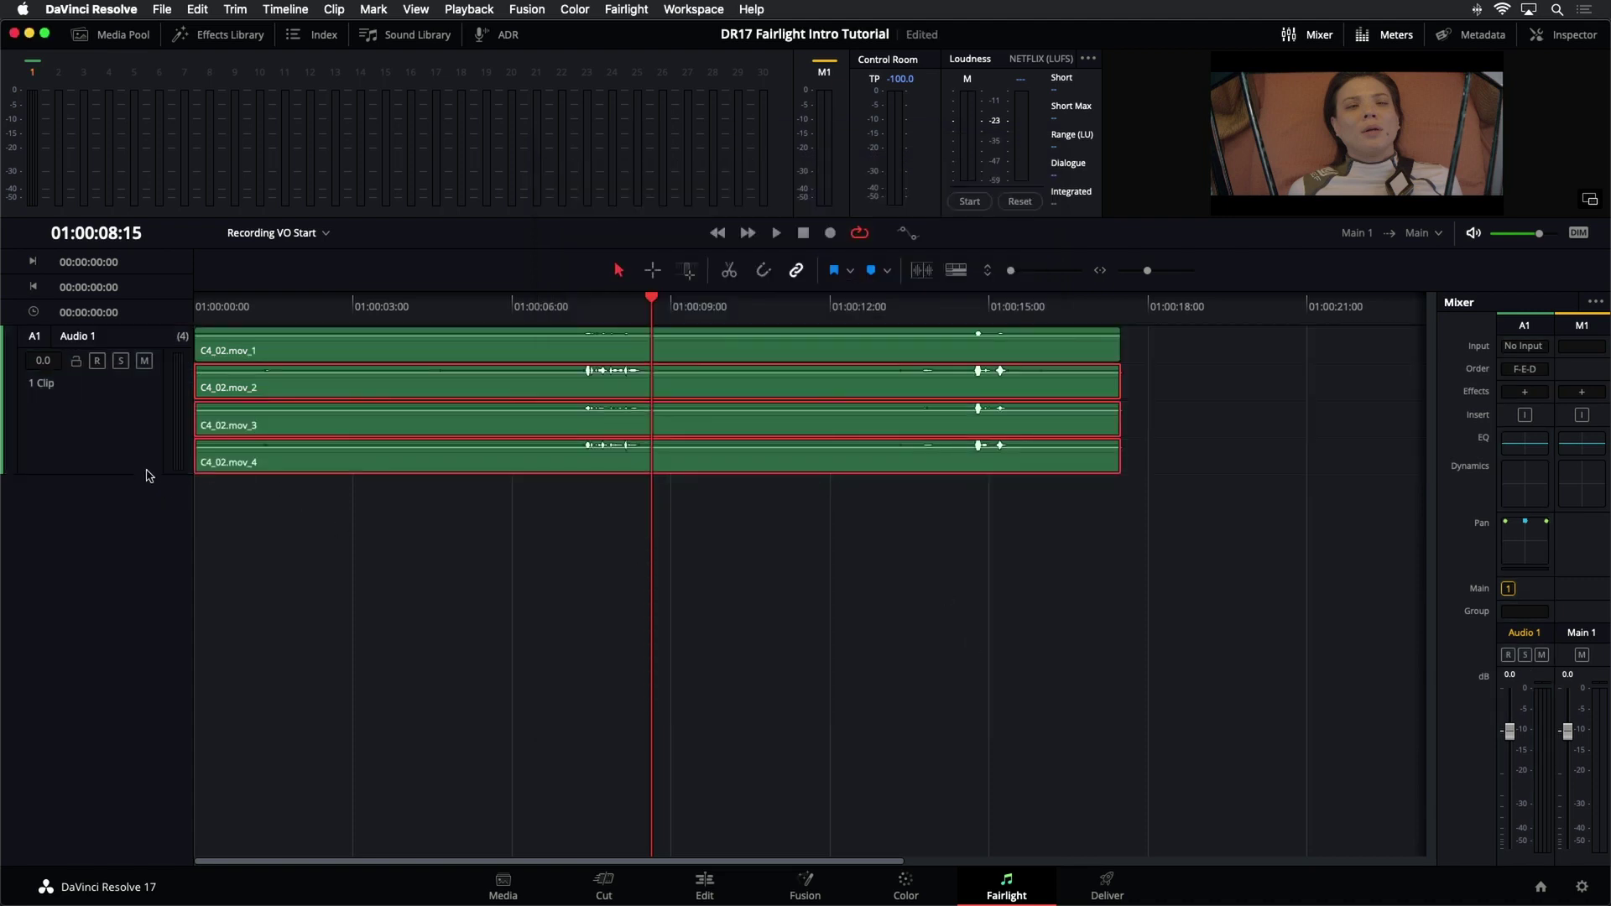
drag(149, 475, 199, 696)
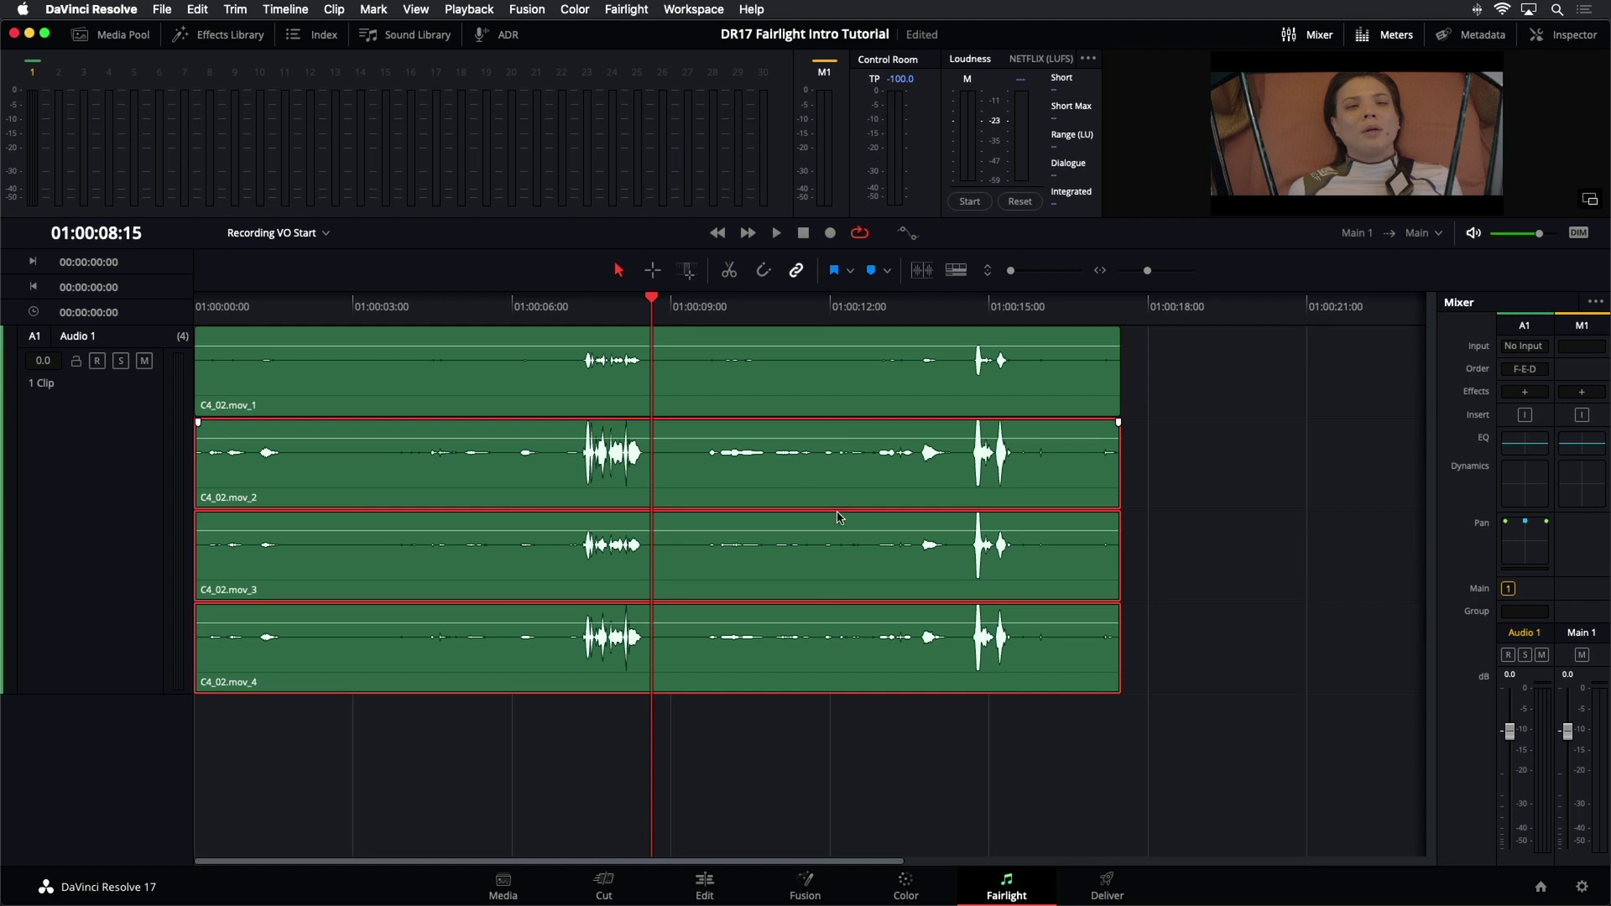
Inspect the four-channel clip on the Edit page timeline at 01:00:06:09 and return to the Fairlight page.
click(705, 888)
click(709, 521)
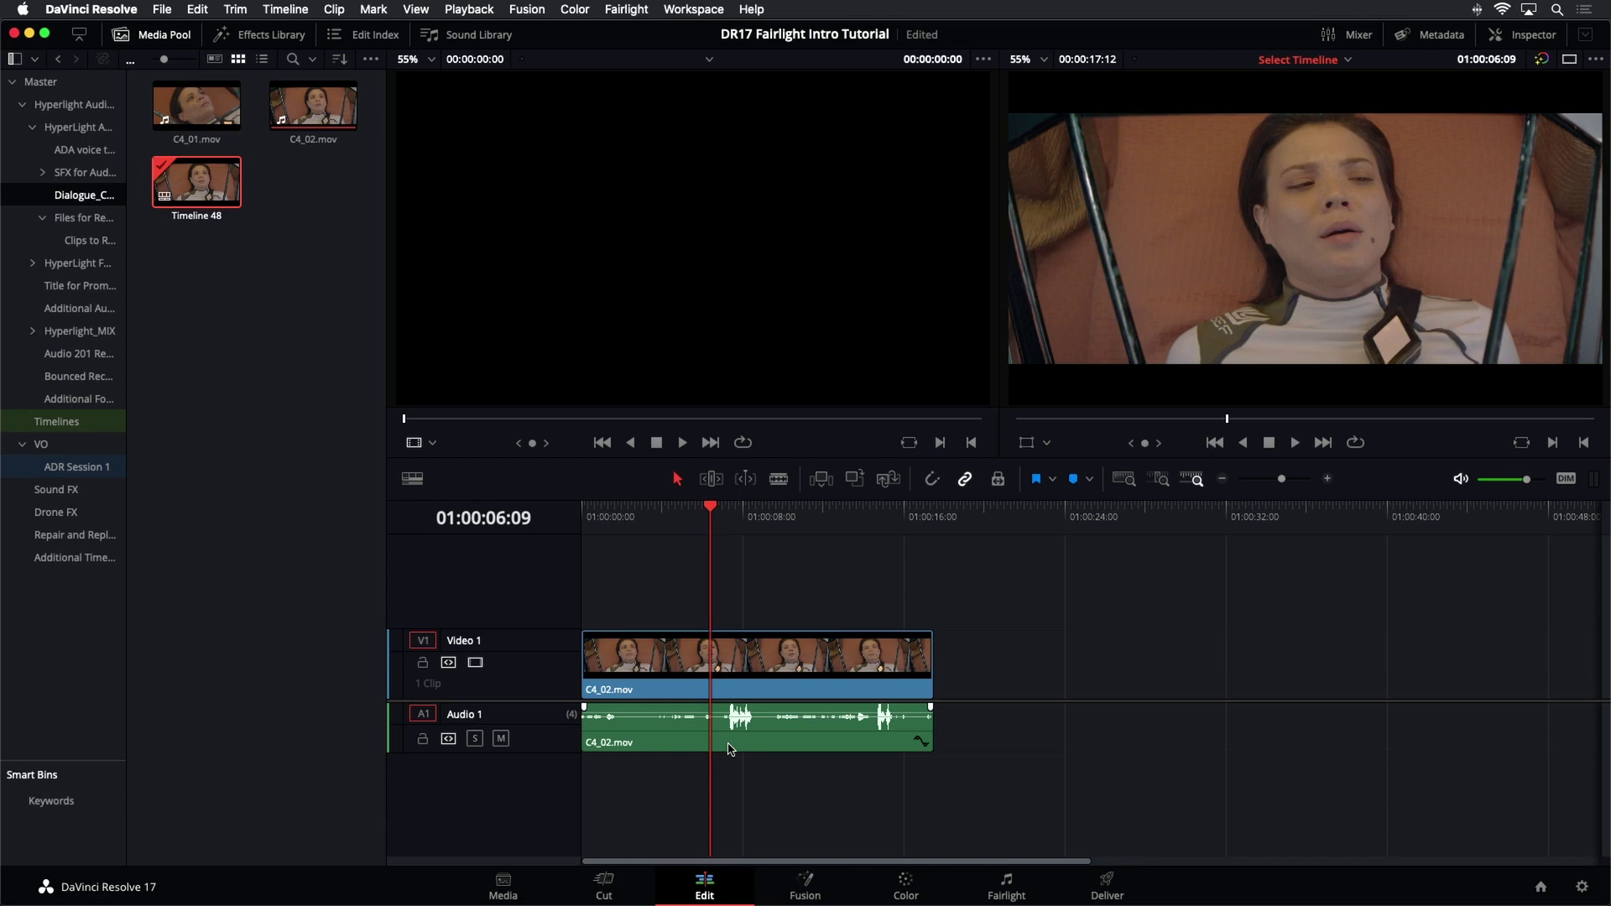
click(1005, 883)
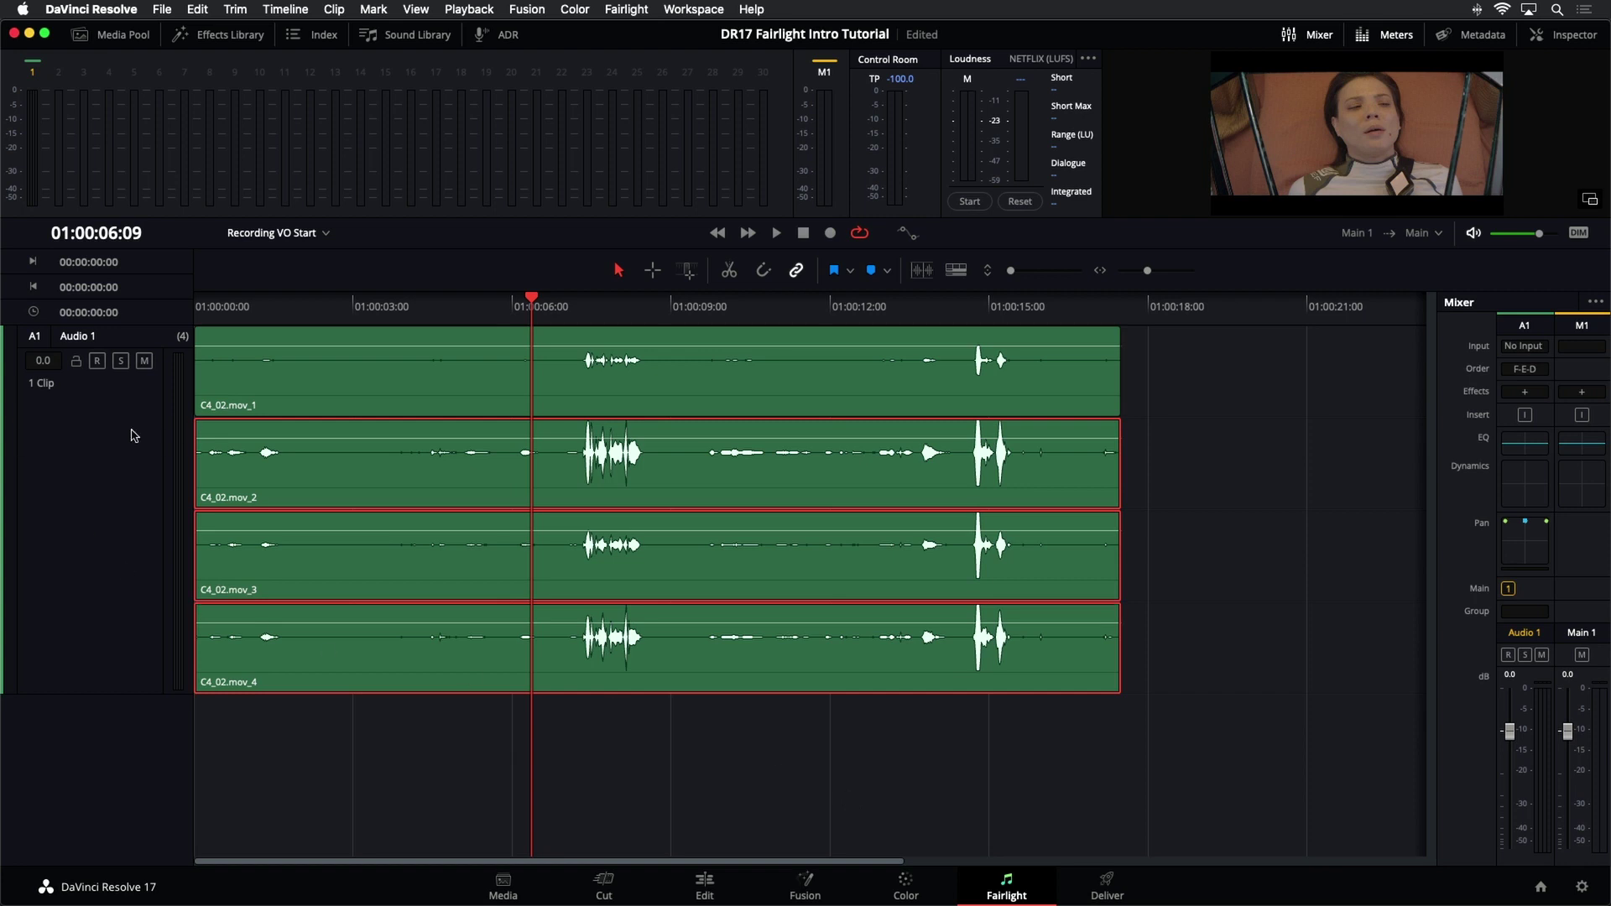
click(205, 407)
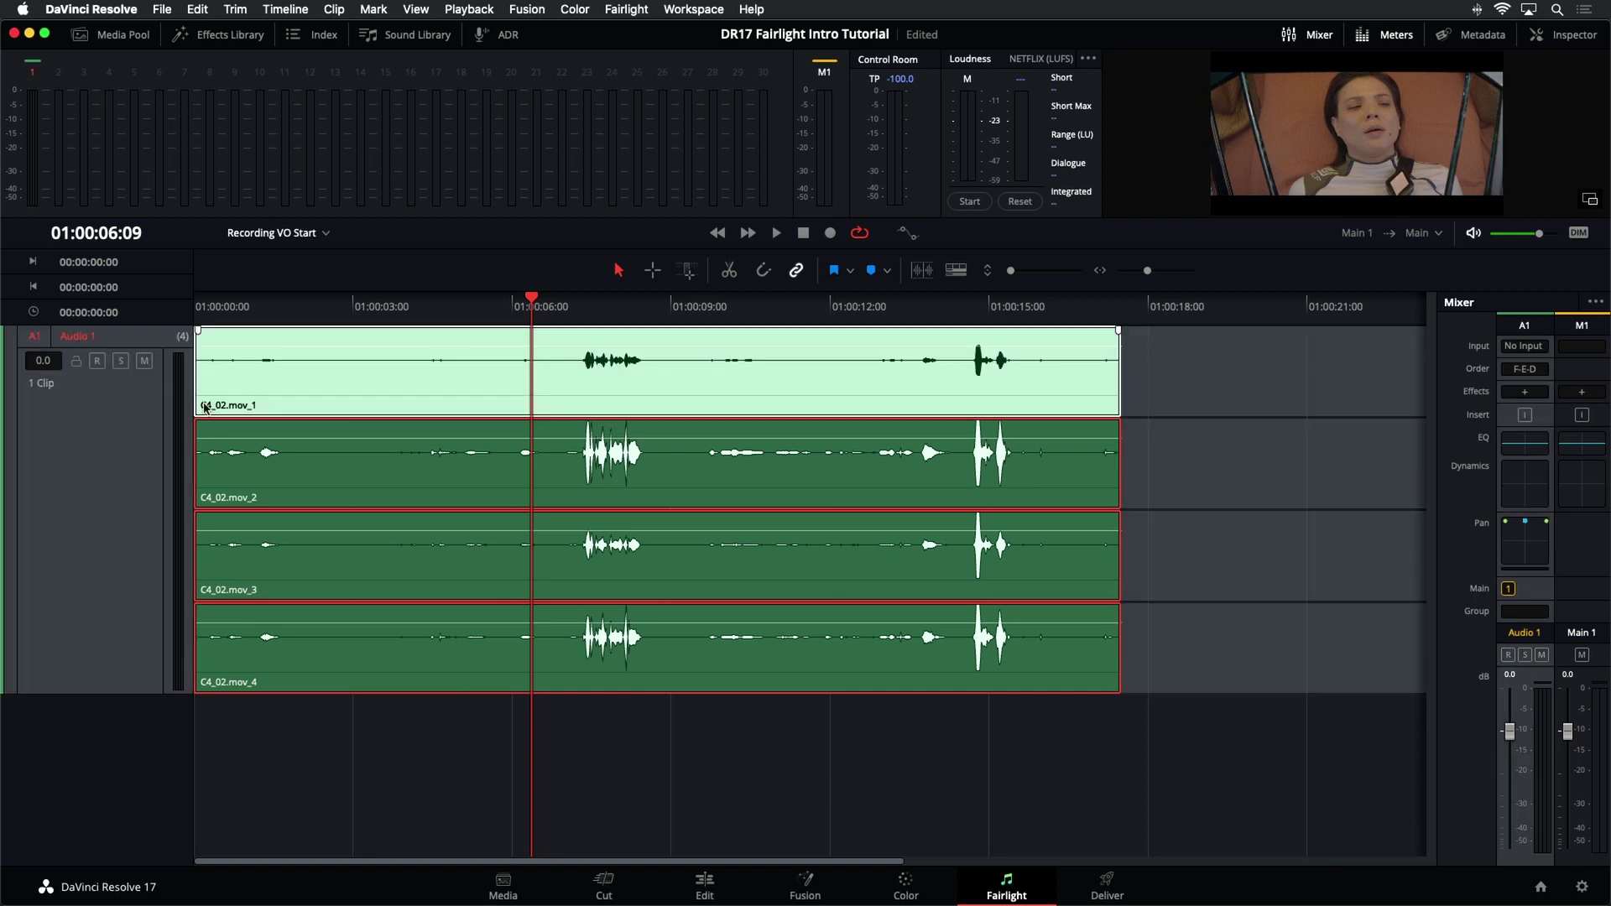
right_click(78, 460)
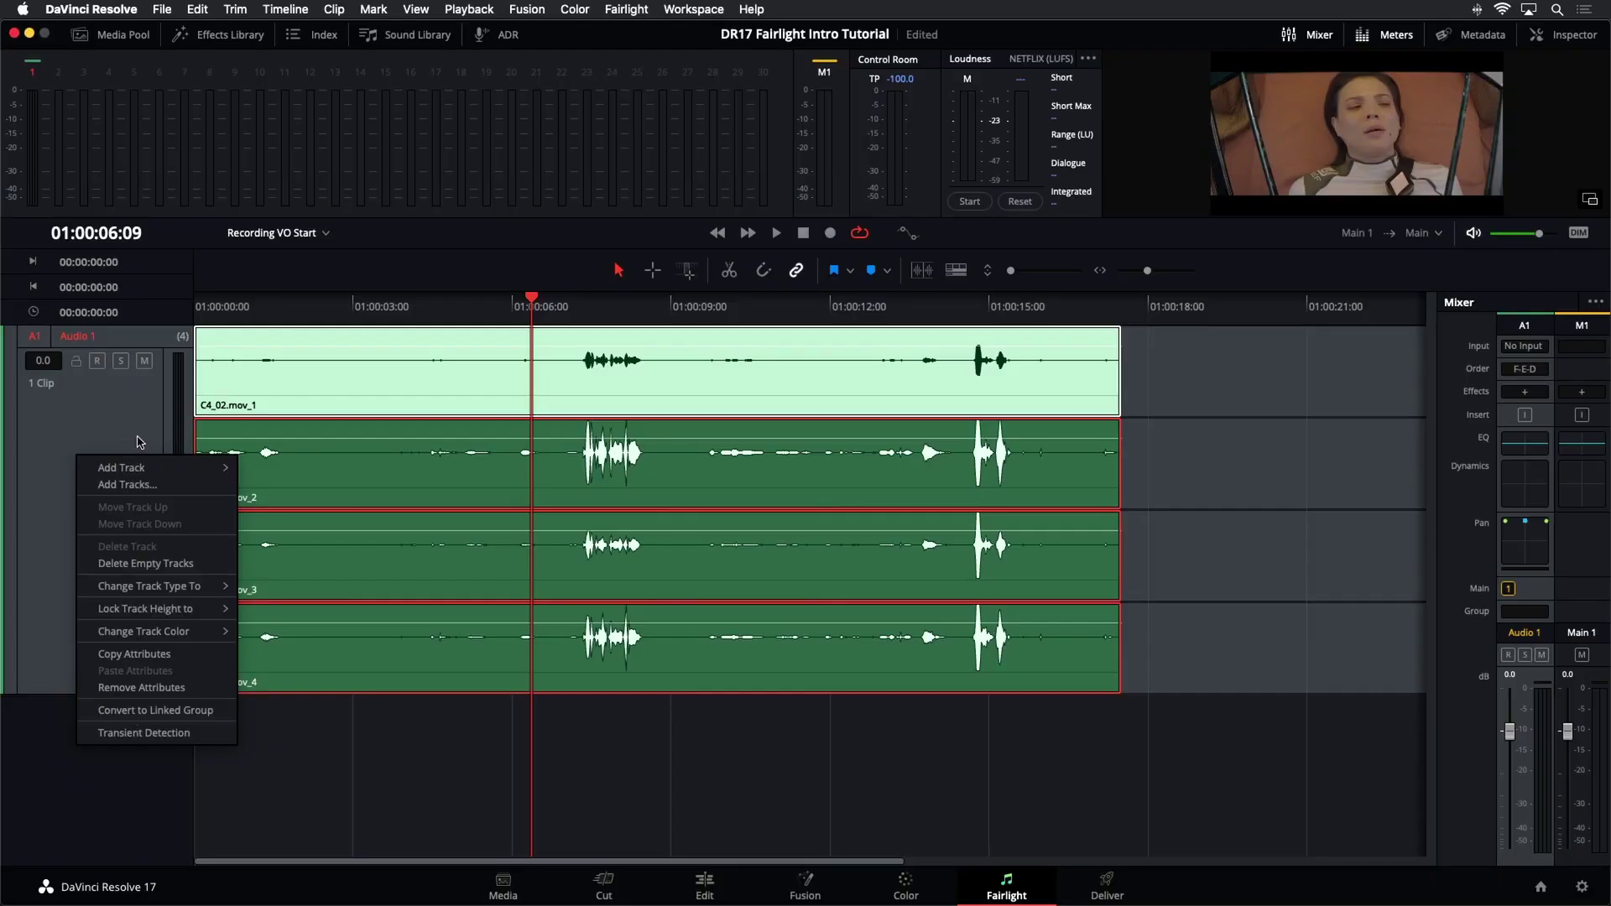
click(214, 440)
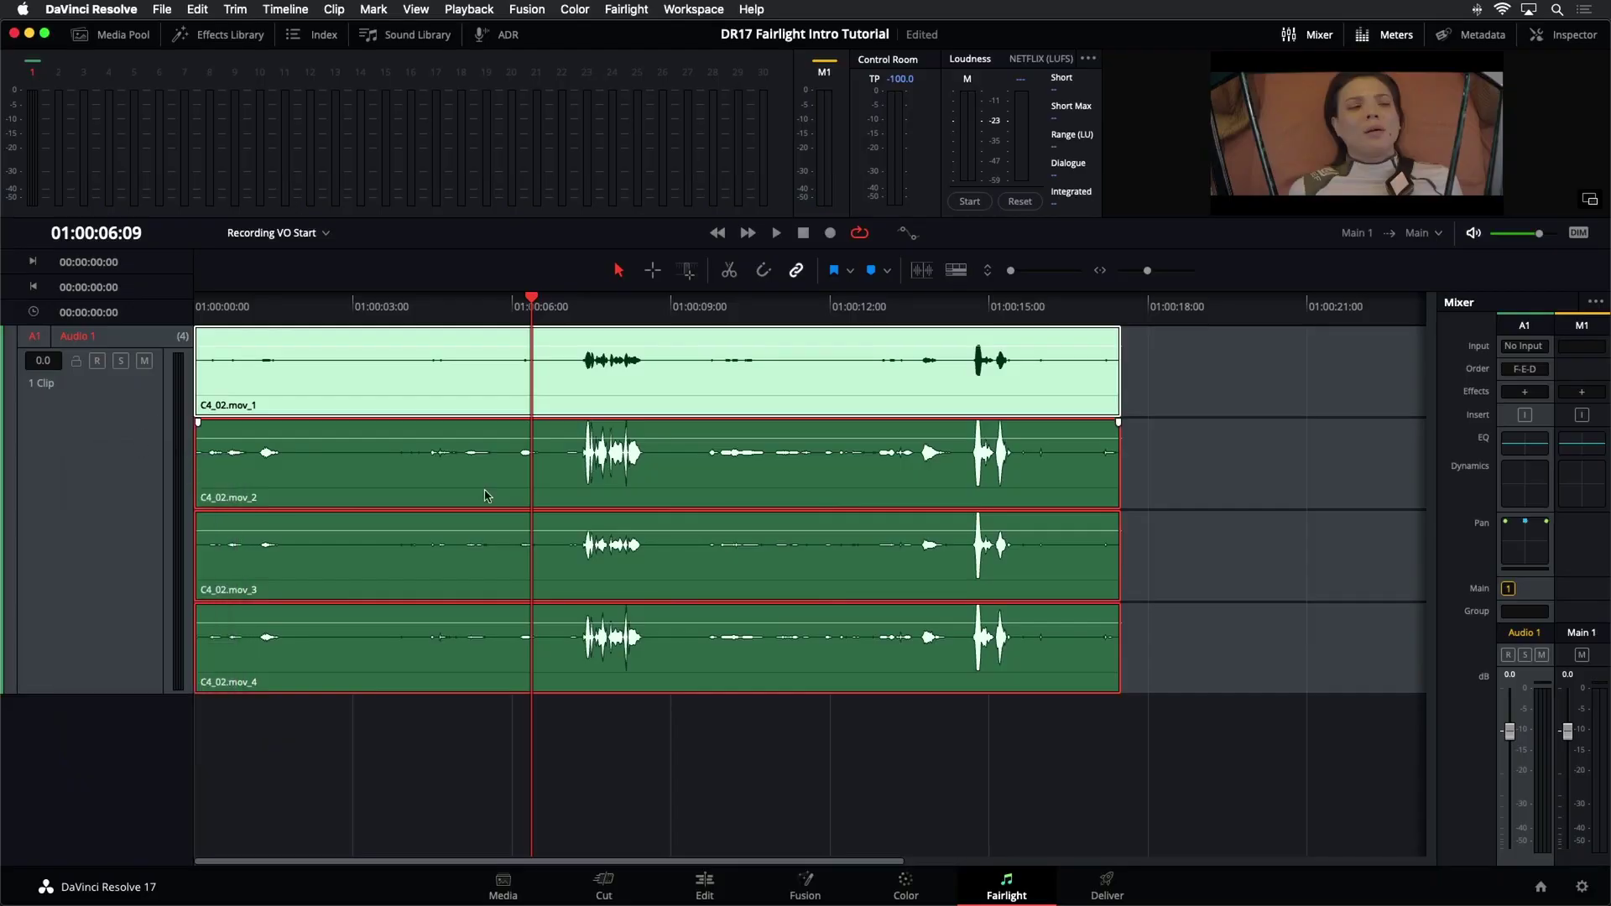
Select the C4_02.mov_1 channel clip on Audio 1, find its source in the Media Pool and select C4_02.mov there.
click(1218, 418)
click(800, 368)
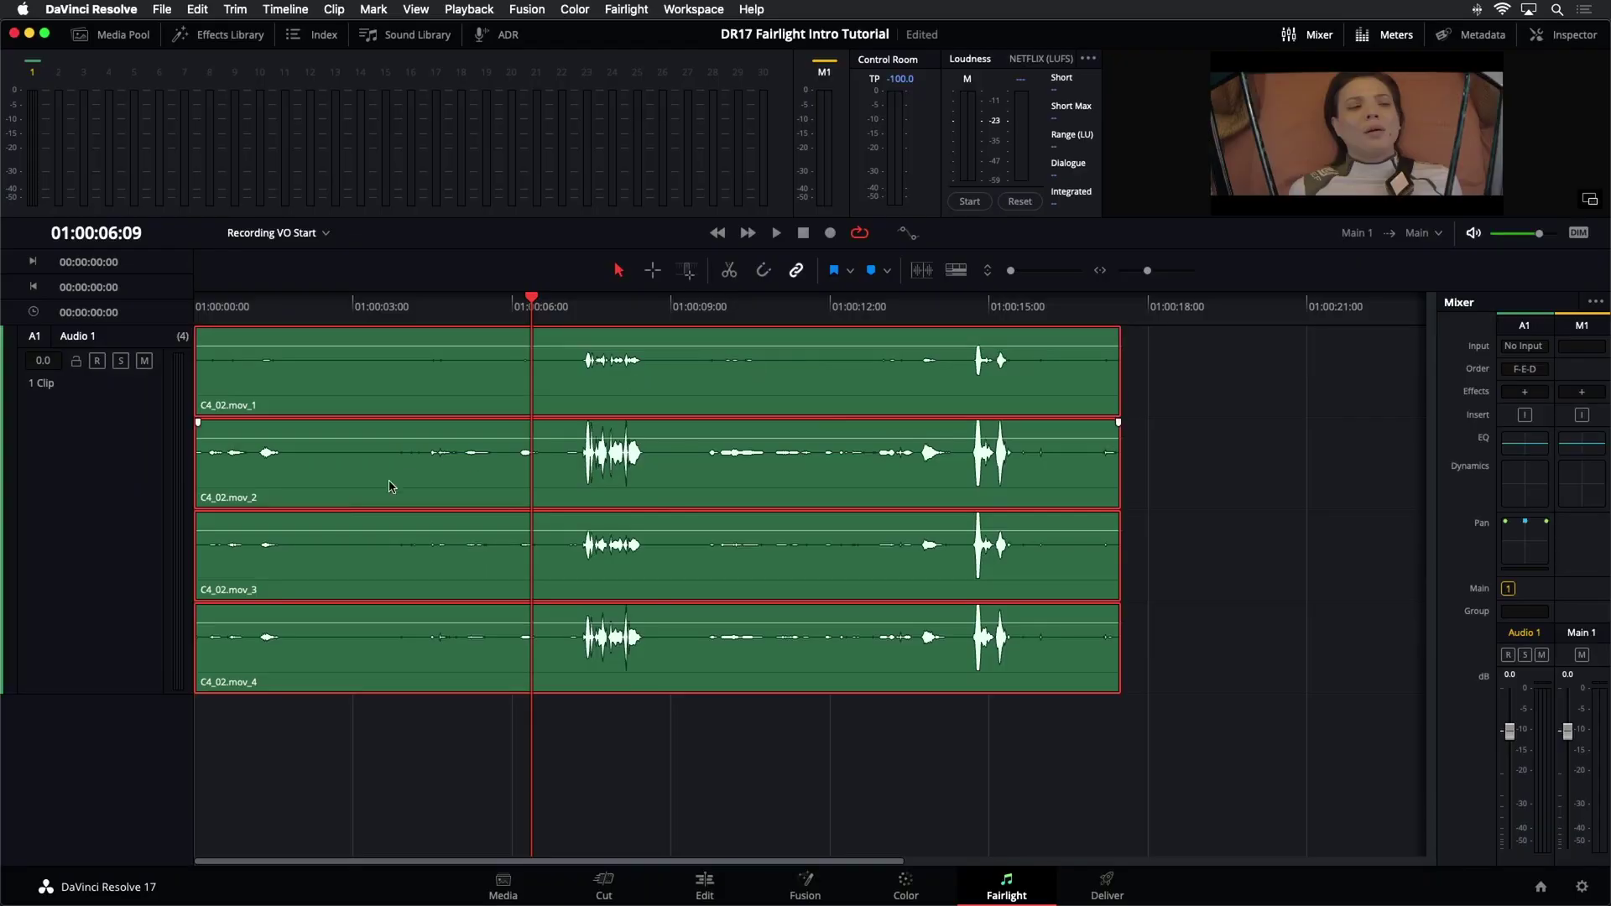
click(134, 437)
right_click(755, 389)
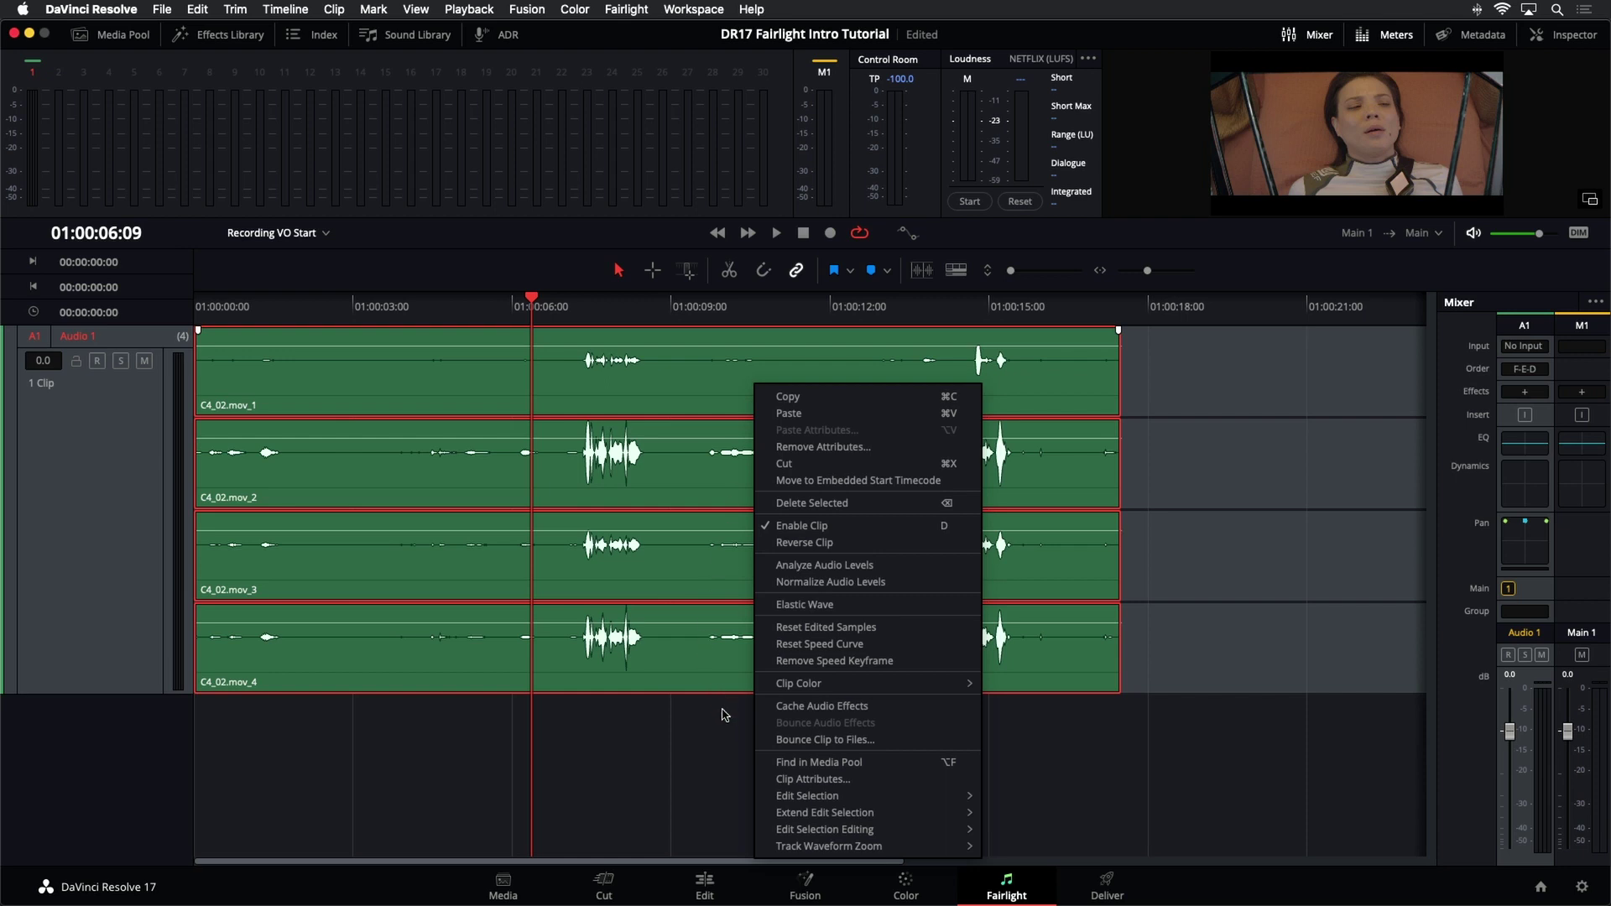
click(789, 762)
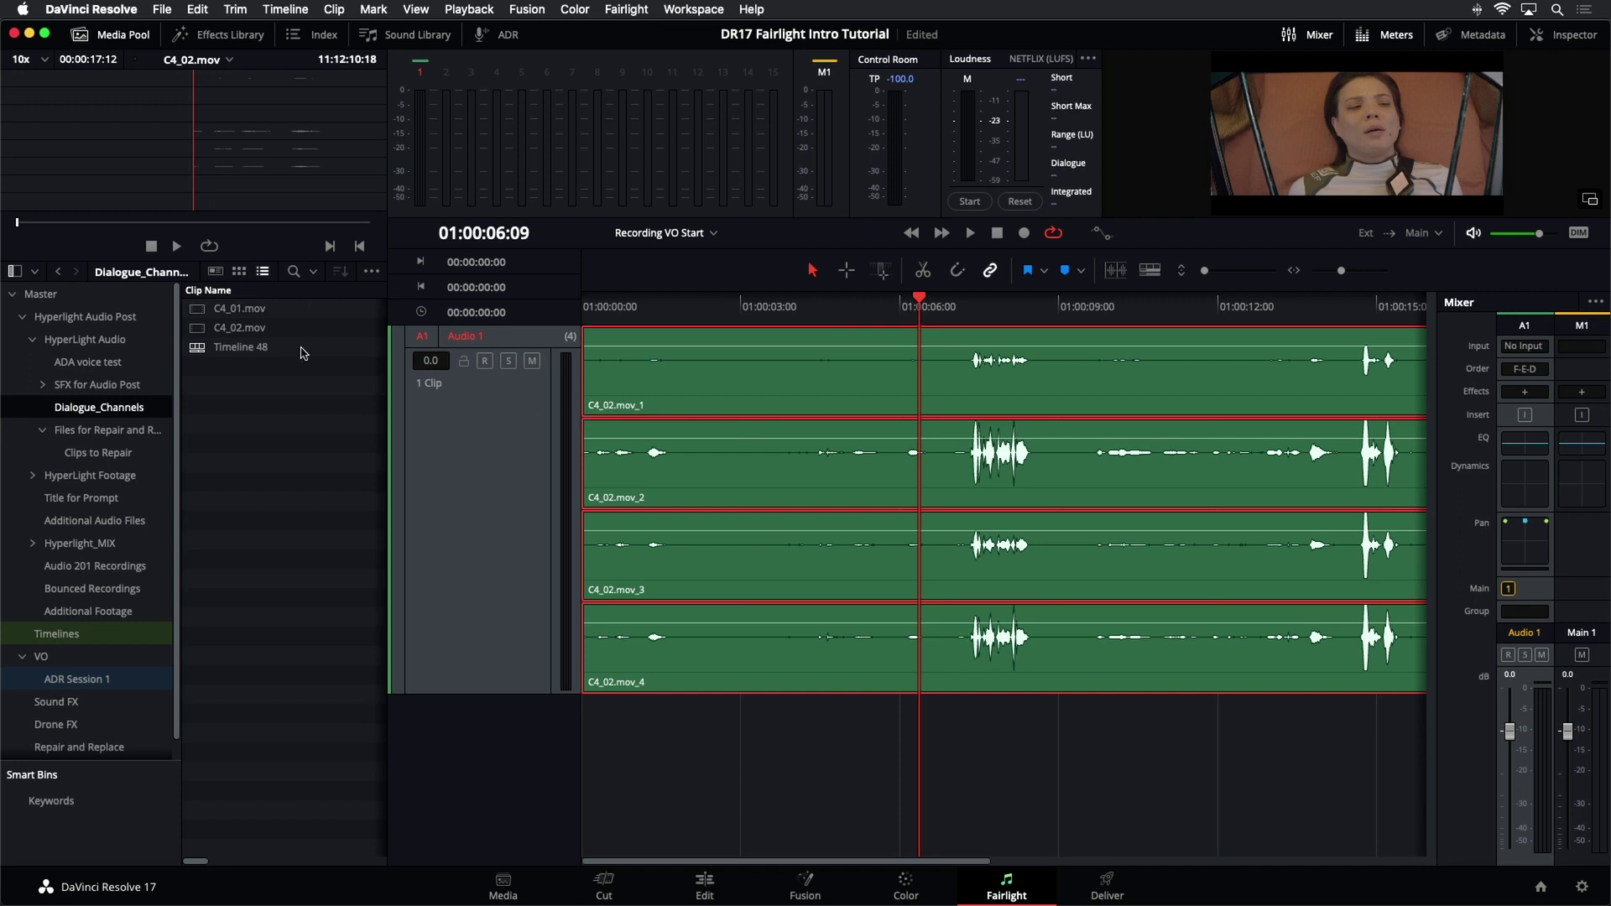
click(200, 333)
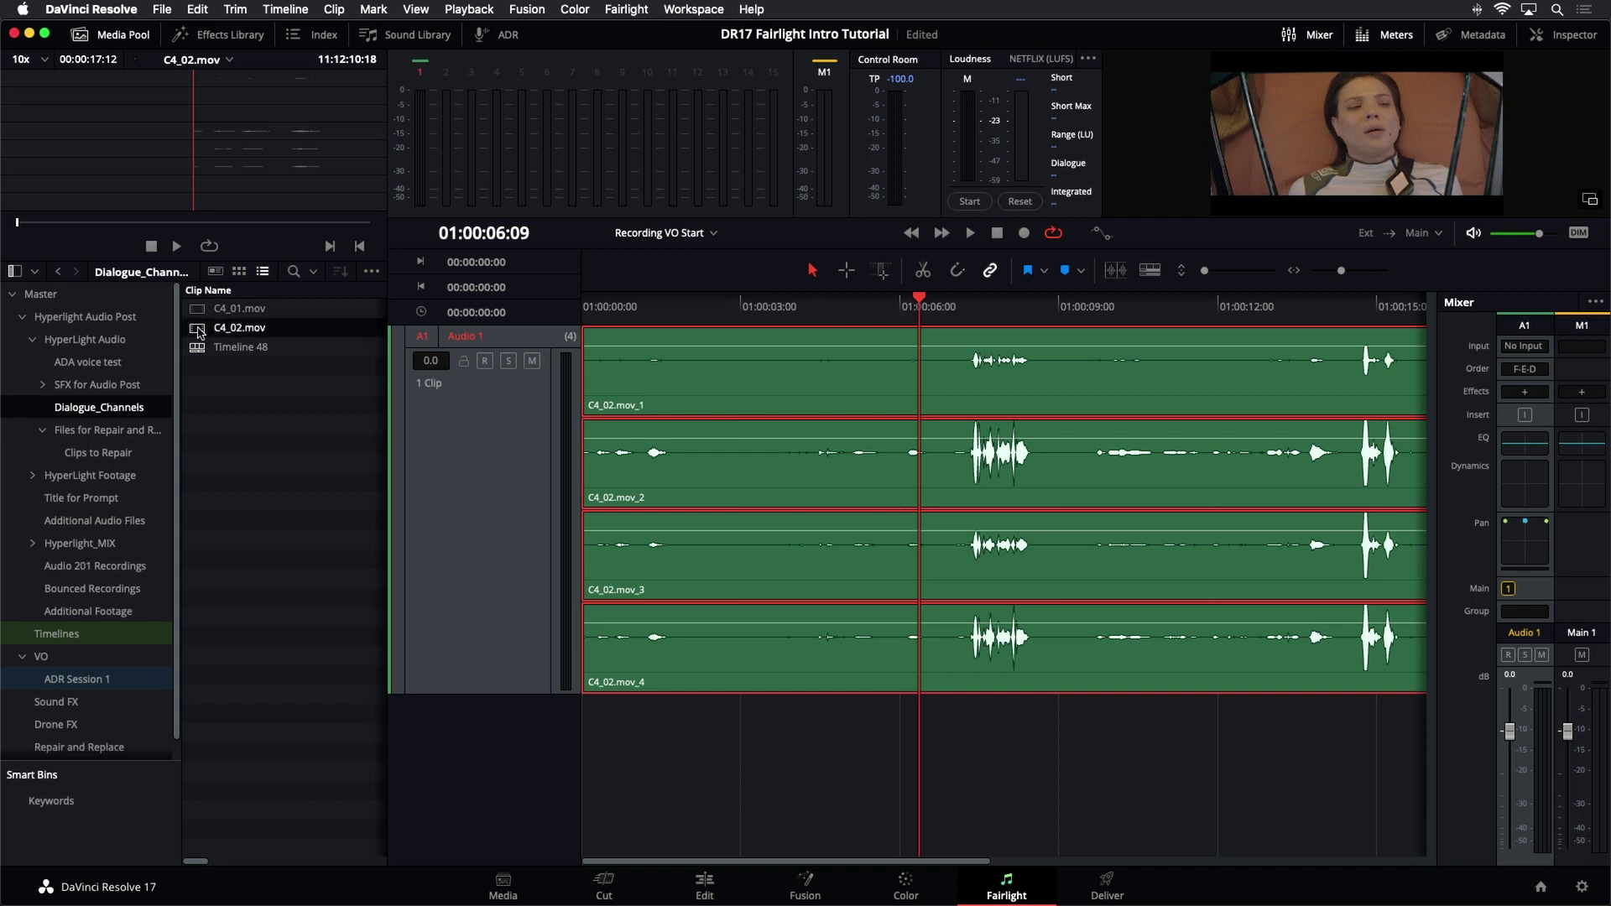
Select C4_01.mov in the Media Pool, open its clip attributes and set the audio format of Audio 1 to Adaptive 3.
click(196, 310)
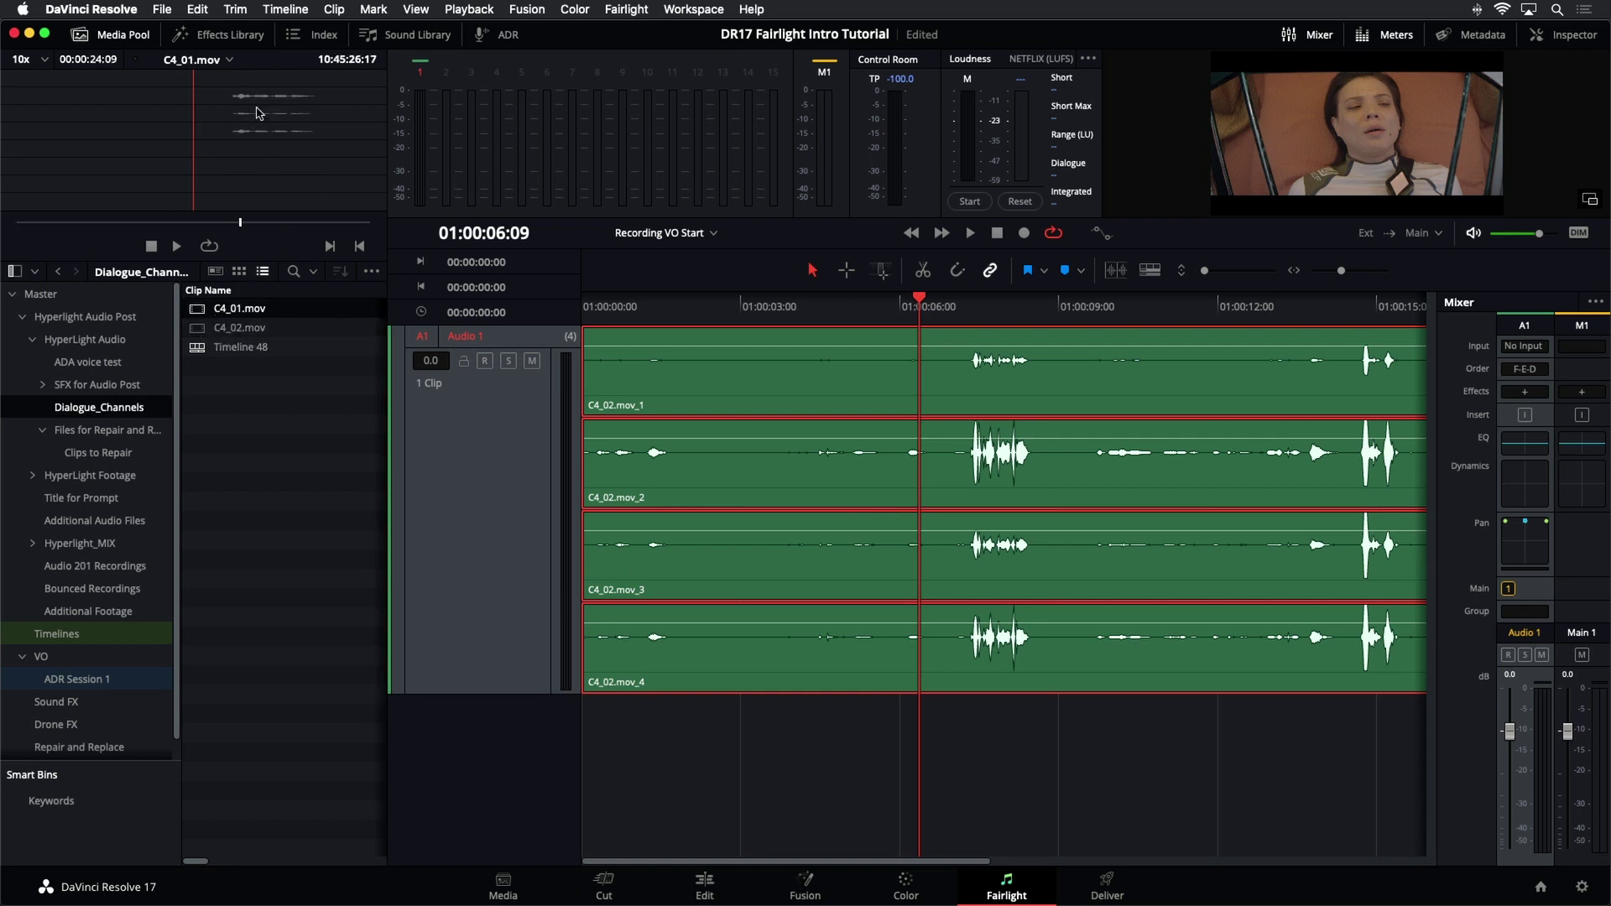
right_click(200, 318)
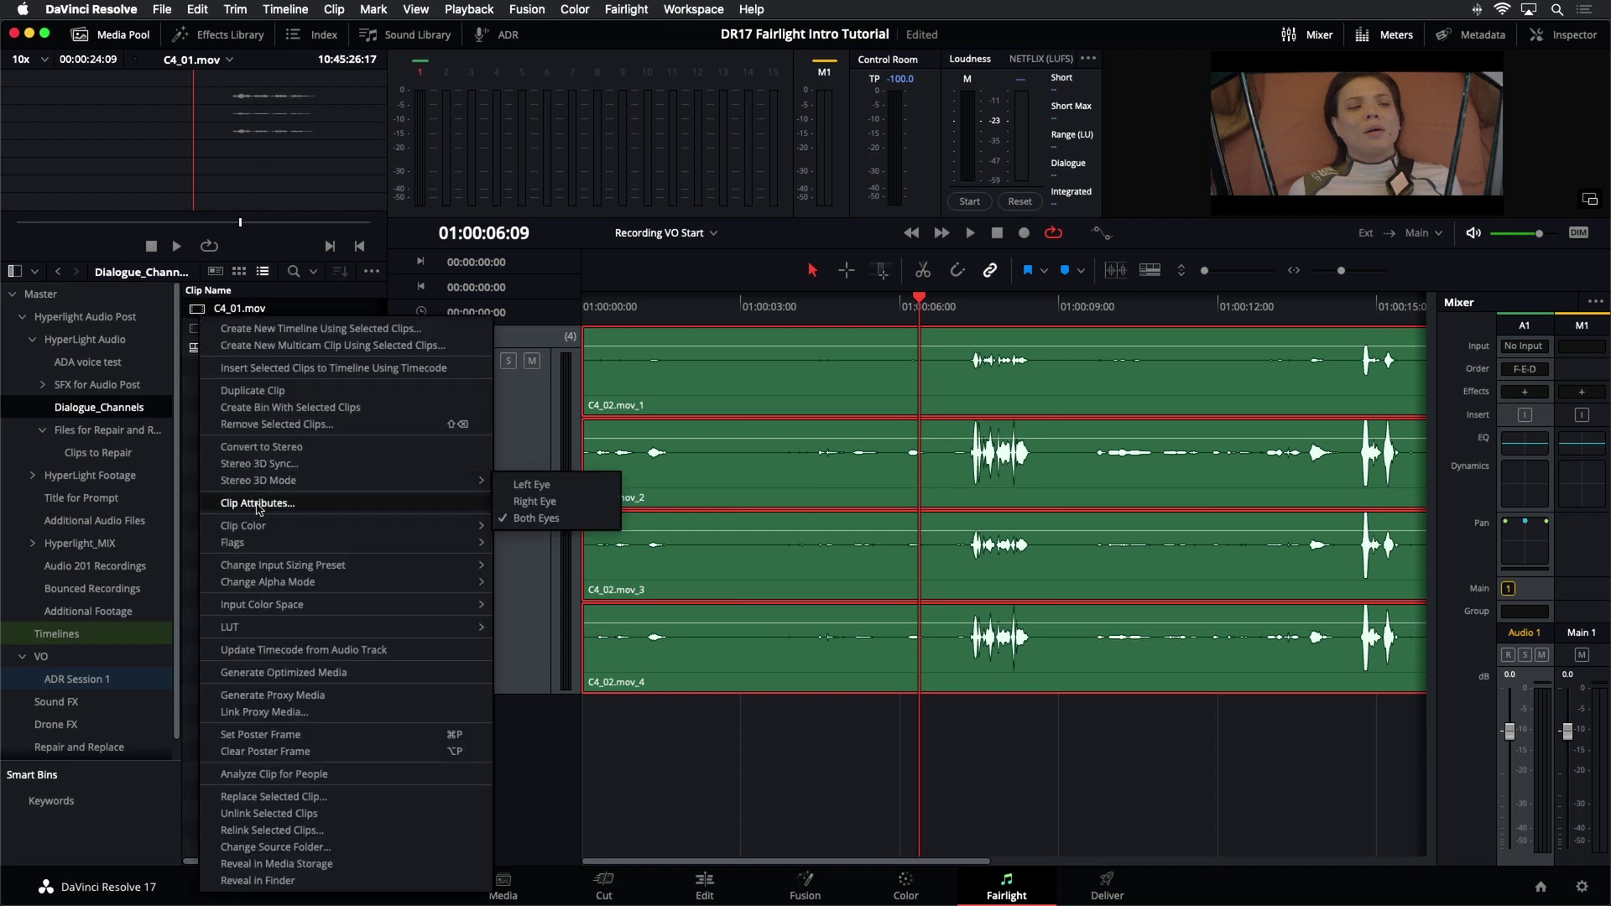
click(358, 503)
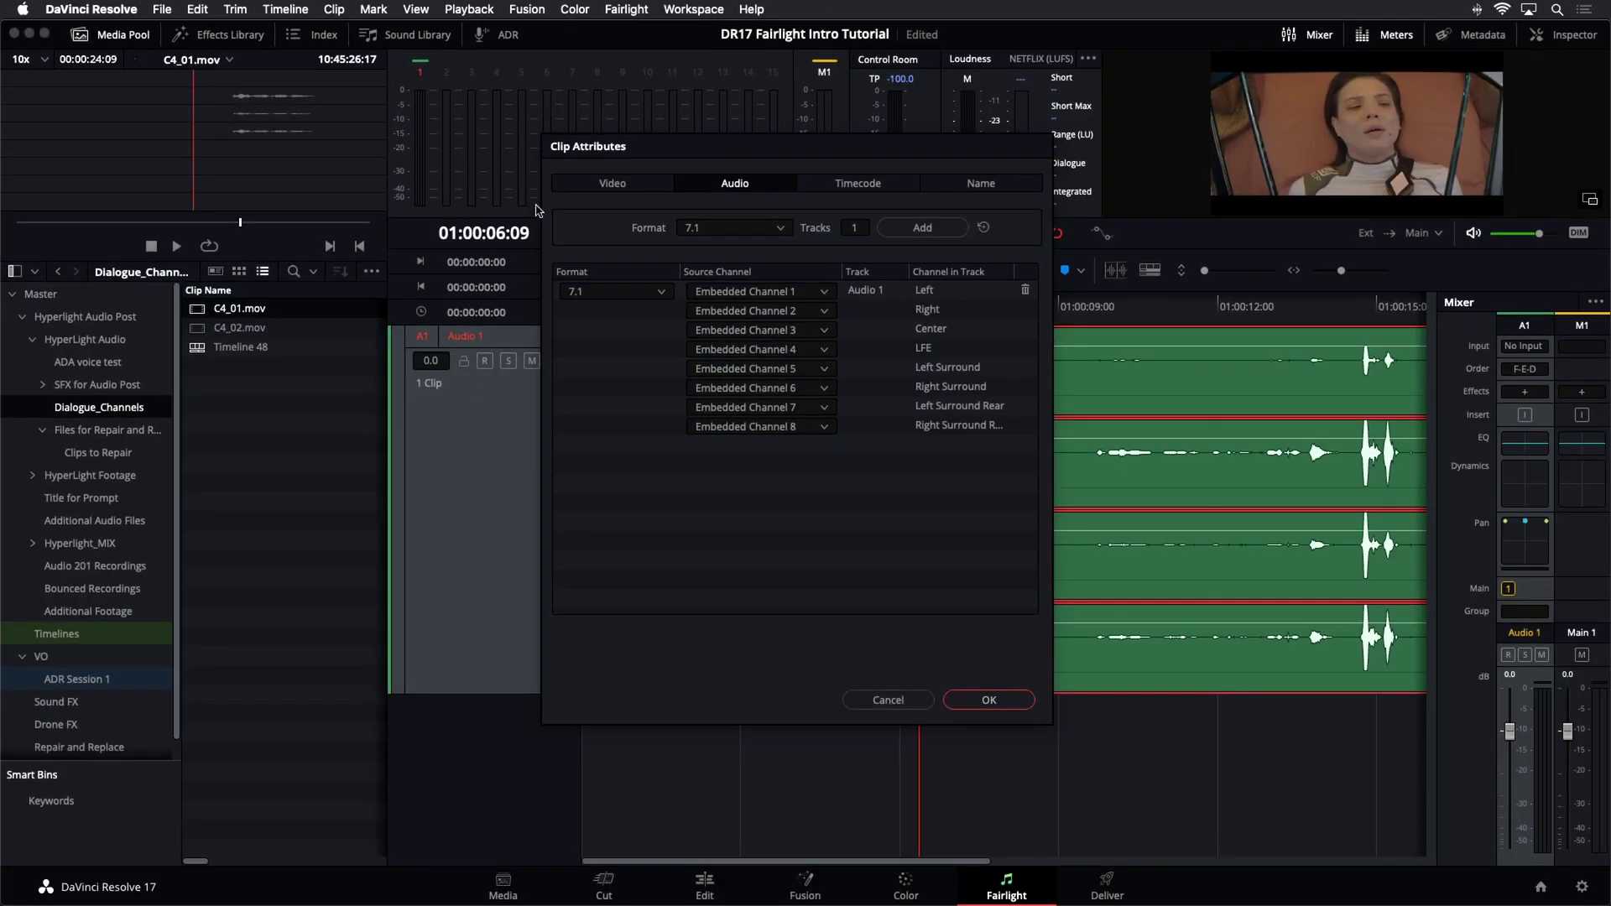
click(661, 293)
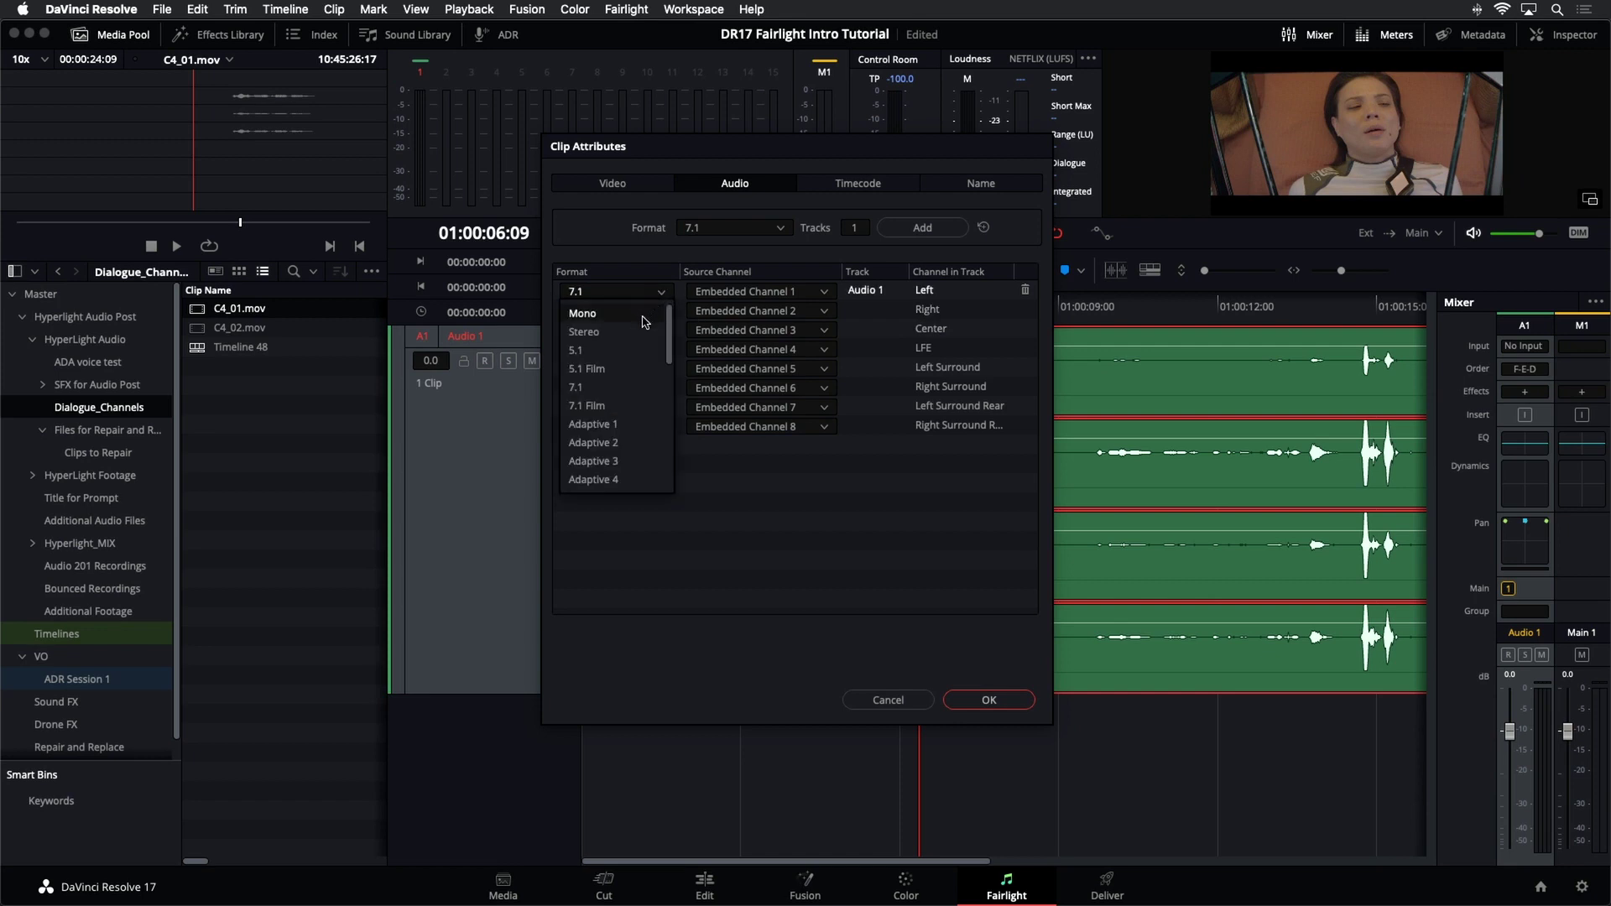
click(631, 461)
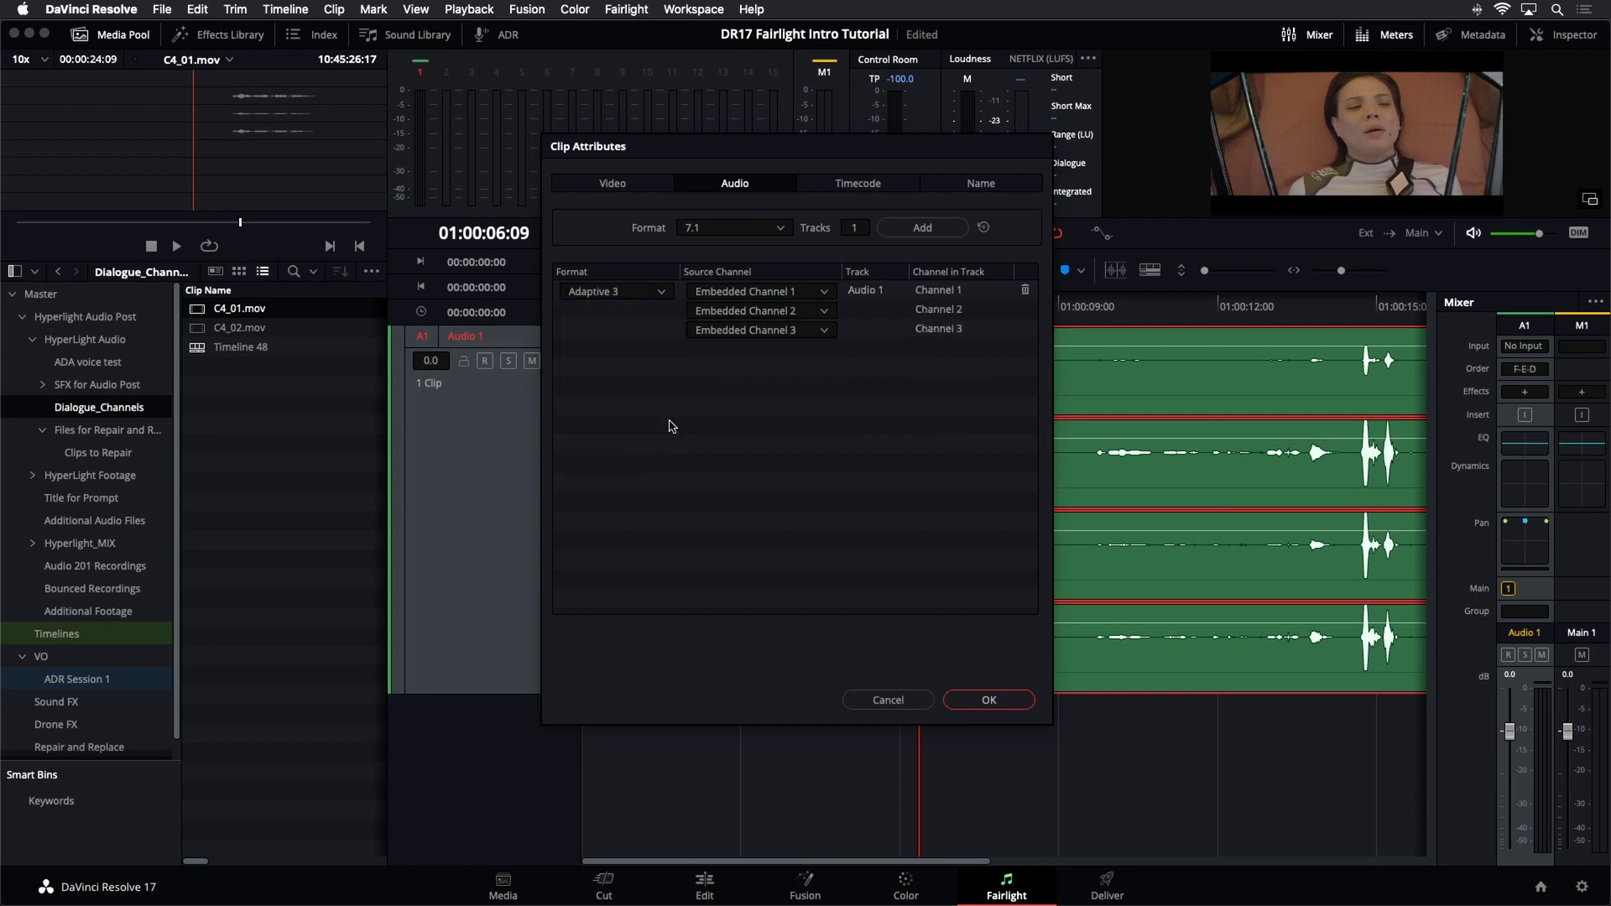
Assign Embedded Channels 2, 3 and 4 to the three channels of the Adaptive 3 track.
click(820, 292)
click(788, 349)
click(812, 317)
click(789, 389)
click(820, 331)
click(819, 424)
Add three Mono tracks to the C4_01.mov clip's audio attributes.
click(778, 228)
click(752, 249)
click(849, 228)
text(3)
click(922, 227)
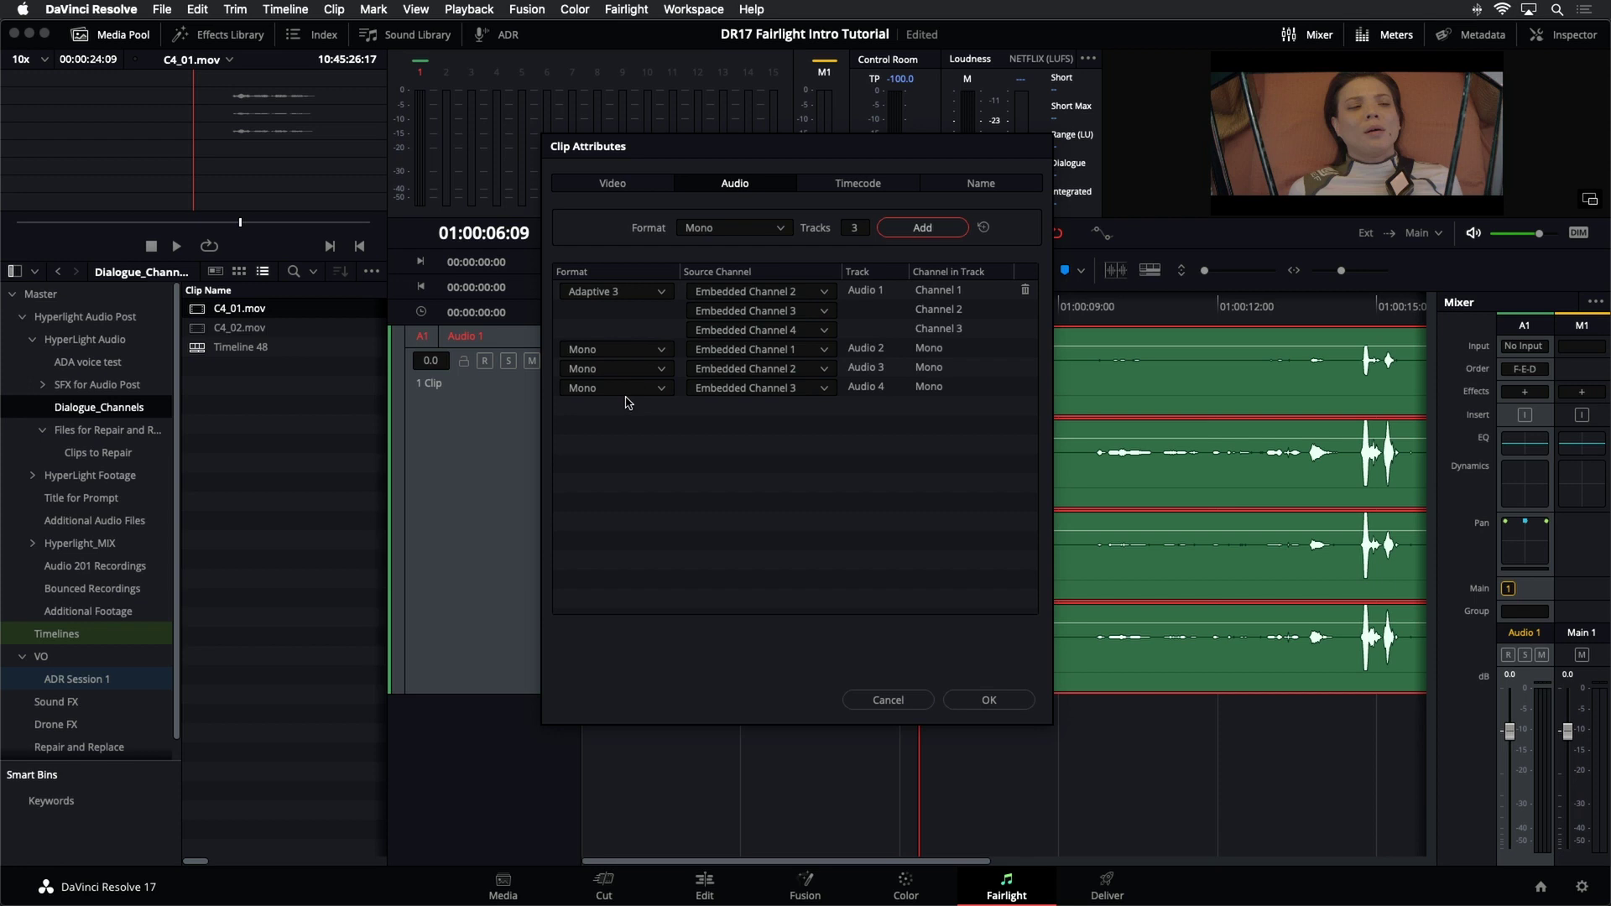
Assign Embedded Channels 2, 3 and 4 to the mono tracks Audio 2, Audio 3 and Audio 4, and apply the attributes.
click(801, 349)
click(803, 414)
click(808, 370)
click(805, 447)
click(808, 388)
click(804, 483)
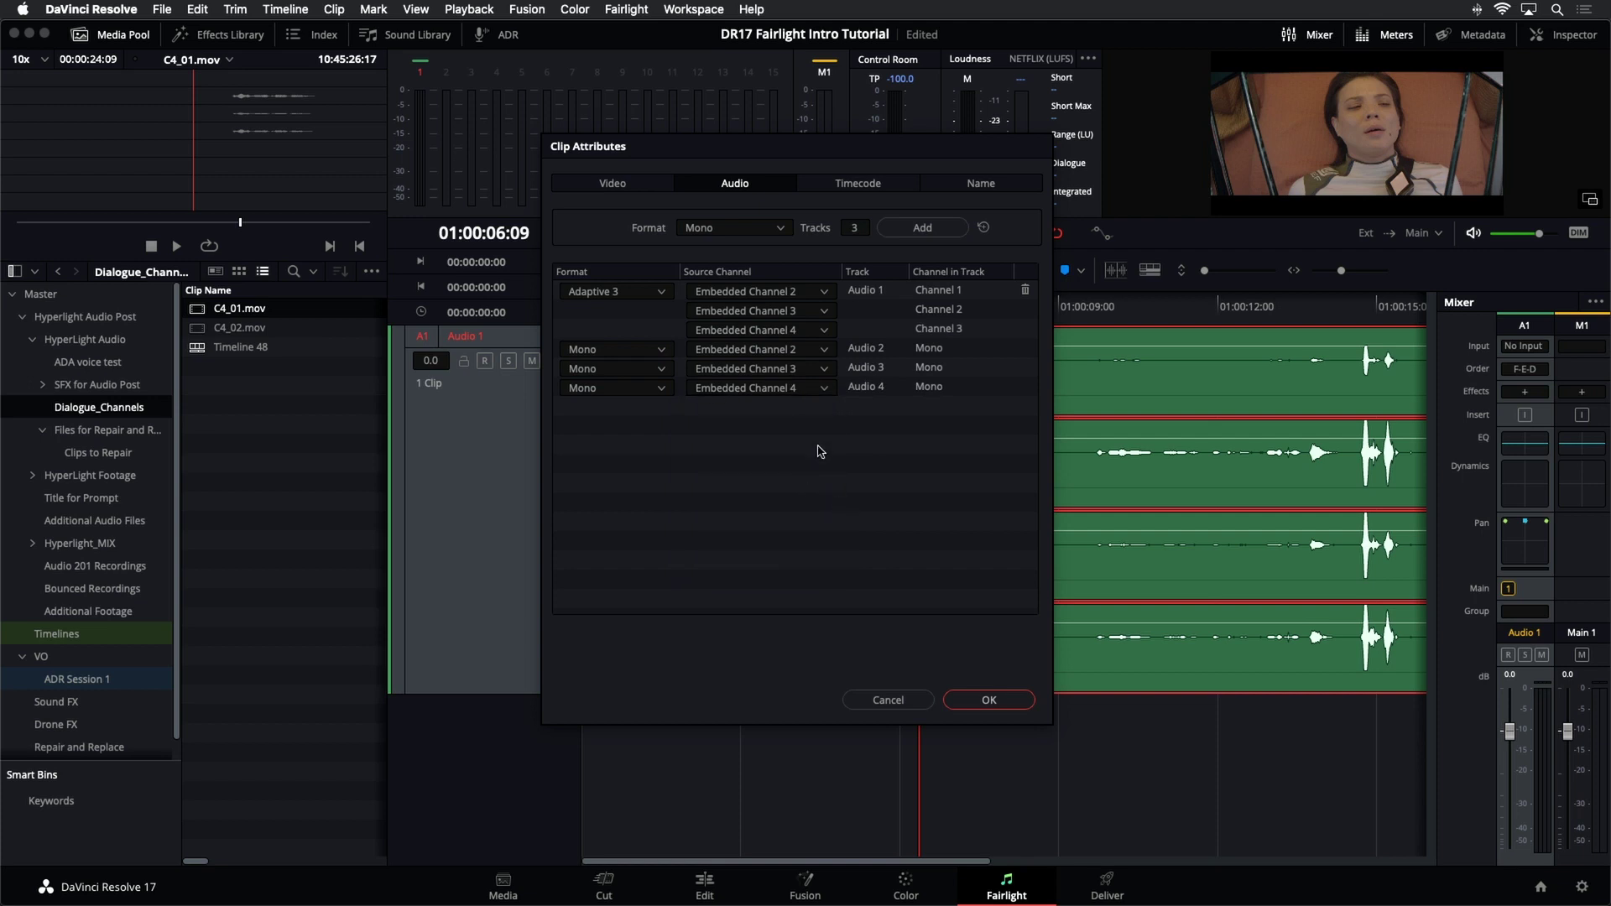
click(989, 701)
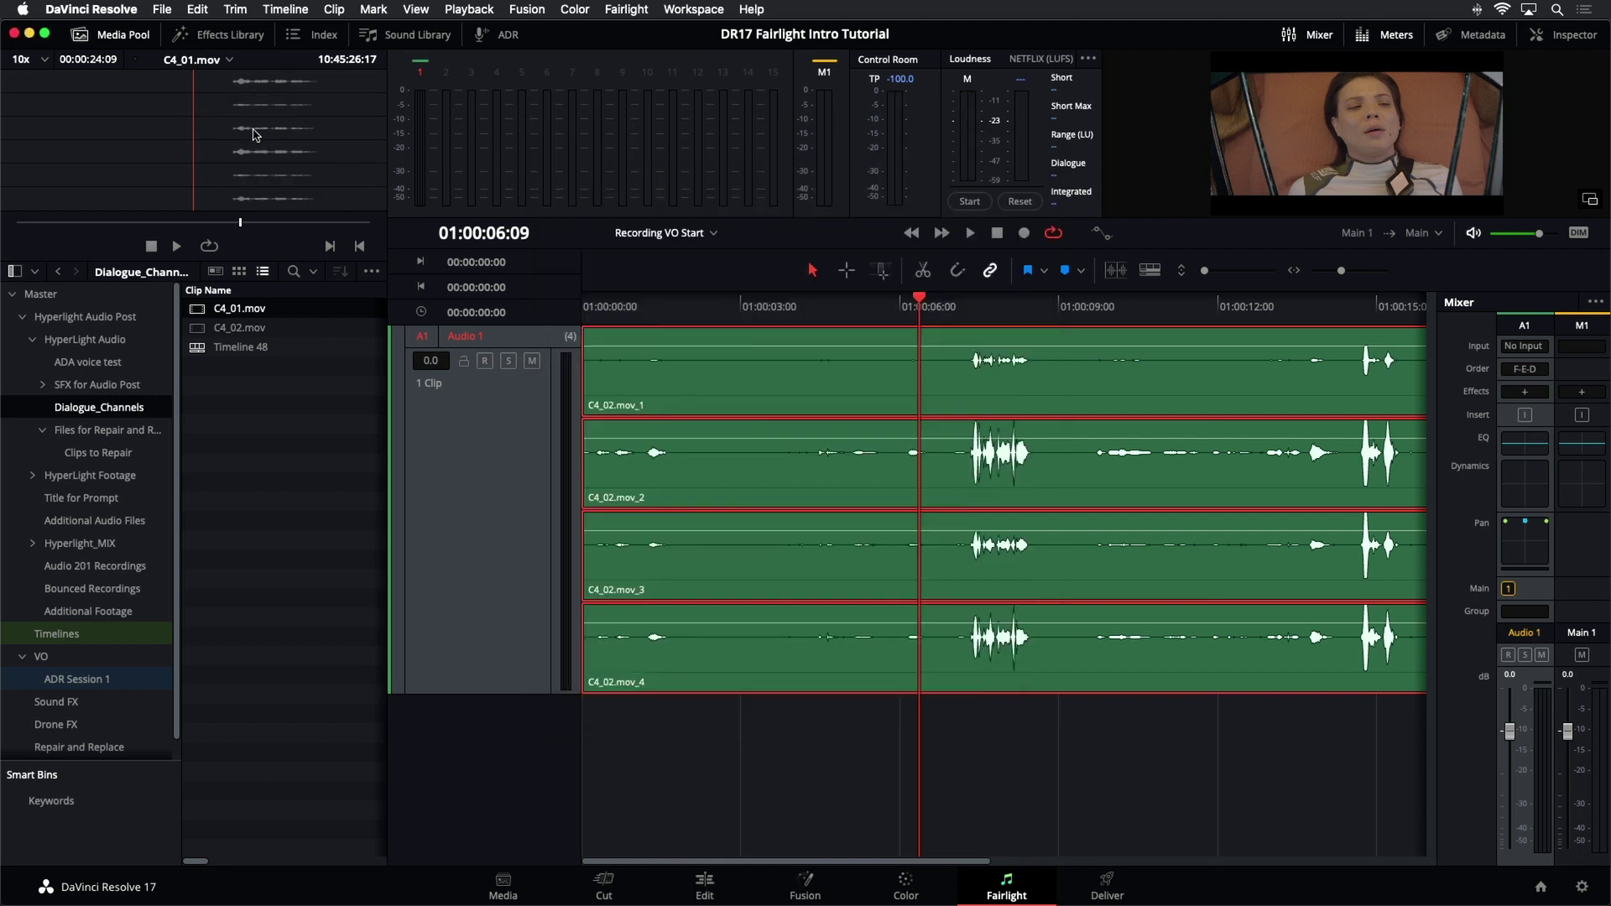
Create a new timeline from C4_01.mov with the default settings and increase the height of its audio tracks.
right_click(197, 313)
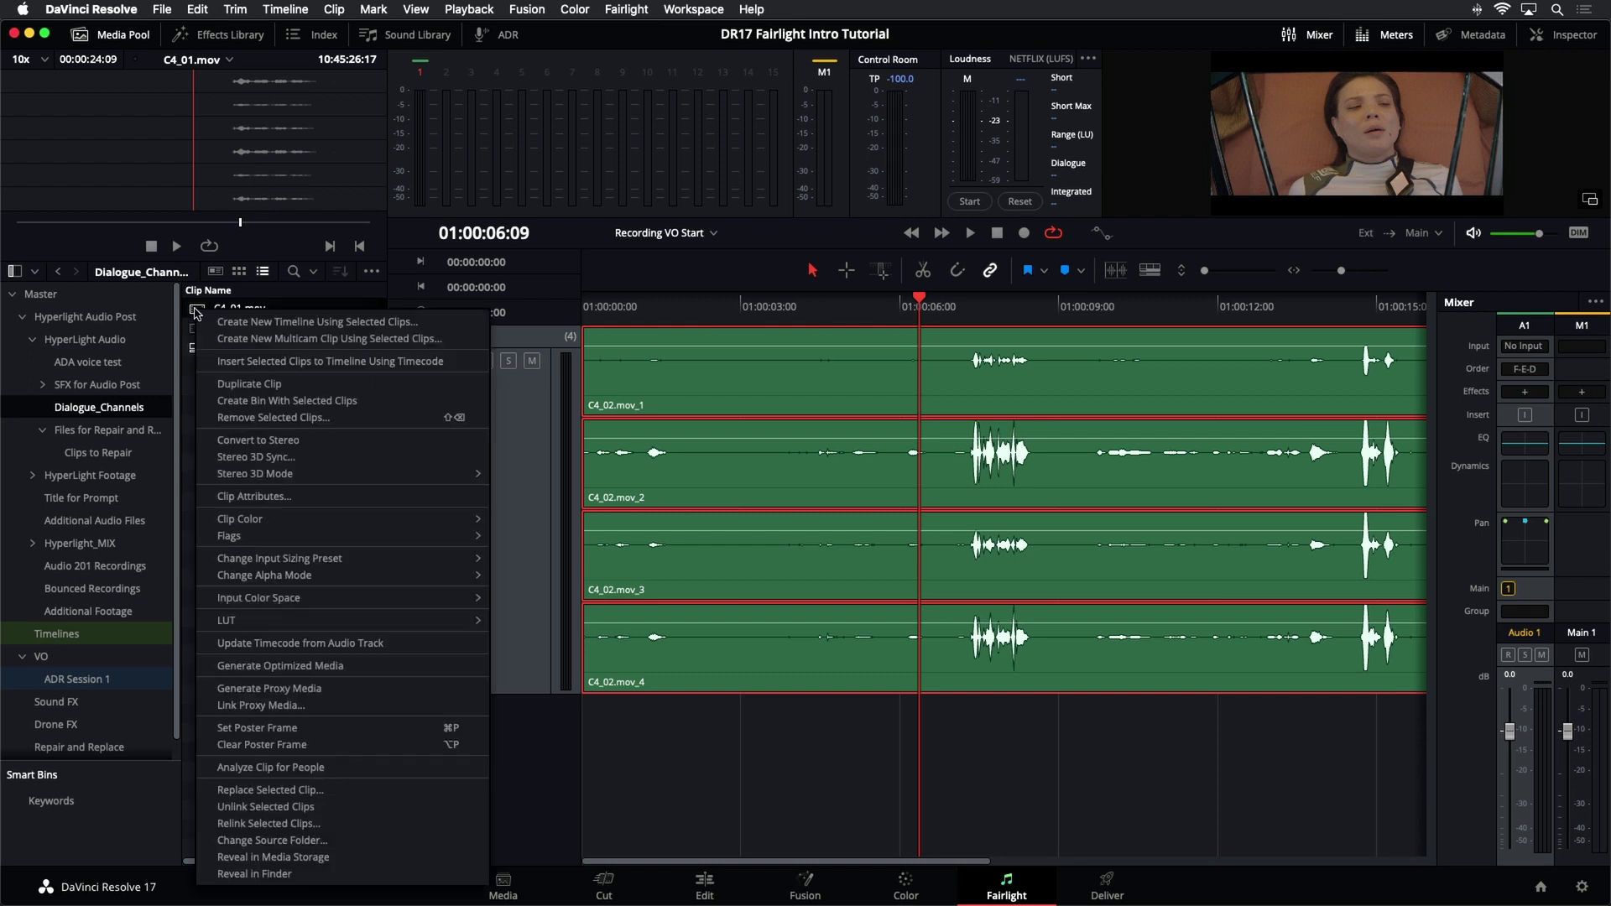
click(225, 322)
click(955, 519)
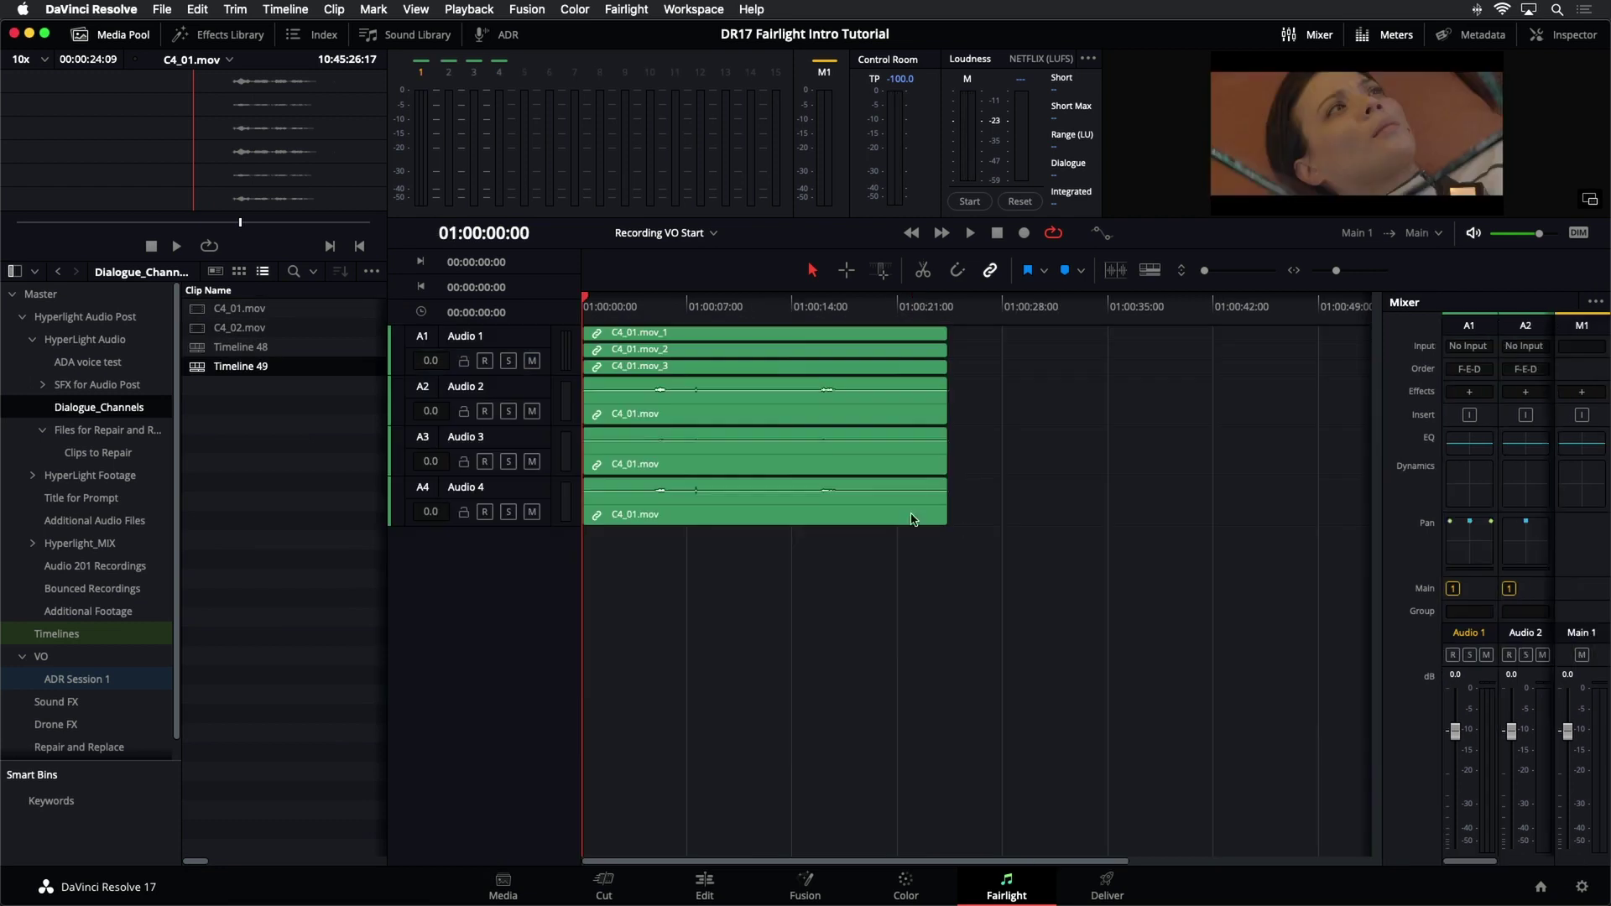
click(1209, 274)
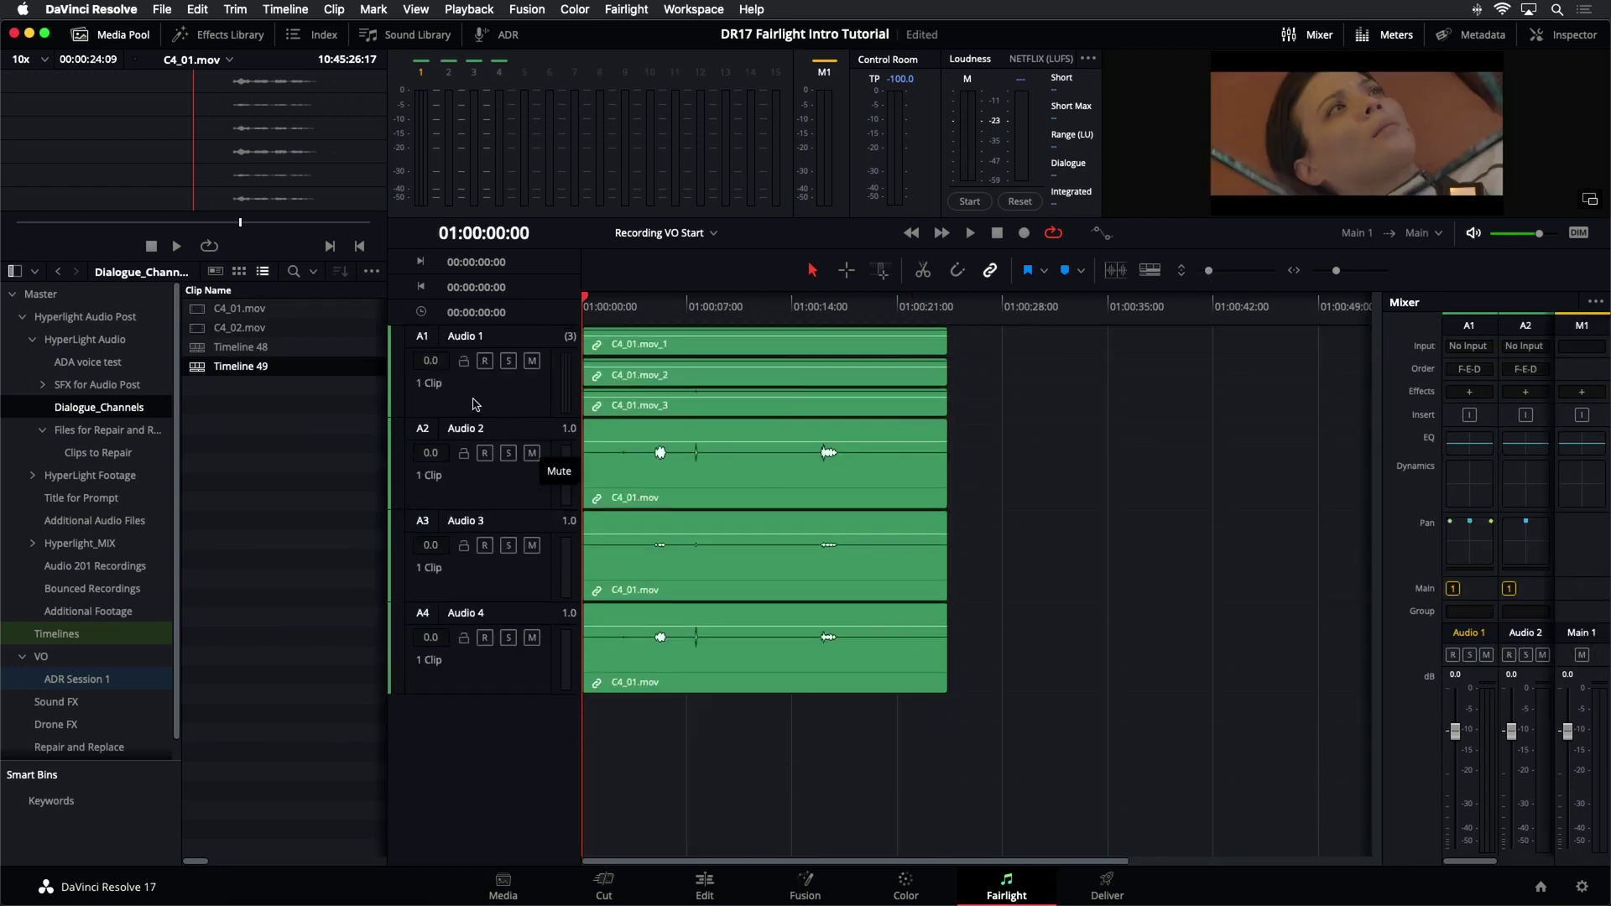
Inspect the three-channel clip on Audio 1 and the separate mono clips on Audio 2, 3 and 4 by selecting each track.
click(502, 406)
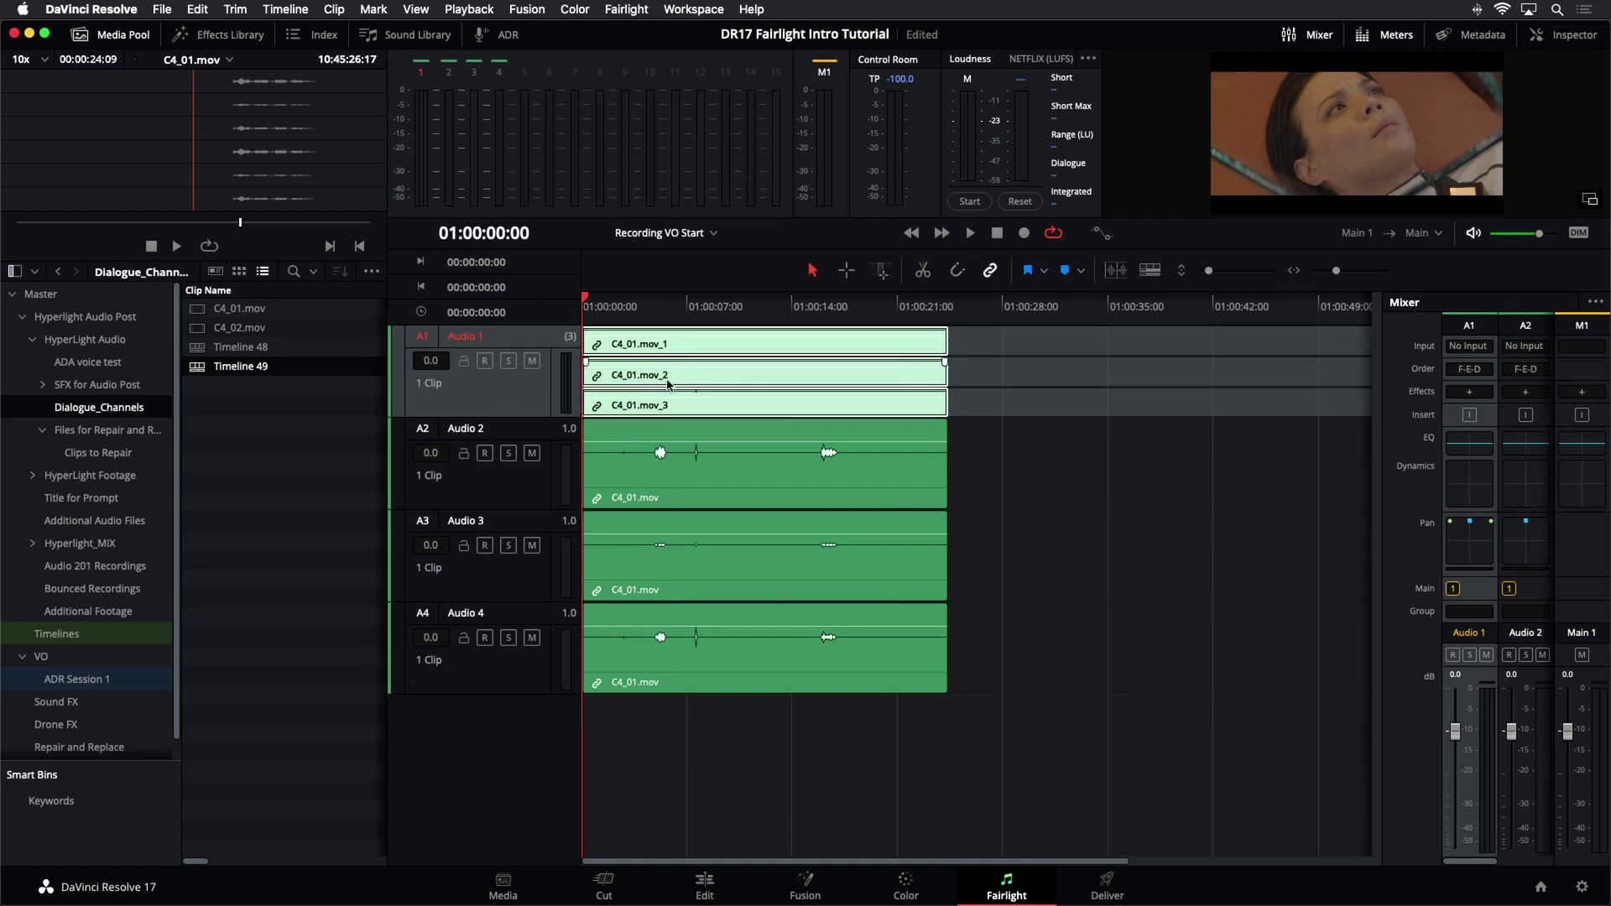
click(530, 489)
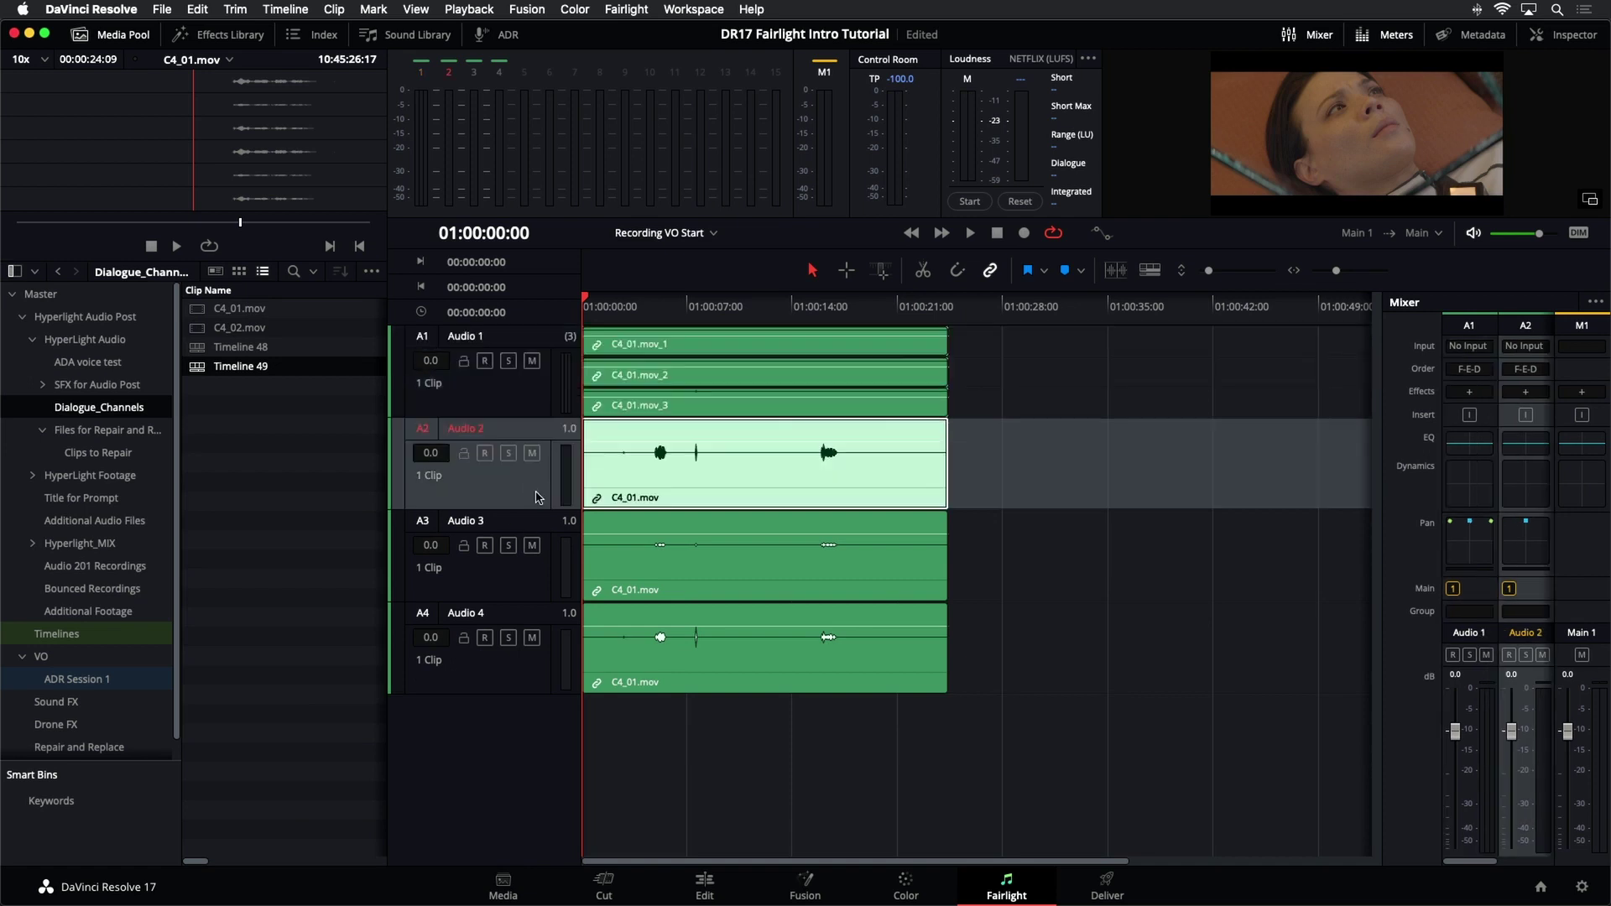
click(526, 582)
click(524, 680)
click(1047, 605)
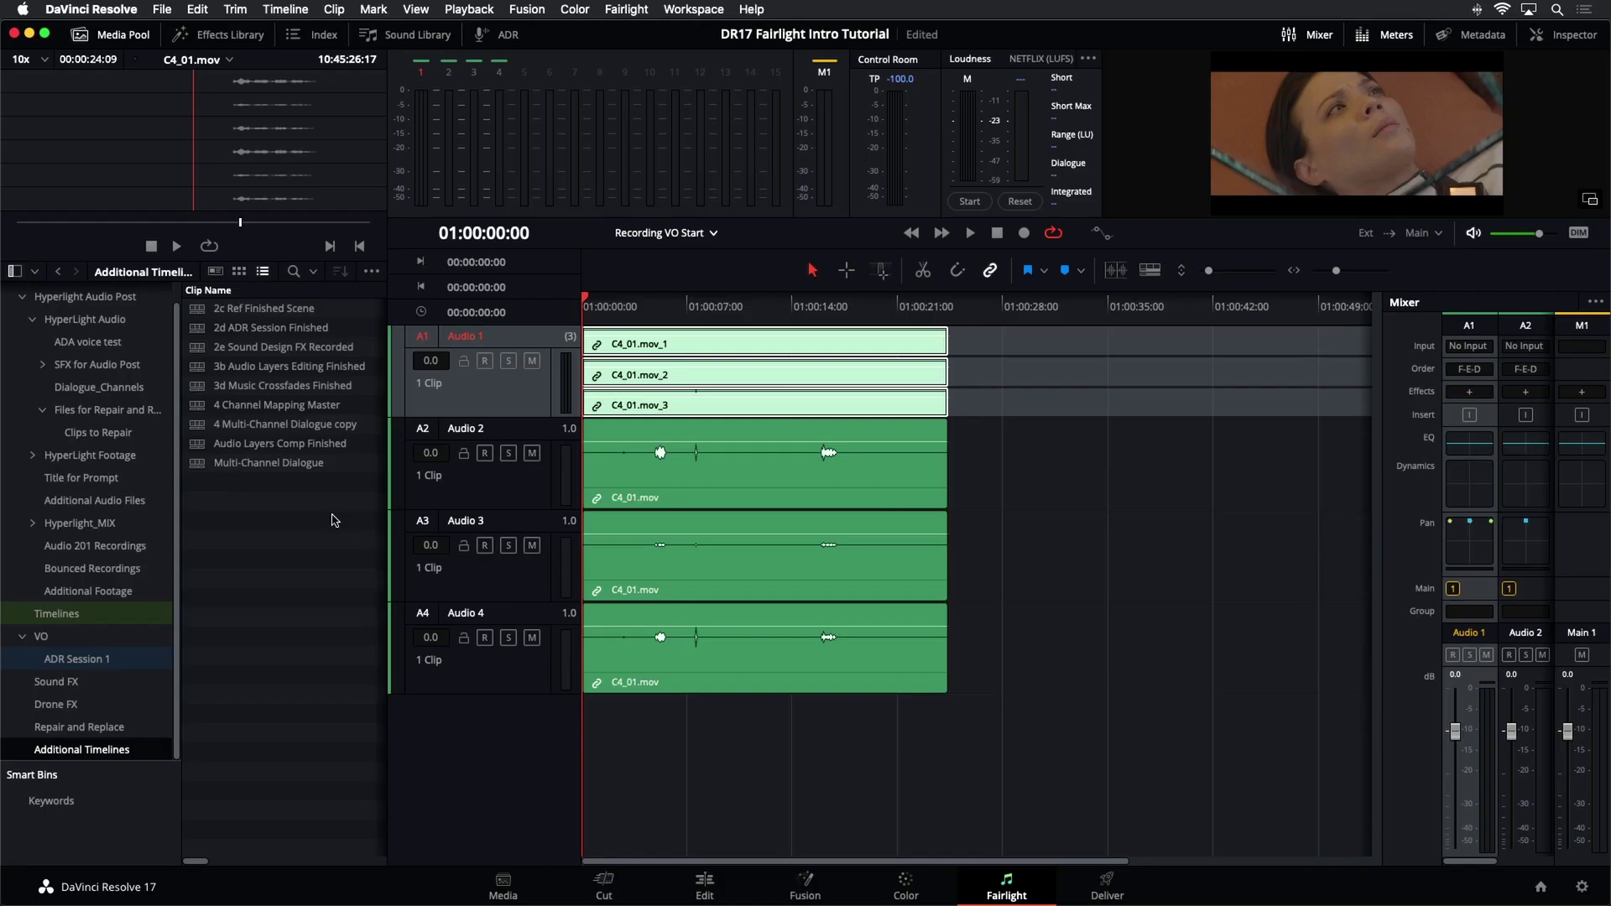
Open the Multi-Channel Dialogue timeline from the Additional Timelines bin, hide the Media Pool and place the playhead at 01:00:37:17 over the C4_02.mov clip.
double_click(196, 464)
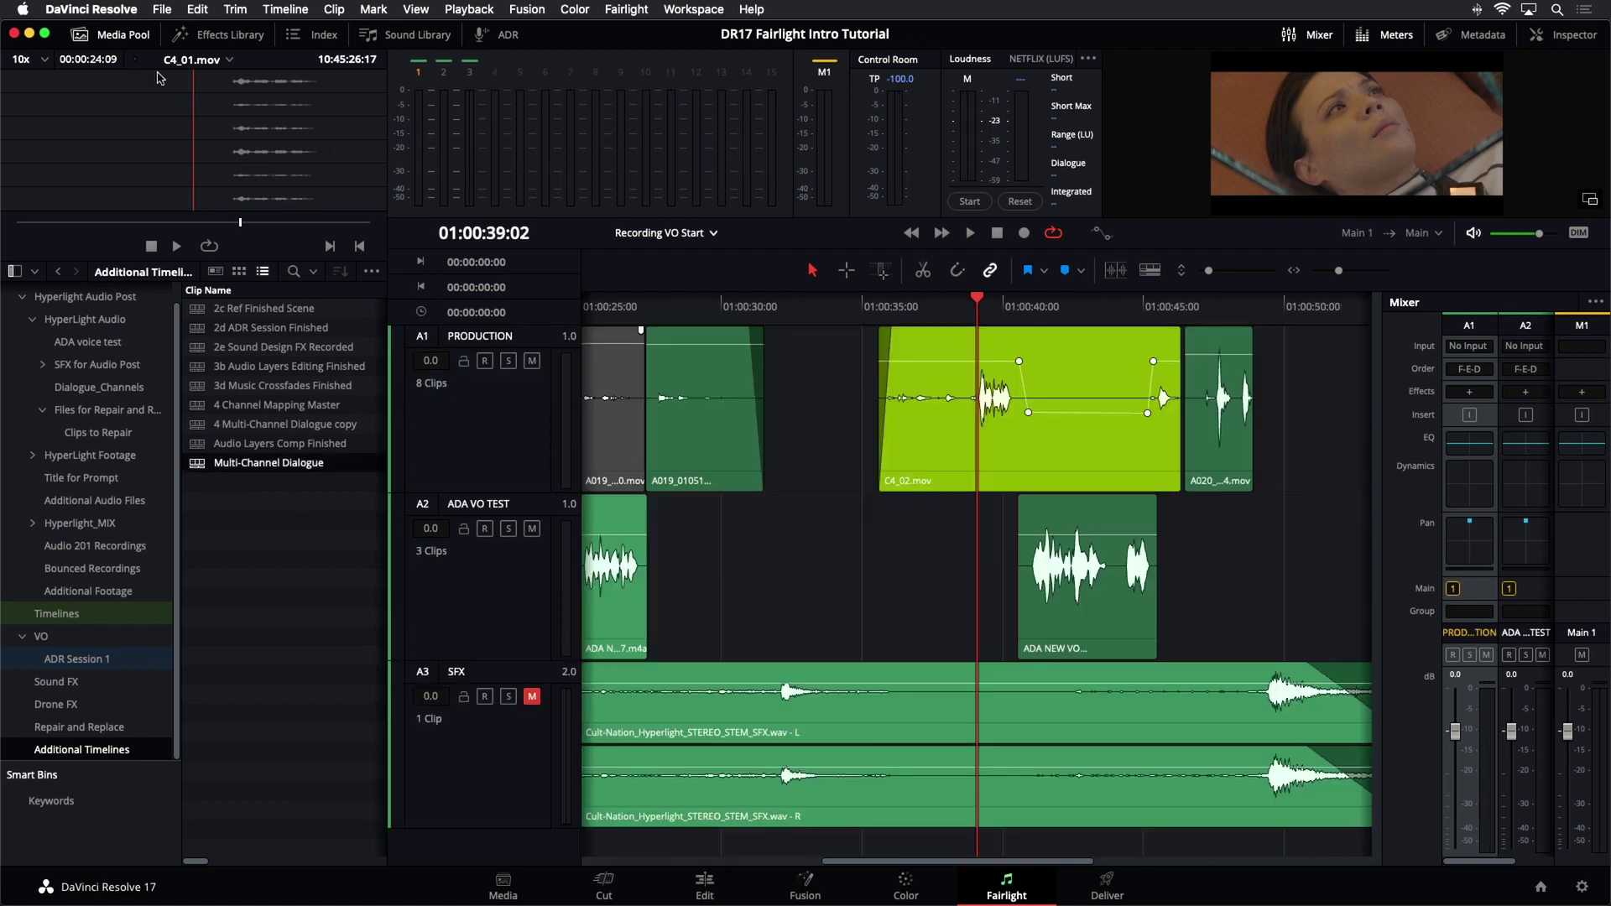
click(80, 35)
key(shift+z)
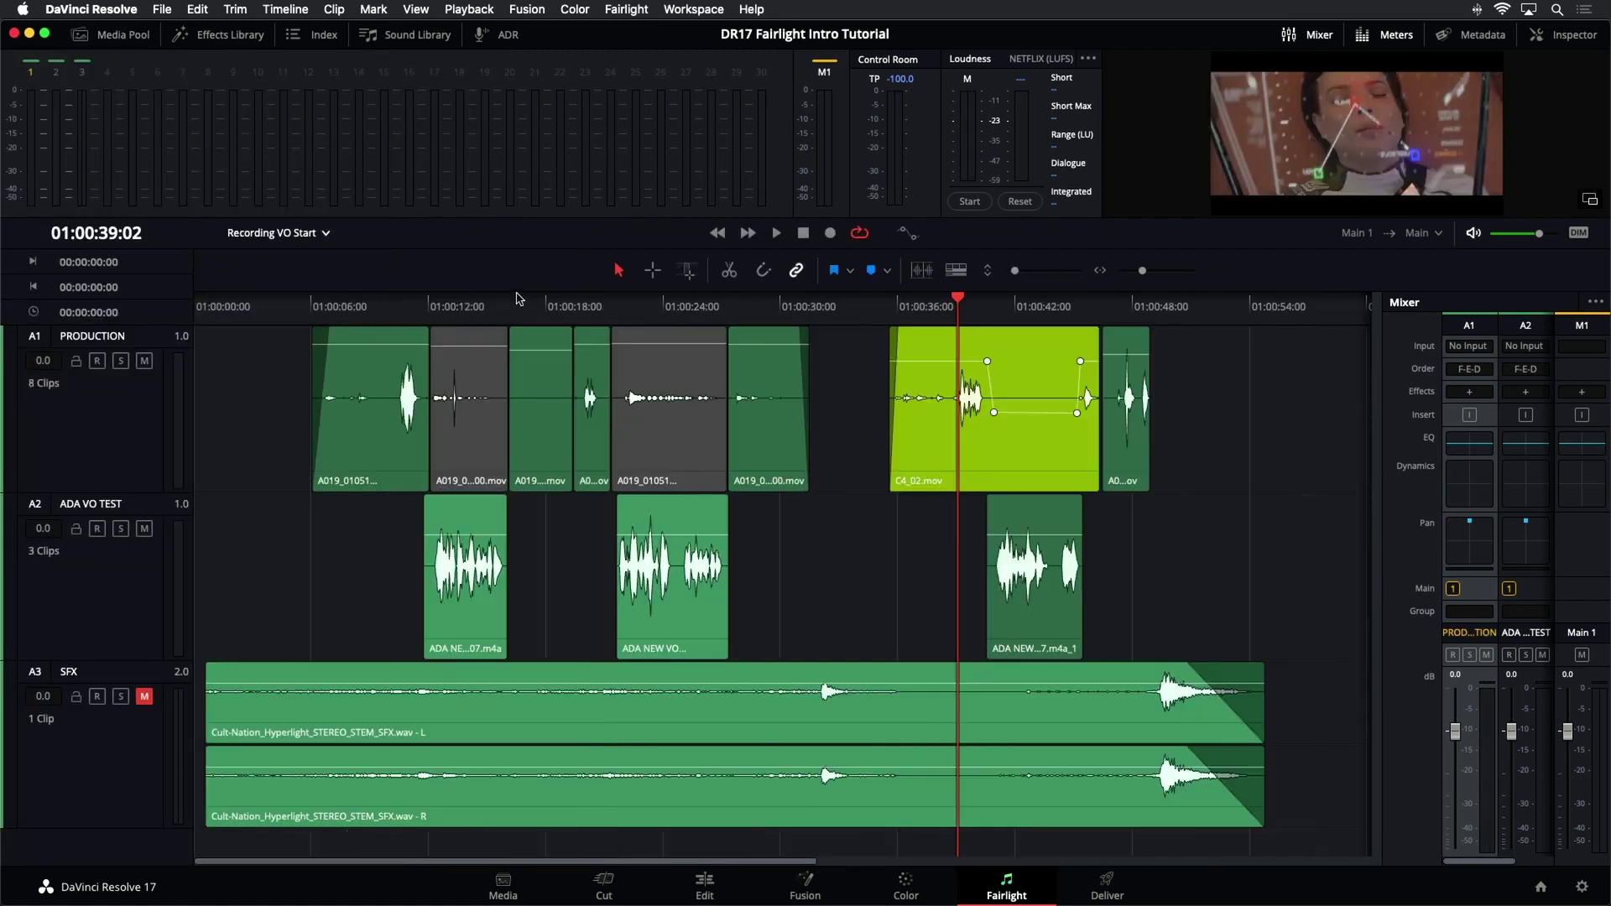
click(933, 312)
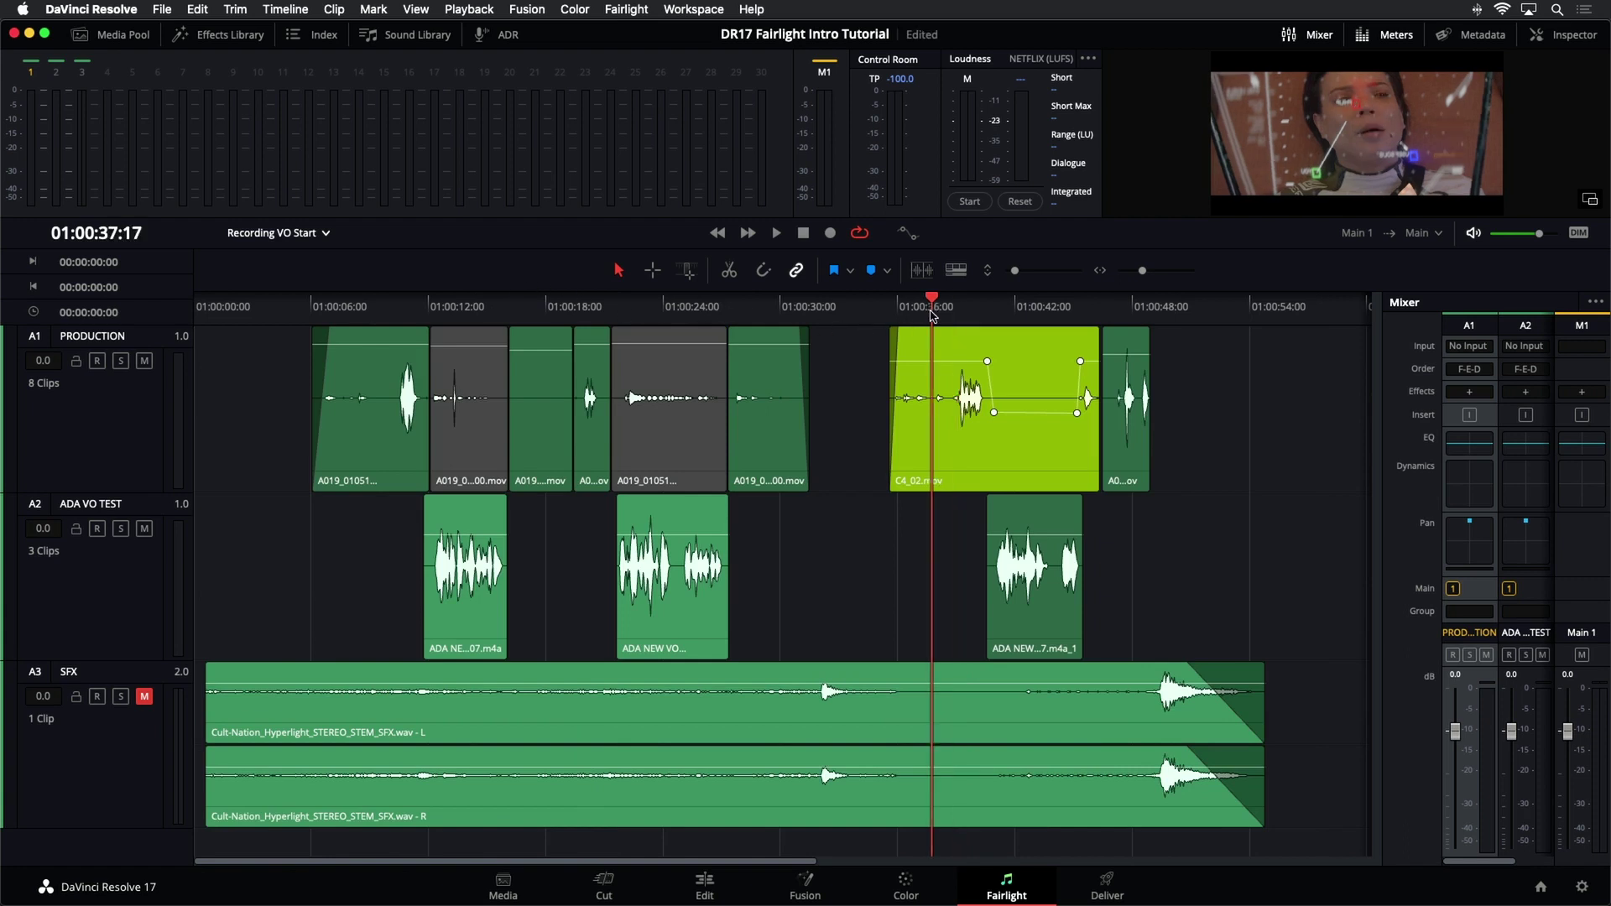
Set the source channel of the C4_02.mov clip on the PRODUCTION track to Embedded Channel 1 in its clip attributes and apply it.
right_click(972, 434)
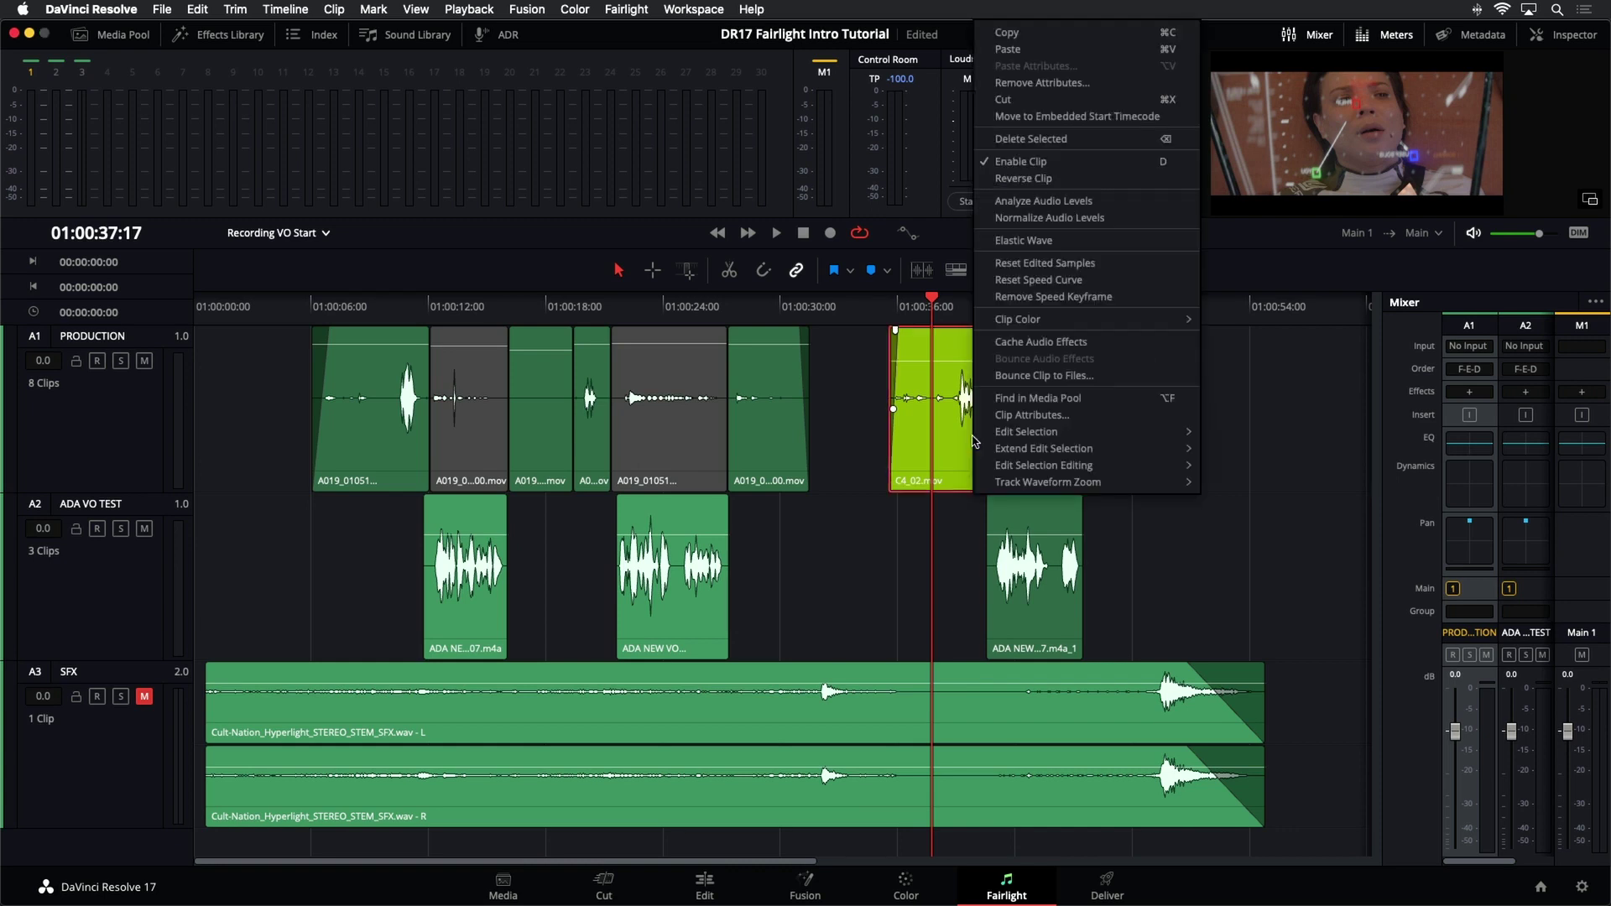
click(1032, 415)
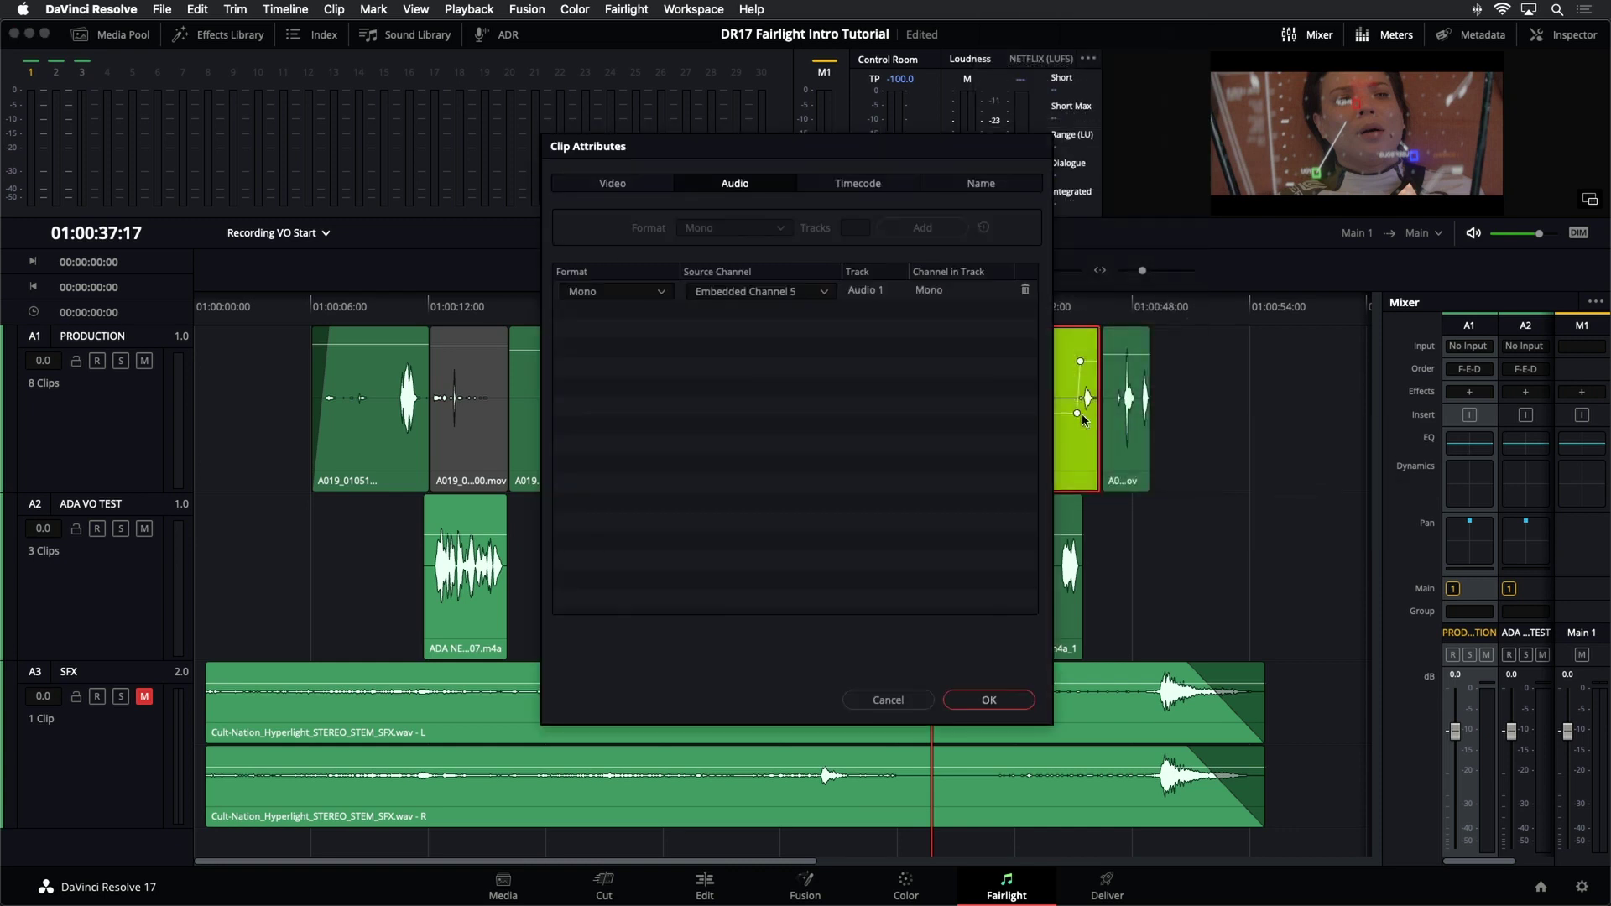
click(733, 294)
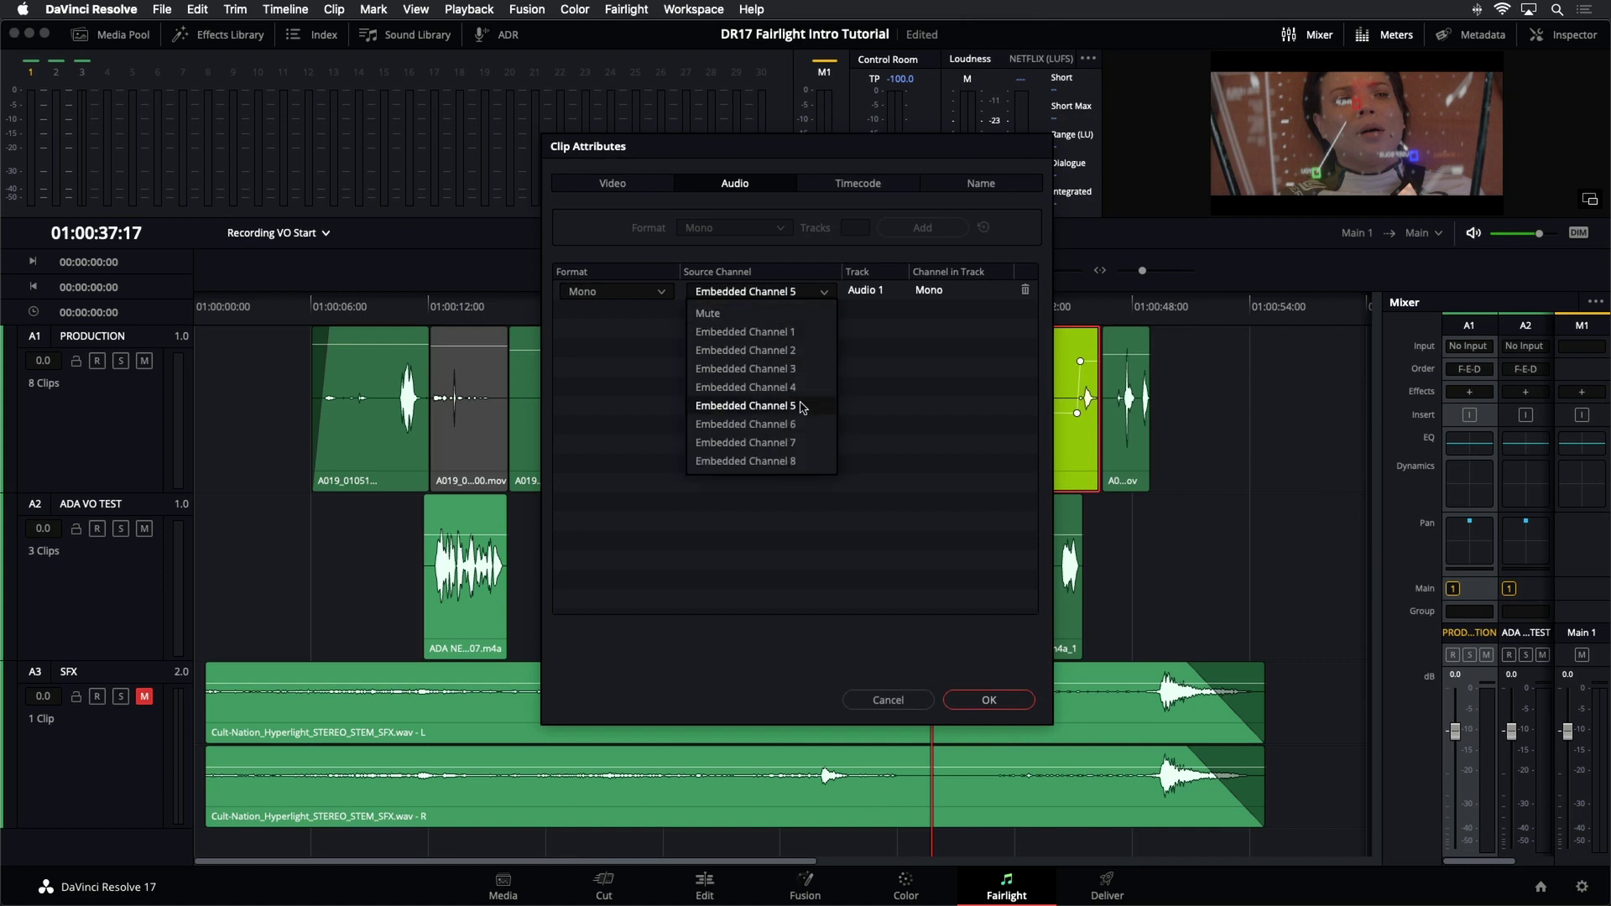
click(753, 334)
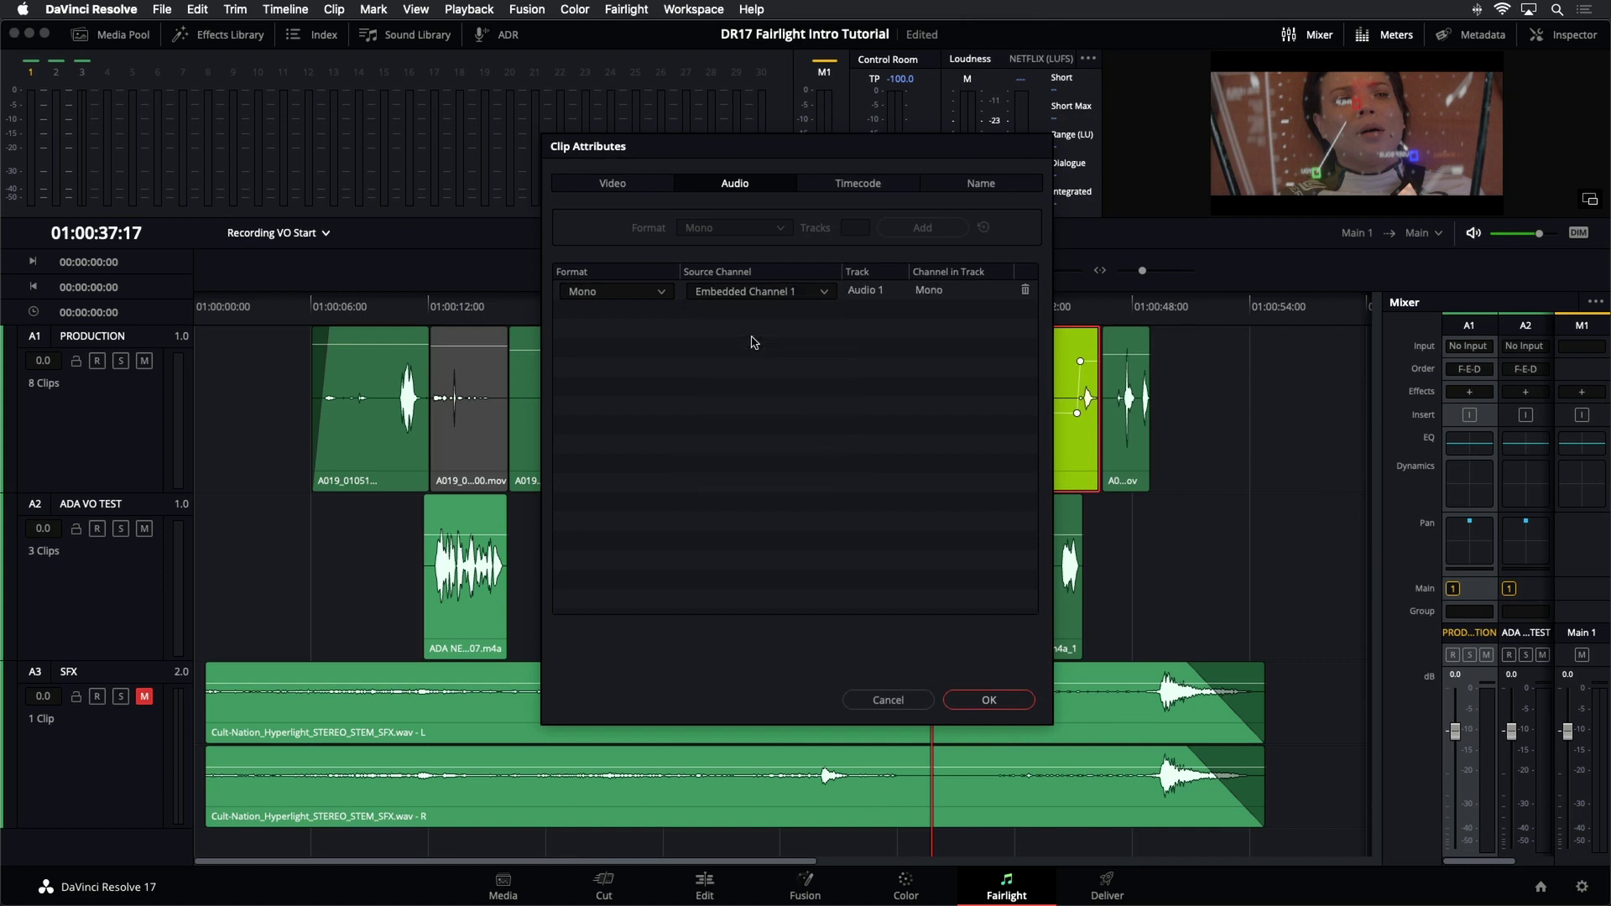
click(1017, 701)
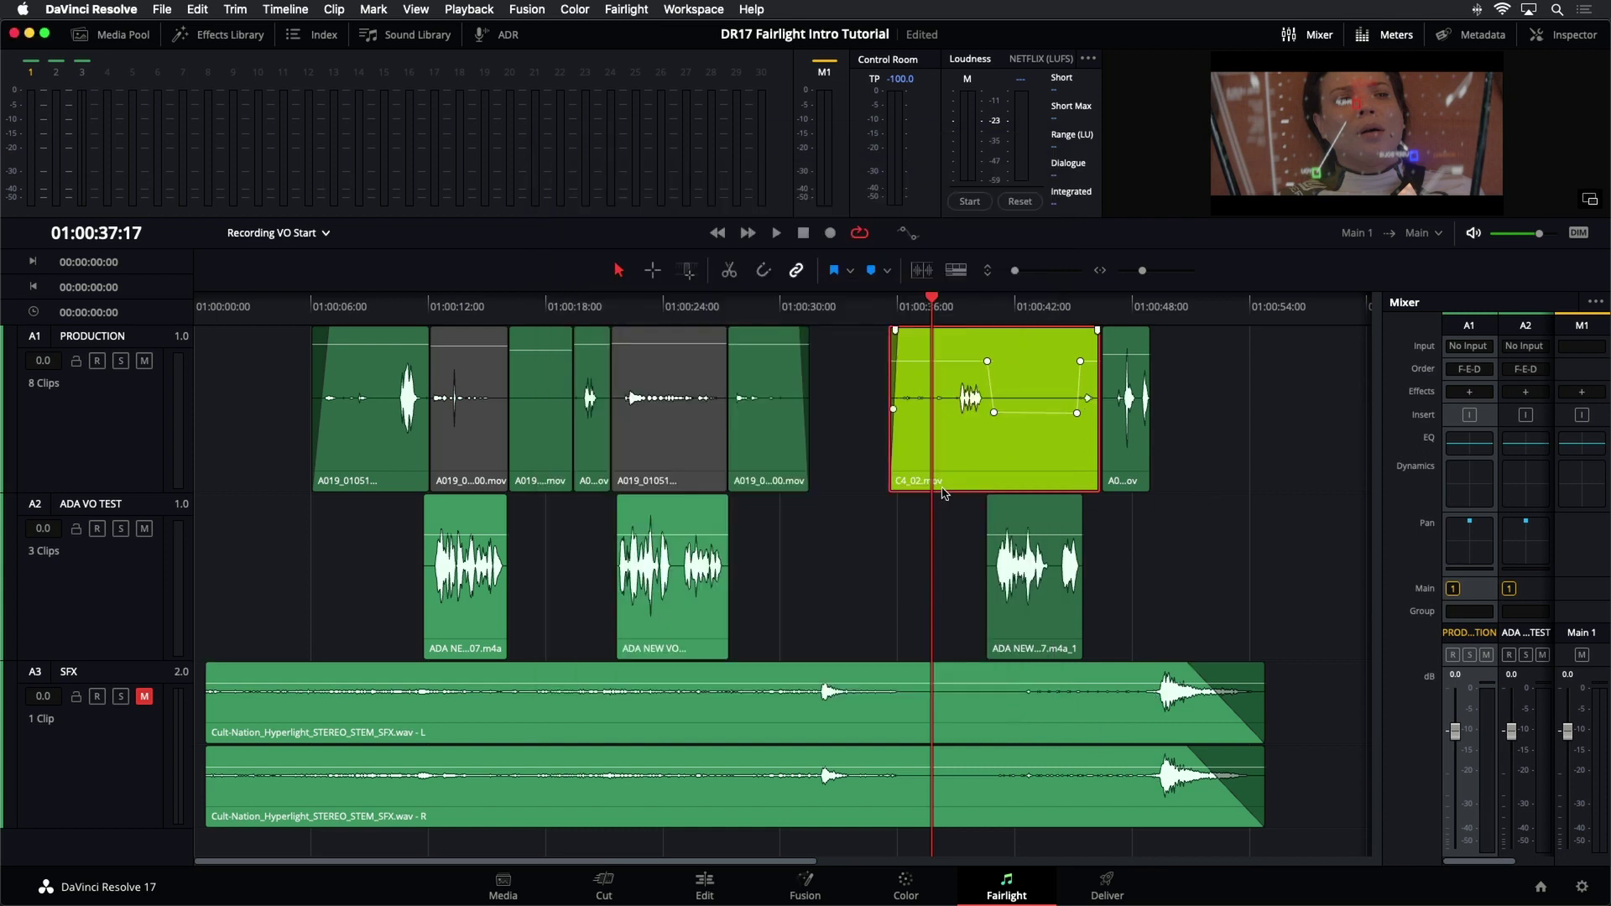
Save the project and move the playhead to 01:00:34:00, ahead of the C4_02.mov clip.
key(super+s)
click(861, 323)
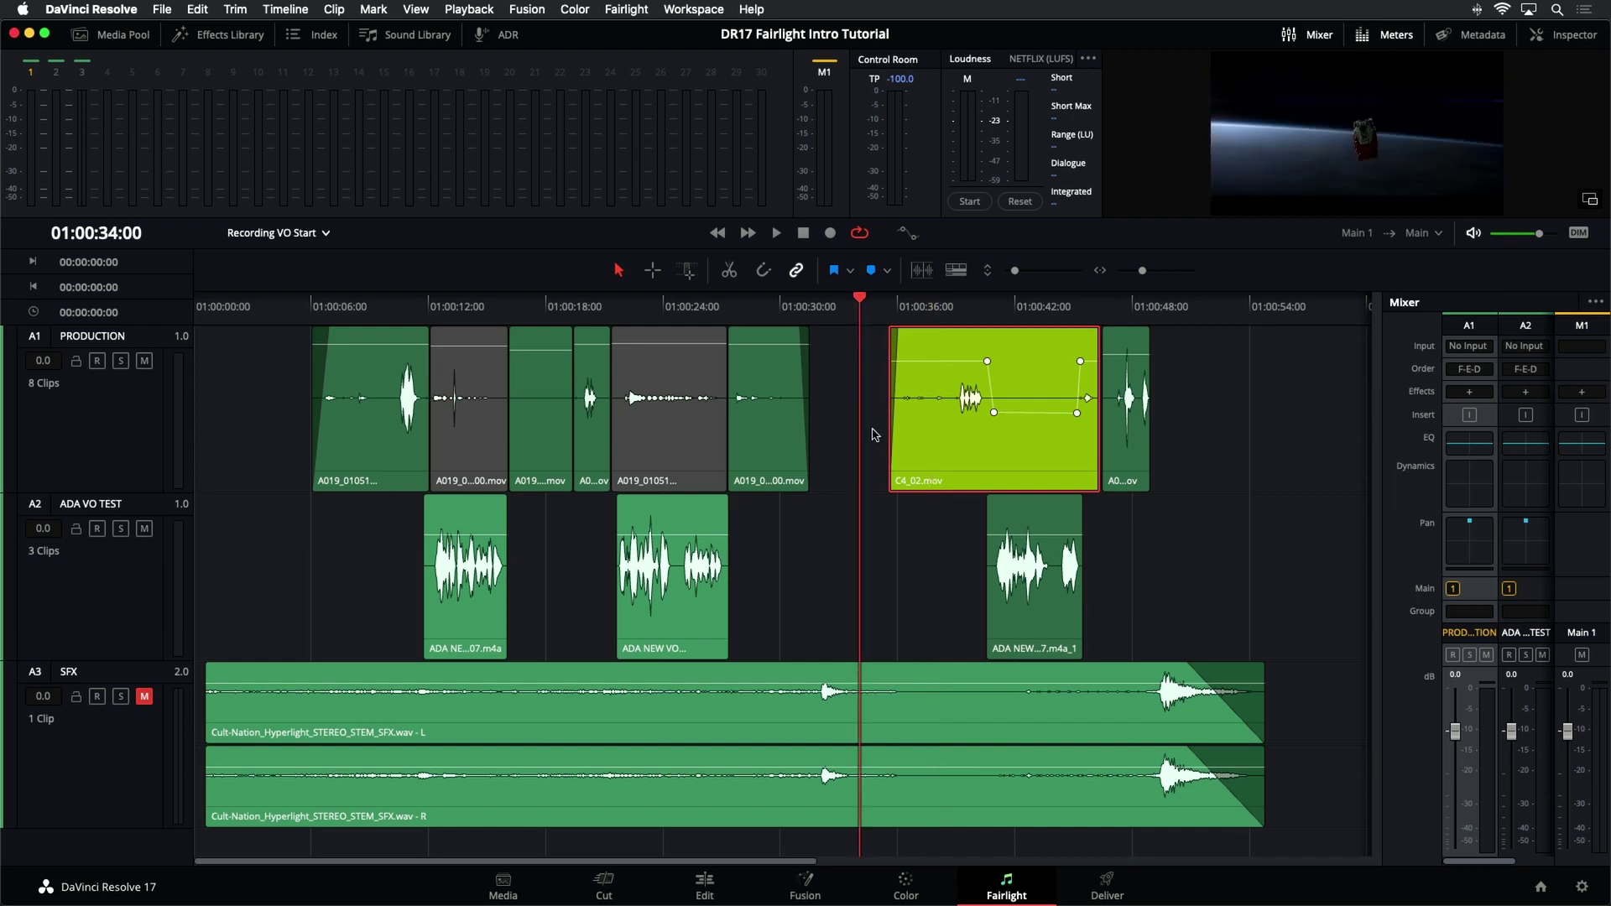